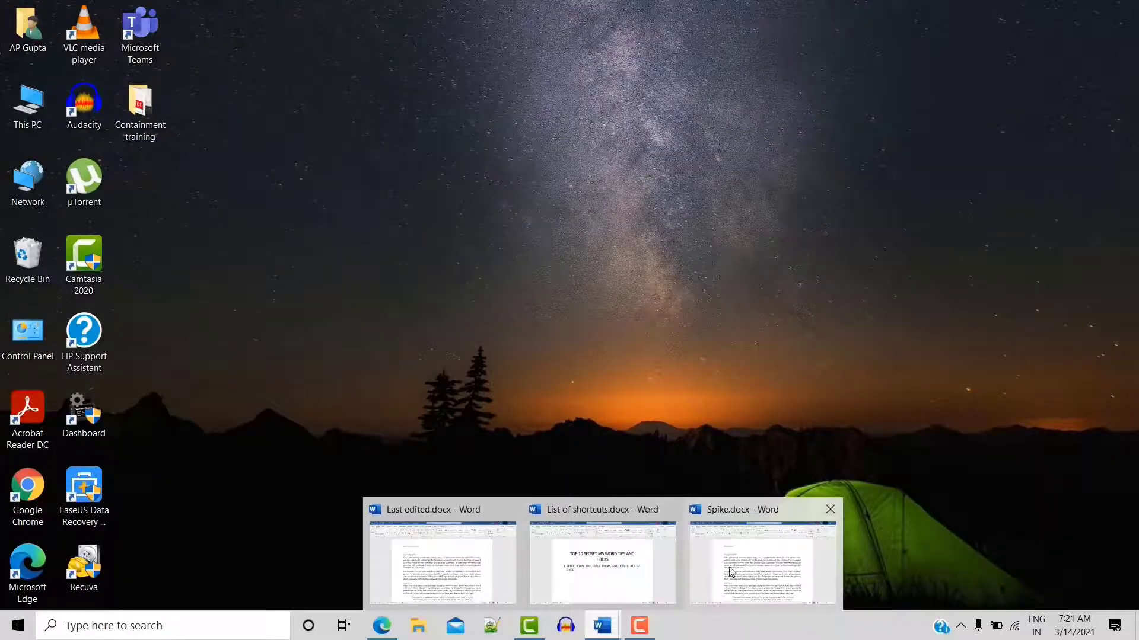
Step: Bring the Spike.docx Word window to the front from the taskbar
left_click(731, 572)
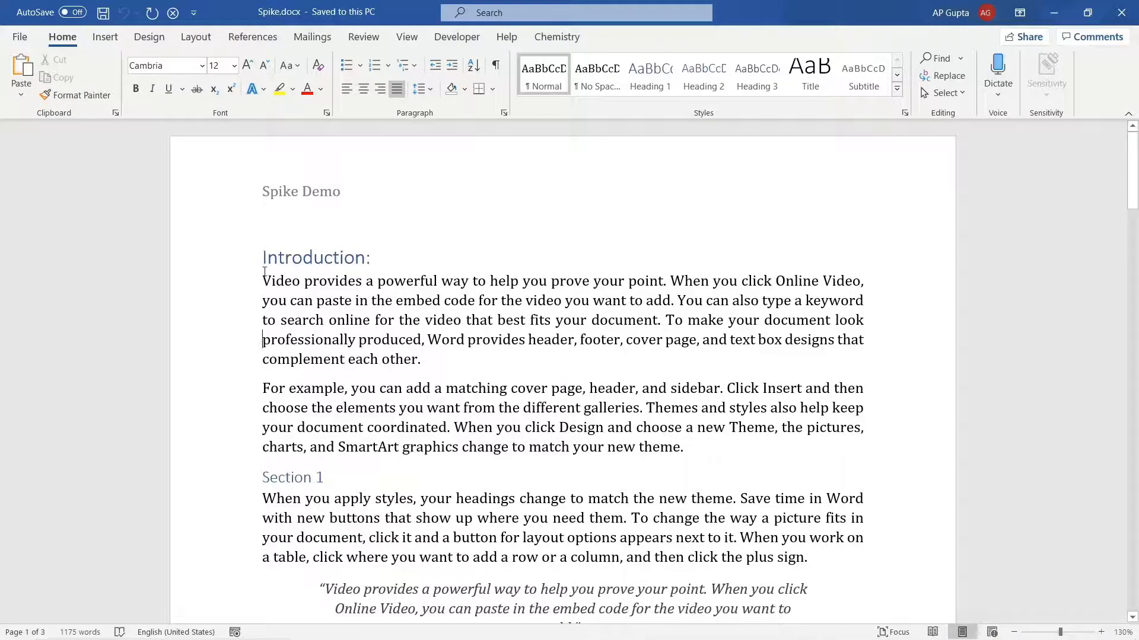
left_click_drag(262, 254, 429, 365)
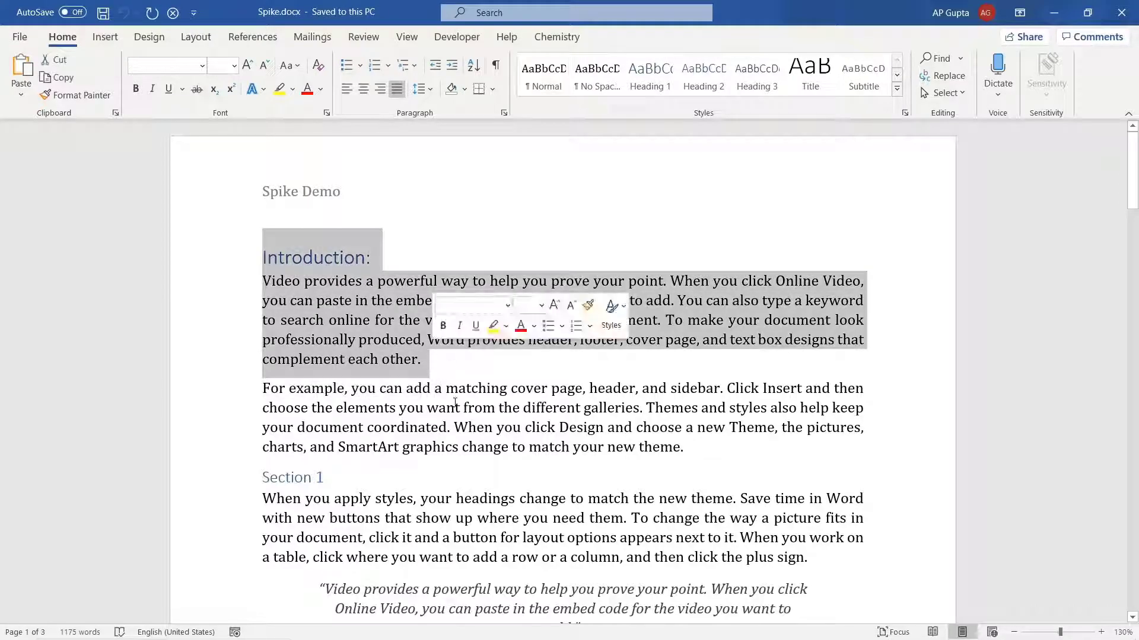
scroll(439, 385, "down", 15)
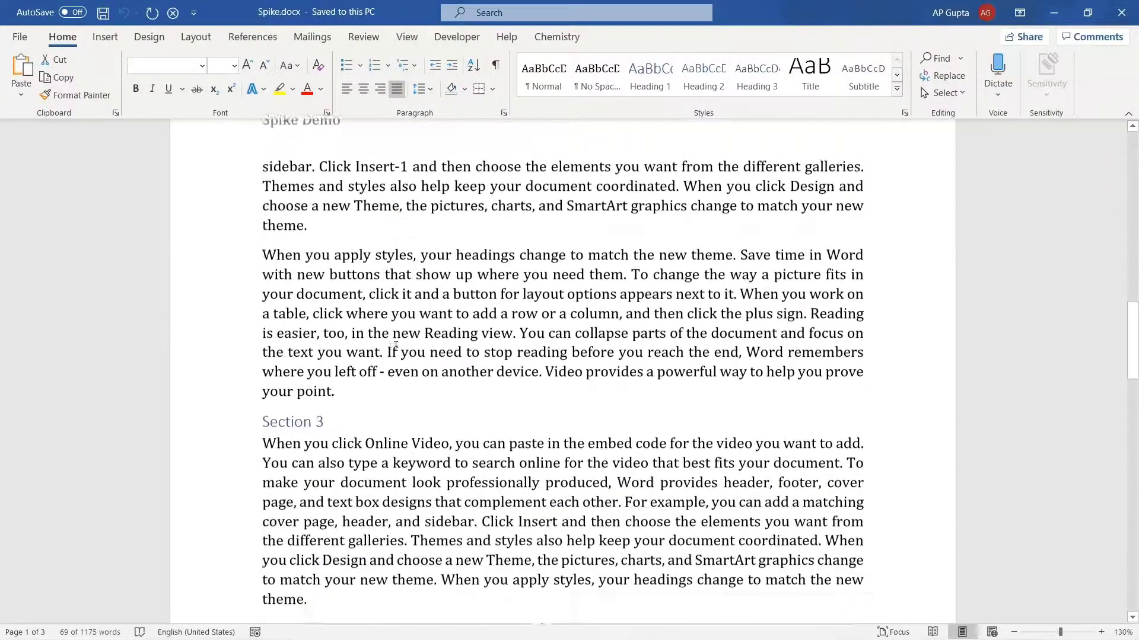
scroll(395, 345, "down", 15)
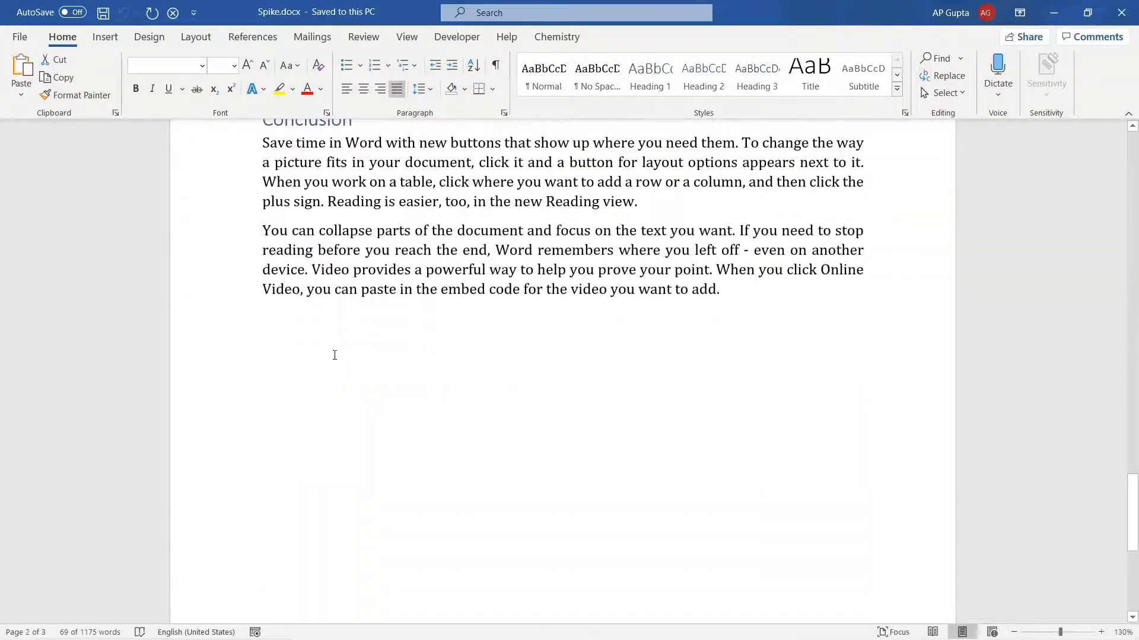
scroll(335, 355, "up", 15)
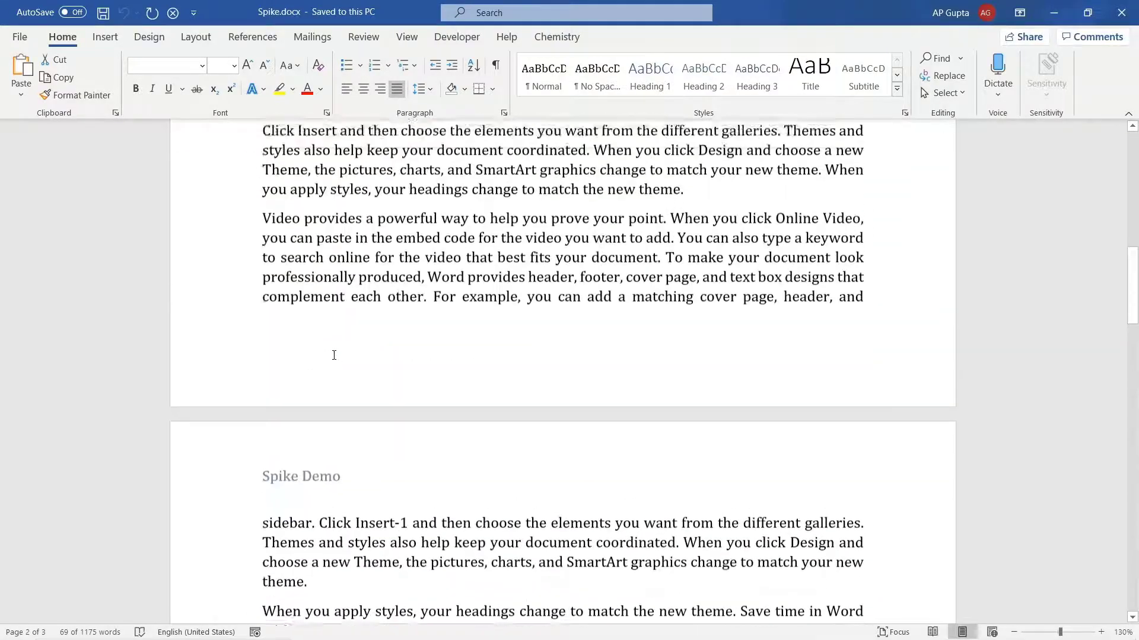
scroll(334, 354, "up", 15)
left_click(325, 357)
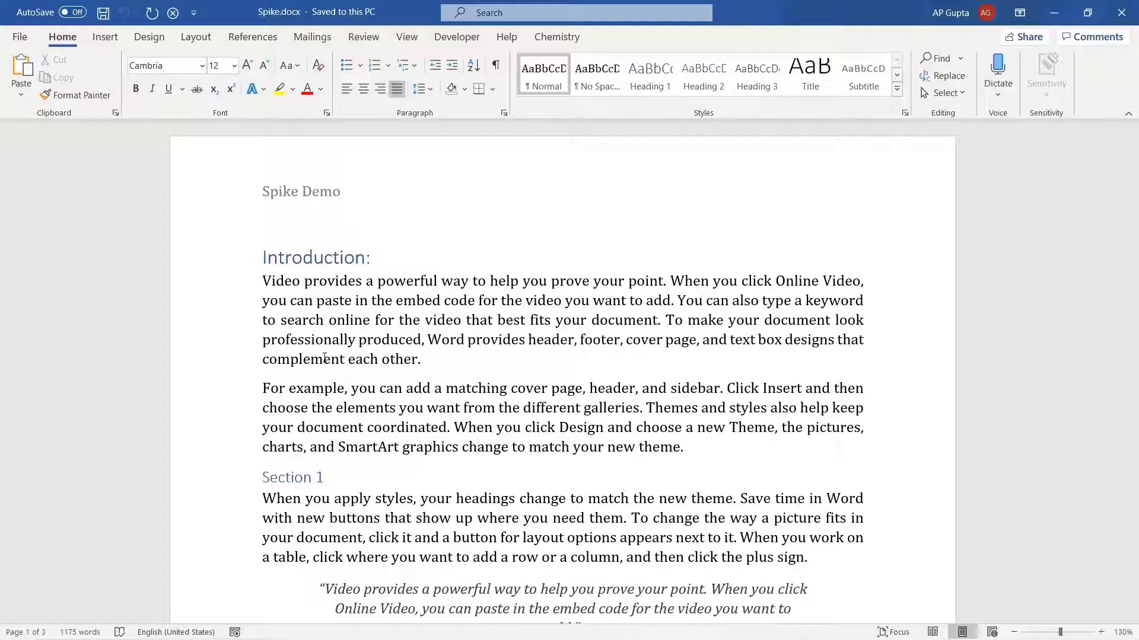
left_click(325, 358)
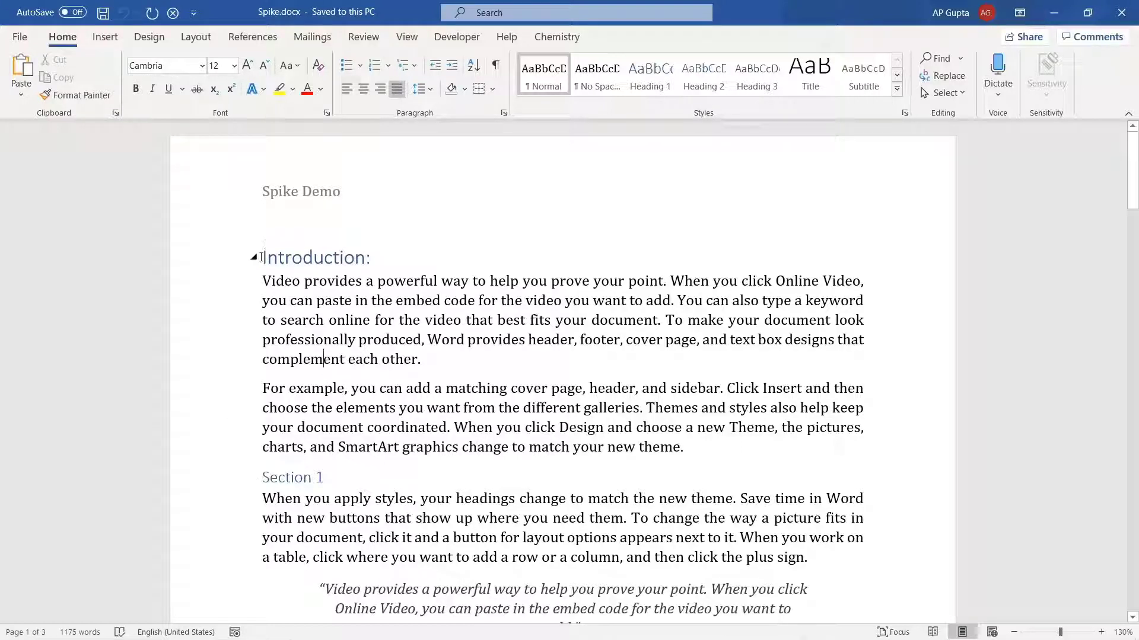
left_click_drag(262, 257, 681, 447)
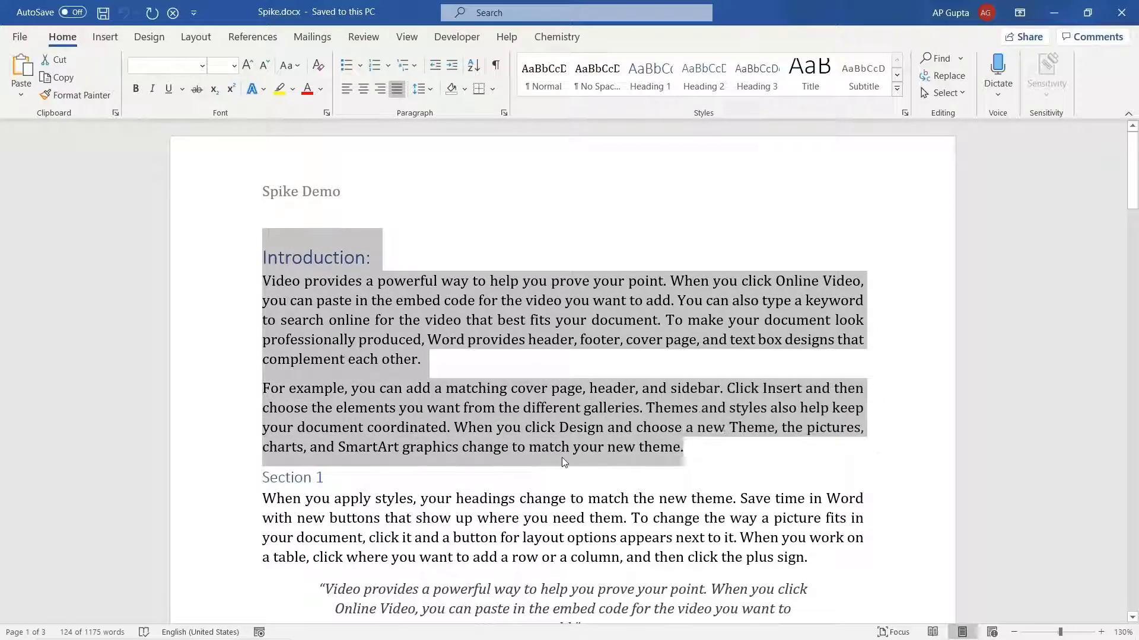
key("ctrl+F3")
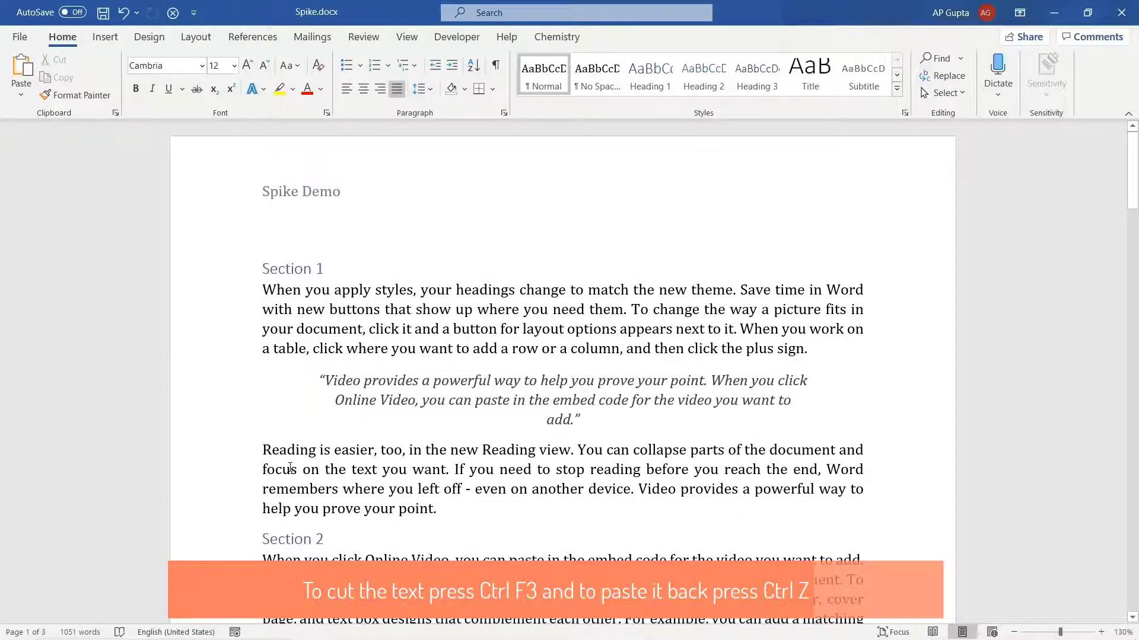
key("ctrl+z")
left_click(423, 474)
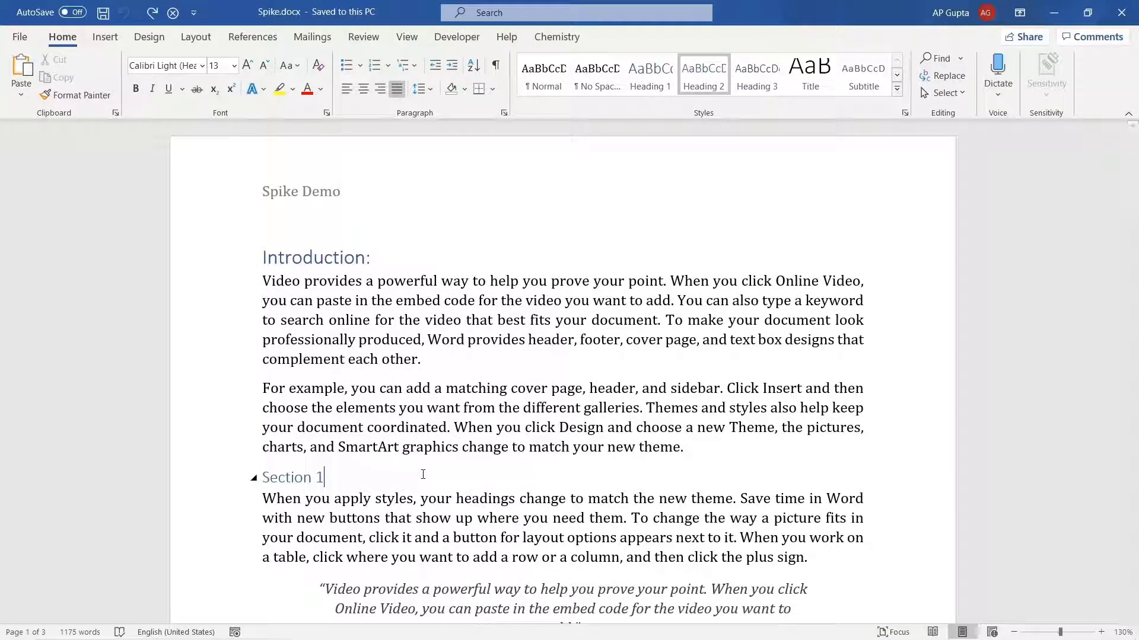
scroll(422, 474, "down", 3)
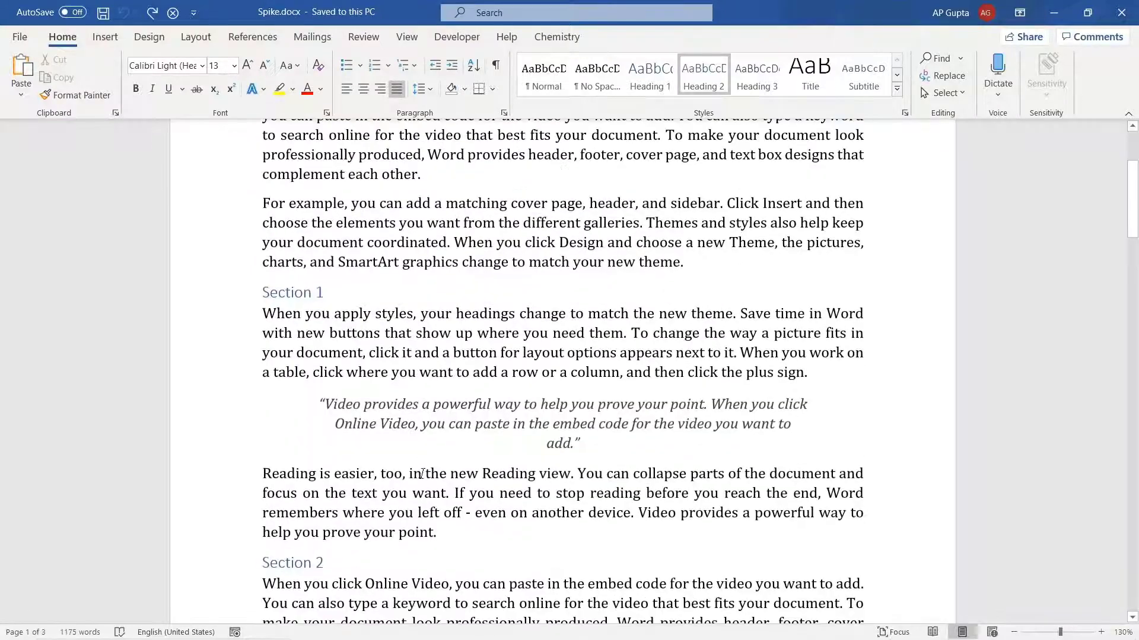
left_click_drag(319, 399, 592, 453)
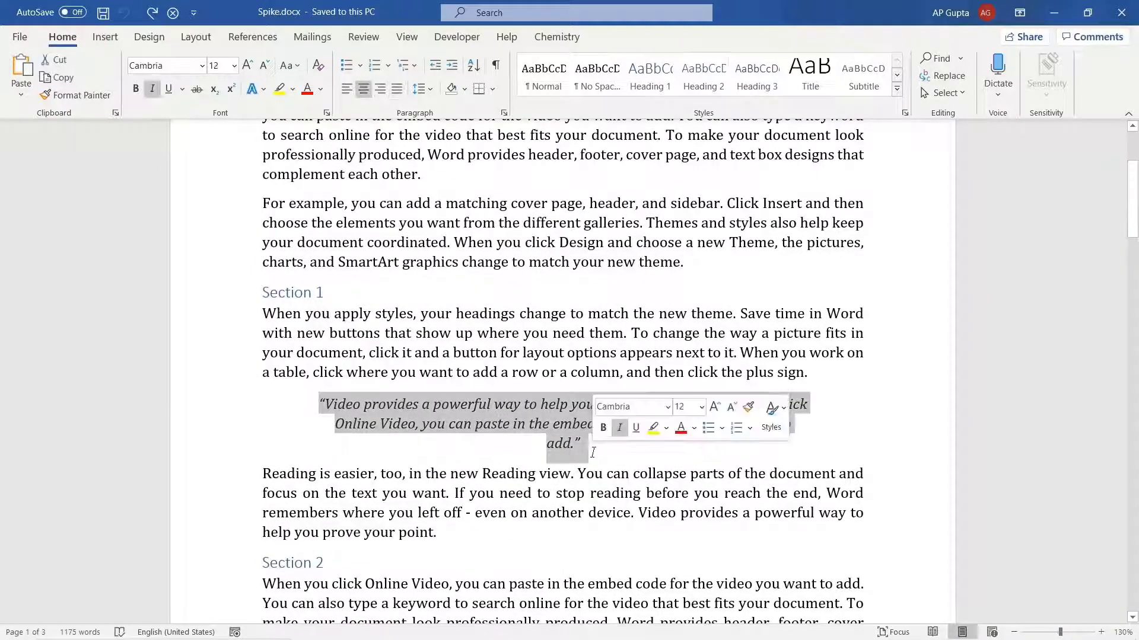
key("ctrl+F3")
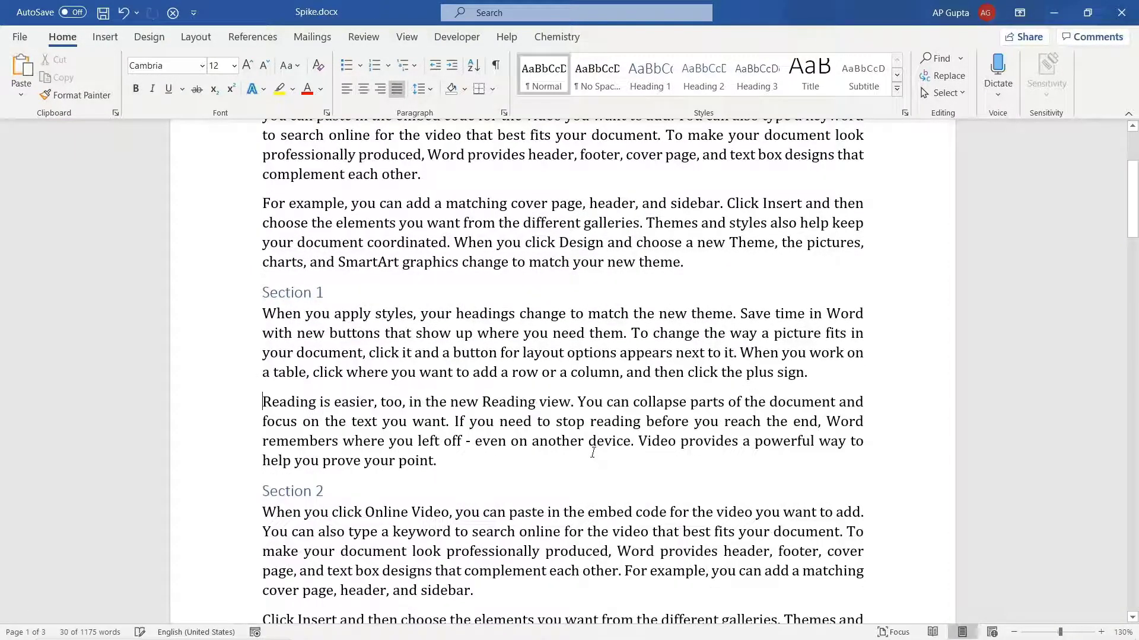
key("ctrl+z")
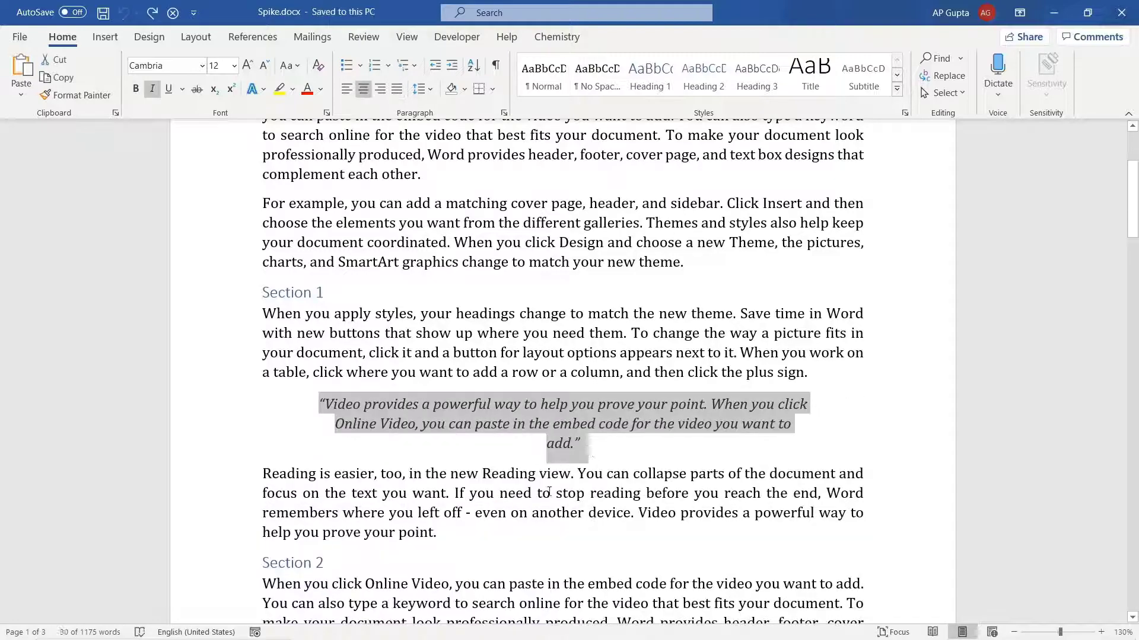
left_click(590, 445)
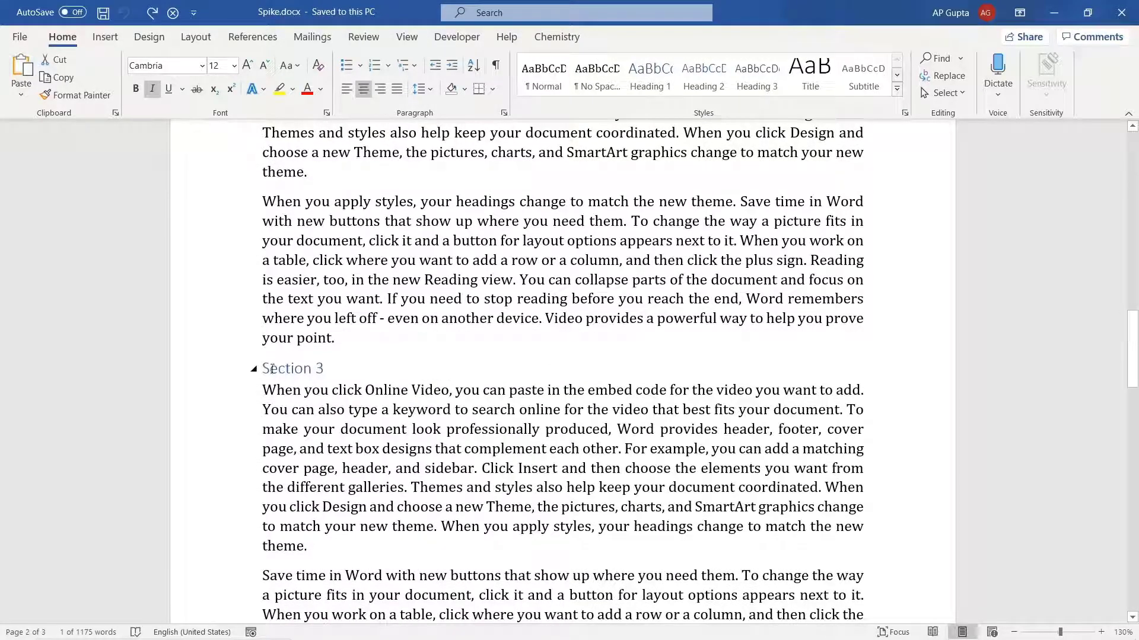
left_click_drag(263, 368, 500, 481)
scroll(325, 440, "down", 3)
scroll(327, 440, "down", 1)
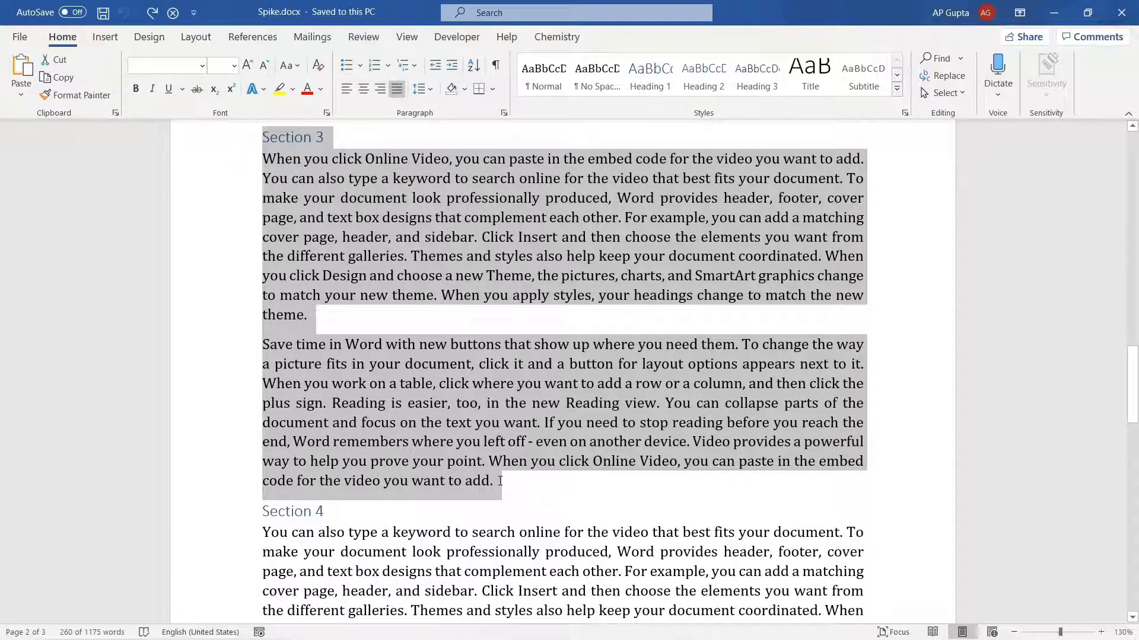
key("ctrl+F3")
key("ctrl+z")
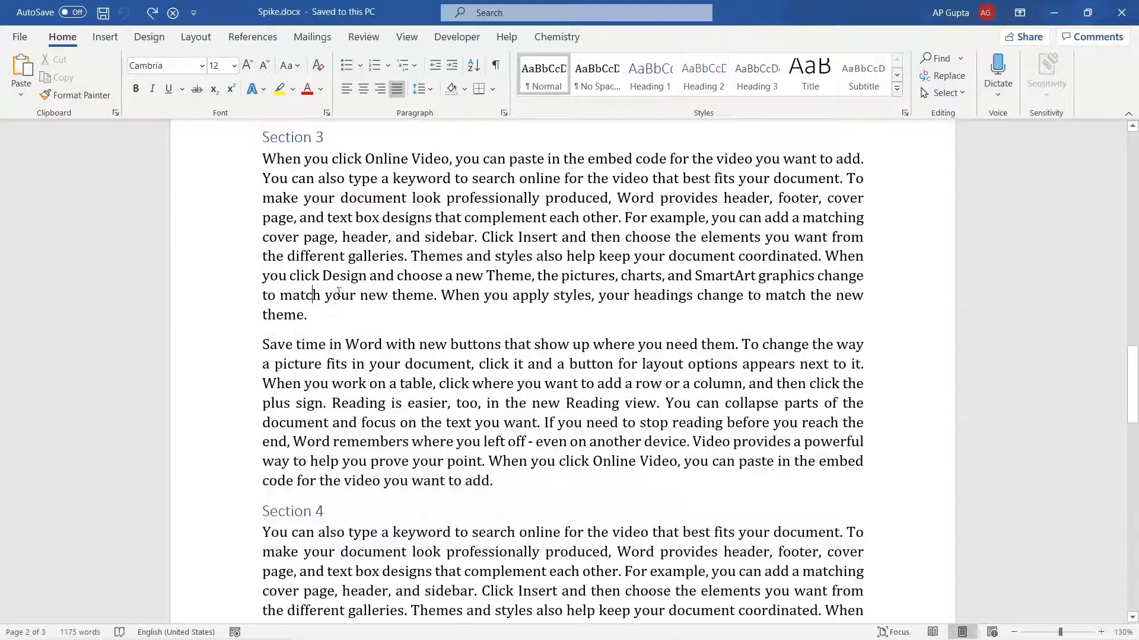
scroll(387, 383, "down", 10)
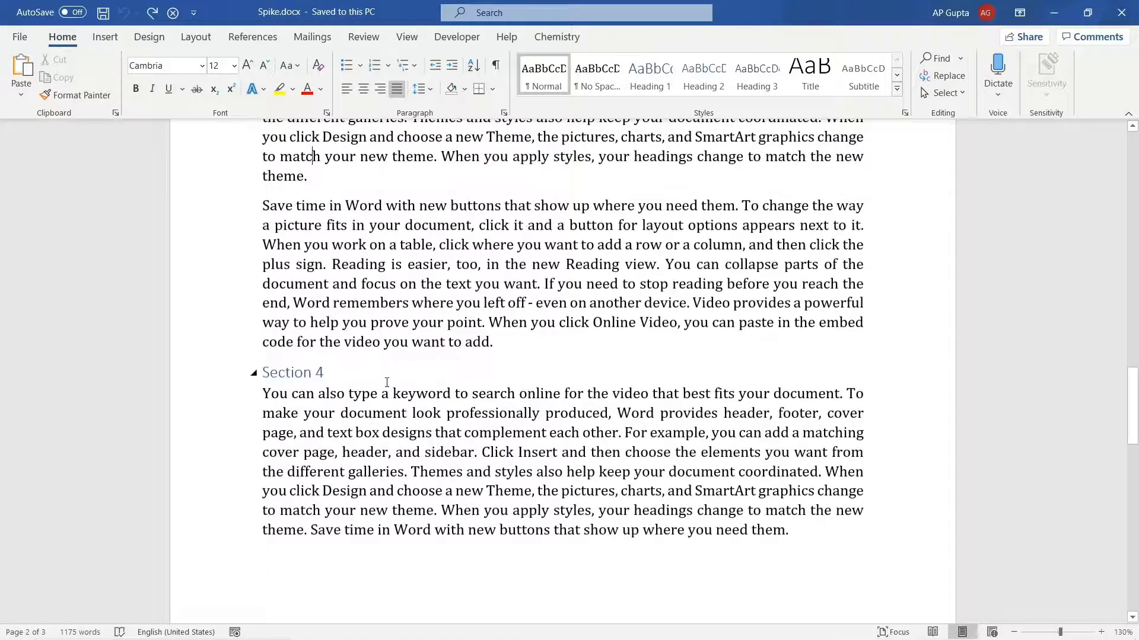
scroll(386, 383, "down", 2)
left_click_drag(261, 258, 647, 353)
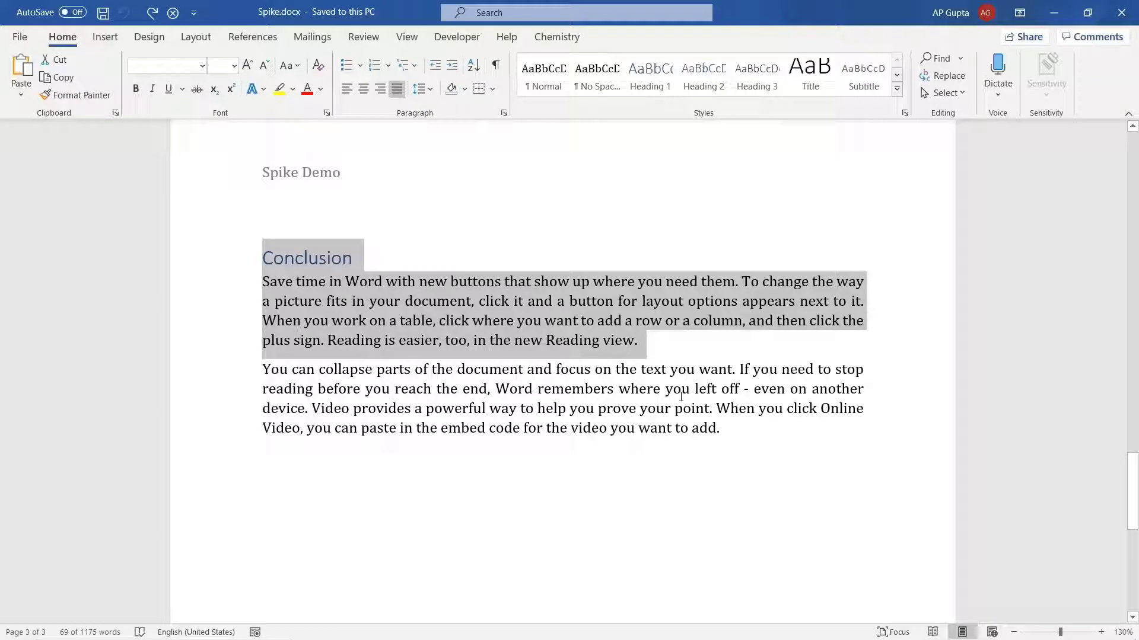
key("ctrl+F3")
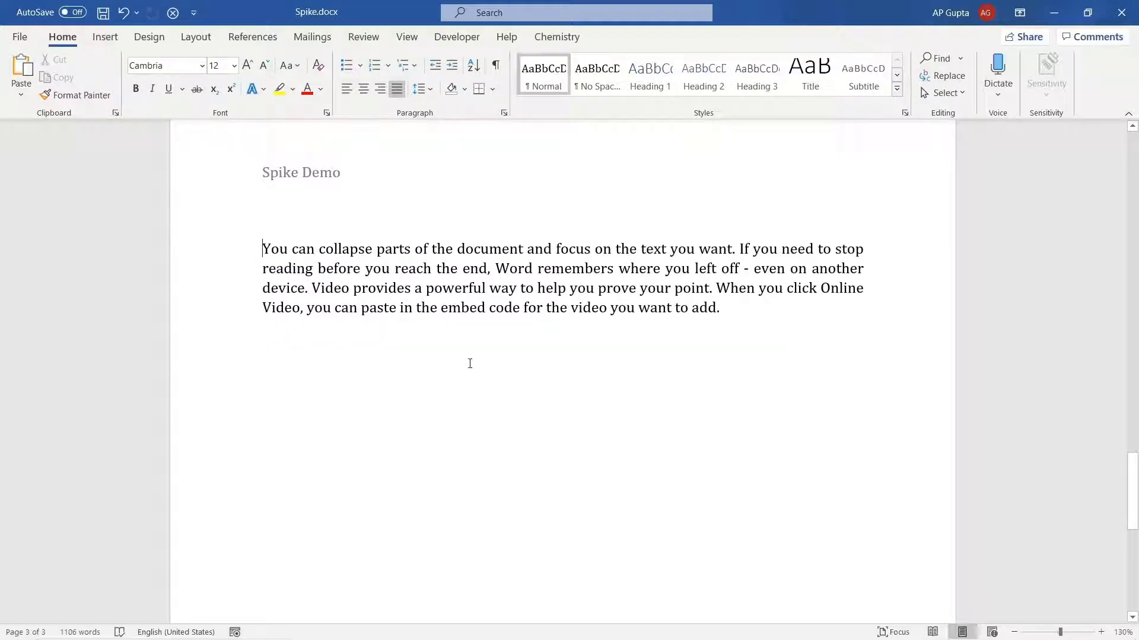
left_click(470, 364)
key("ctrl+z")
left_click(595, 340)
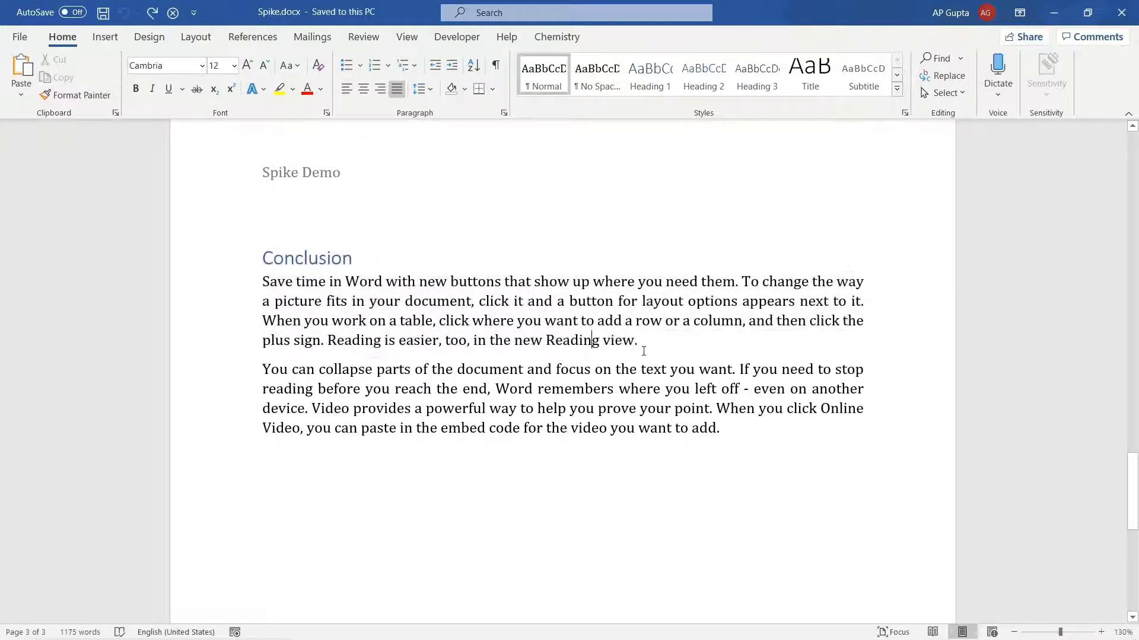
left_click(749, 436)
scroll(749, 435, "down", 1)
key("Return")
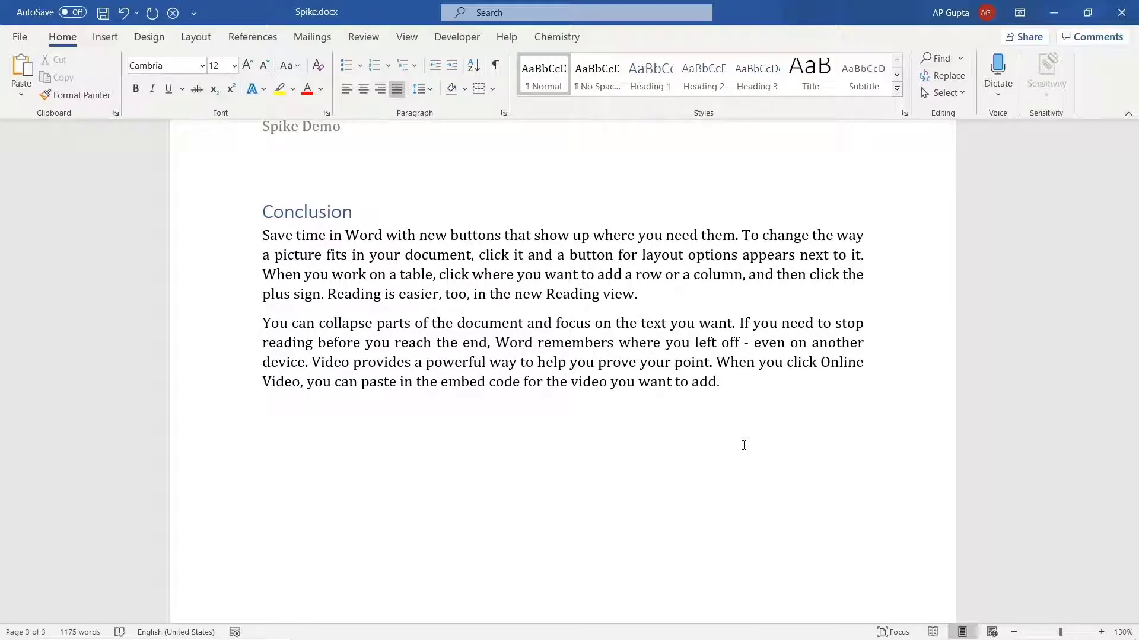
key("ctrl+z")
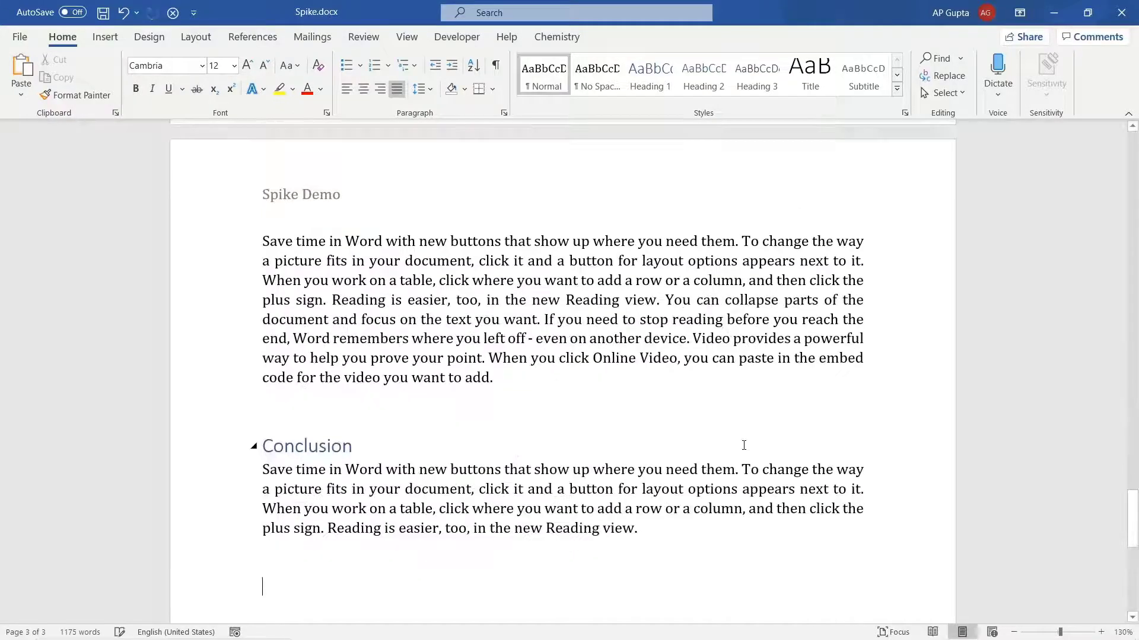
key("ctrl+shift+F3")
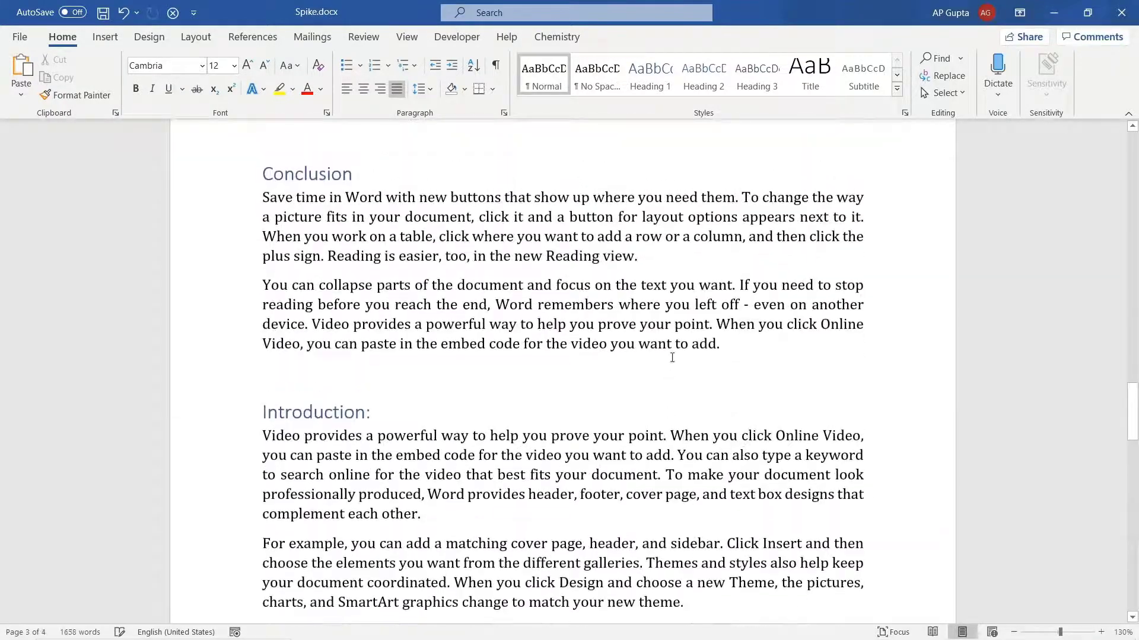
left_click(324, 403)
scroll(324, 403, "down", 5)
double_click(564, 397)
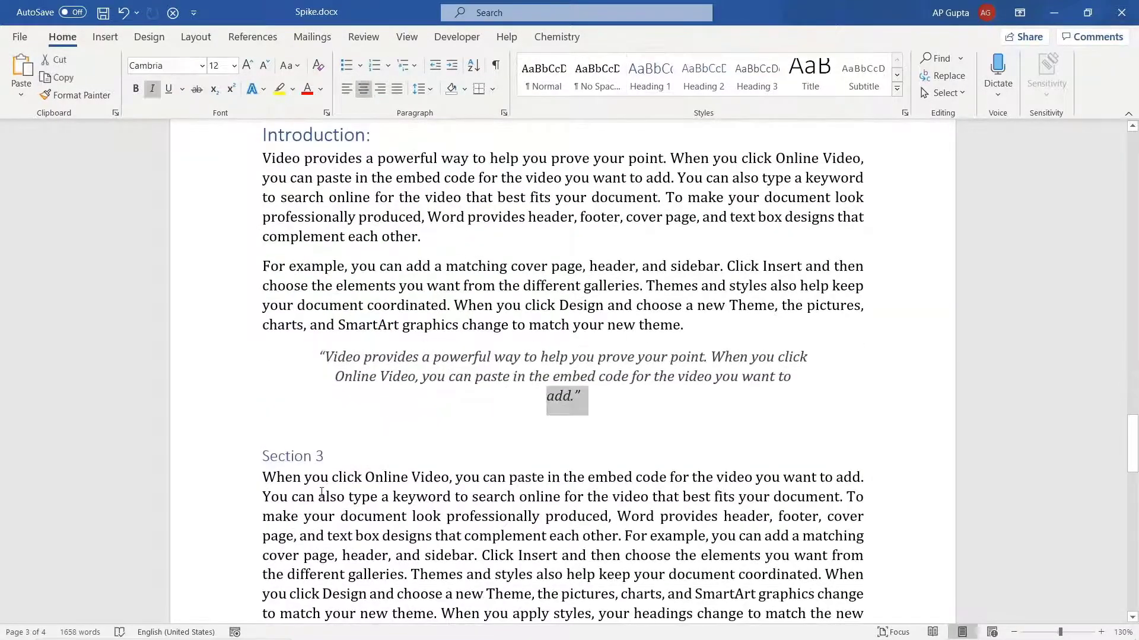
scroll(324, 492, "down", 3)
scroll(324, 492, "down", 8)
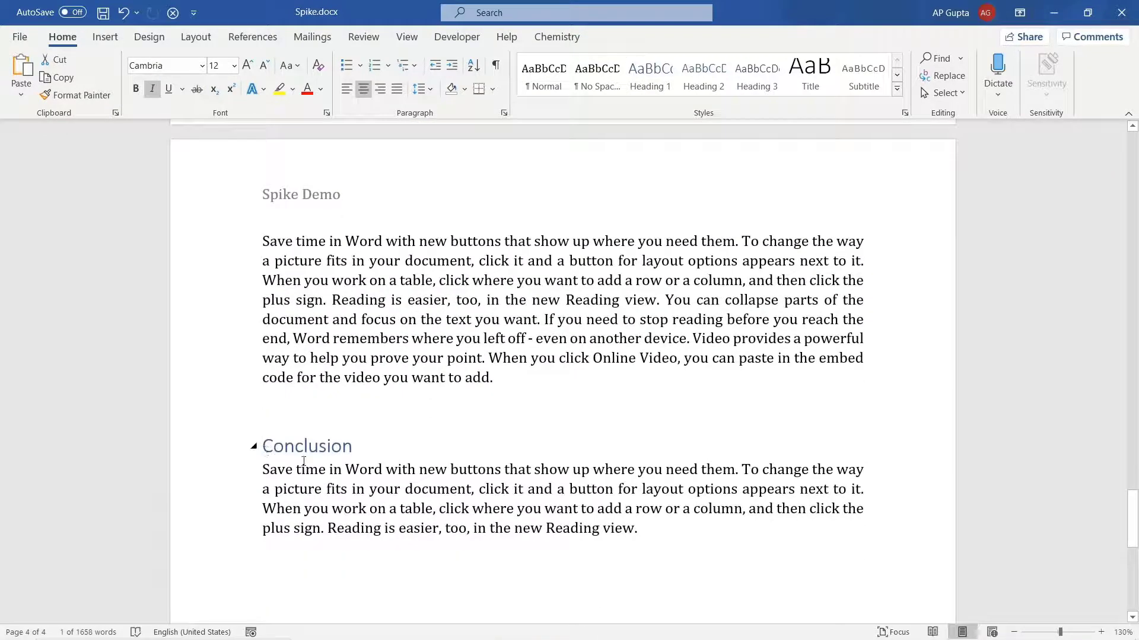
left_click_drag(265, 448, 659, 551)
left_click(672, 571)
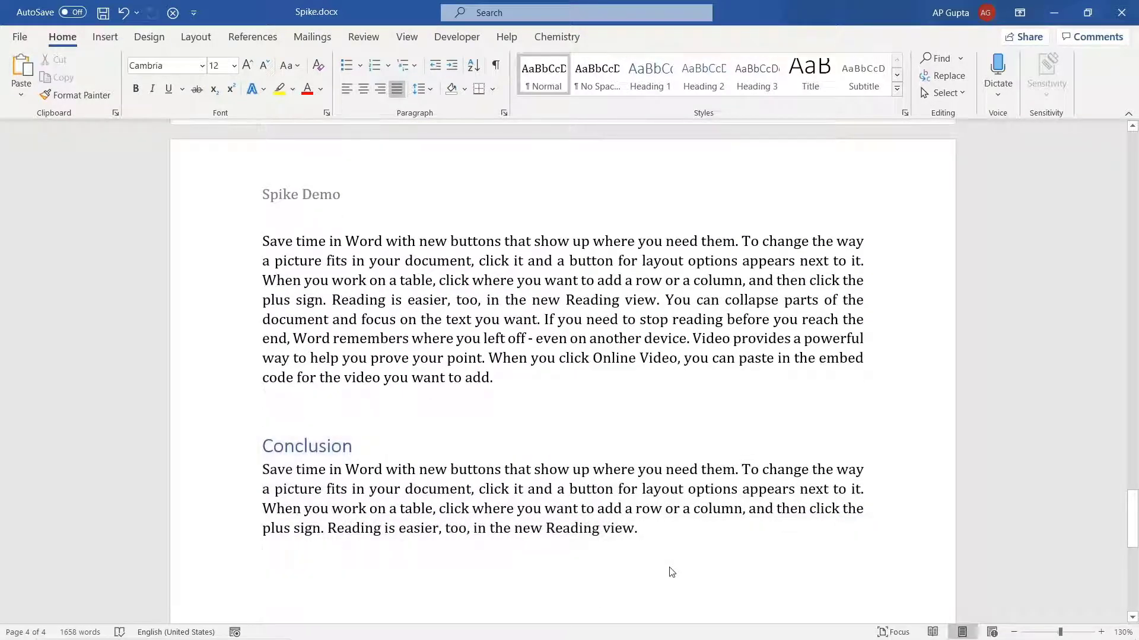
key("ctrl+z")
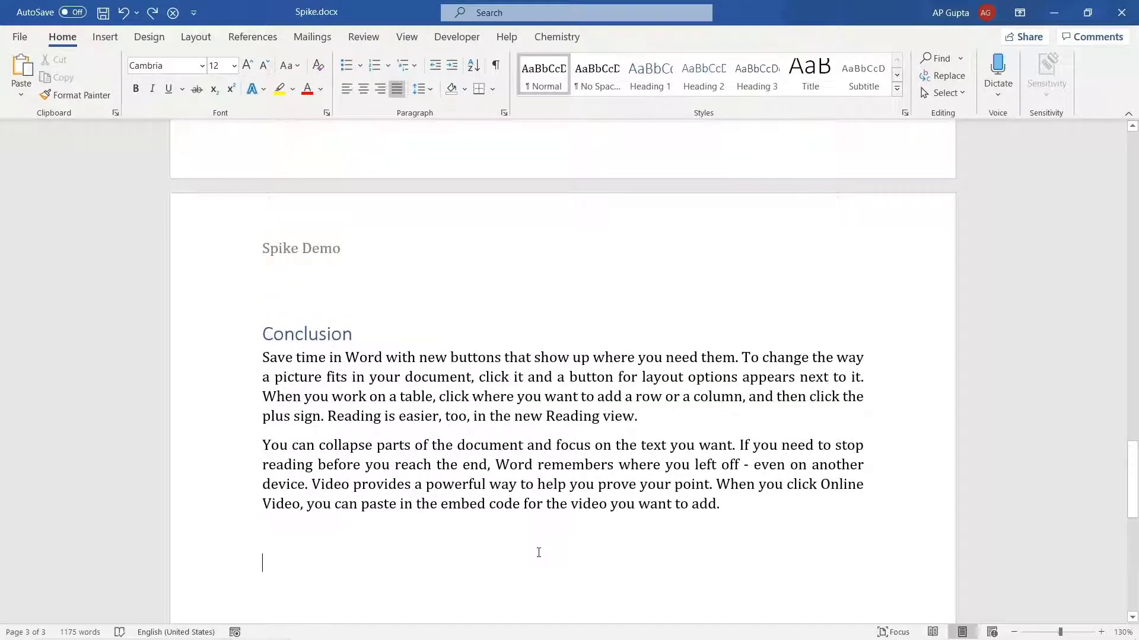
Step: Cut the Introduction and Section 2 text into the Spike with Ctrl+F3
scroll(507, 552, "up", 12)
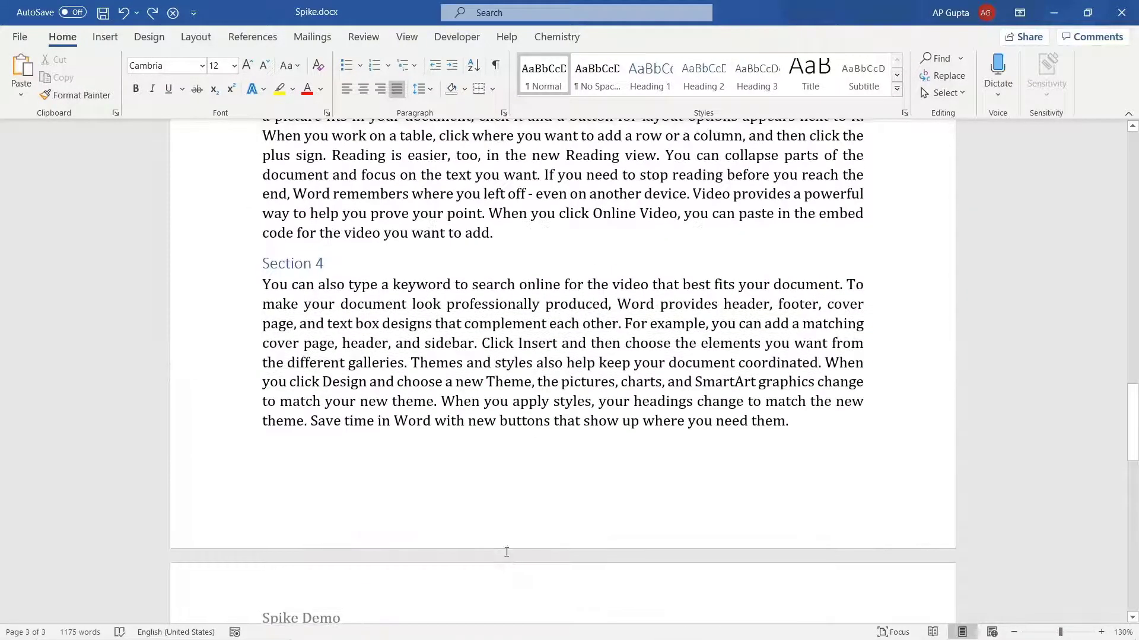
scroll(337, 478, "up", 10)
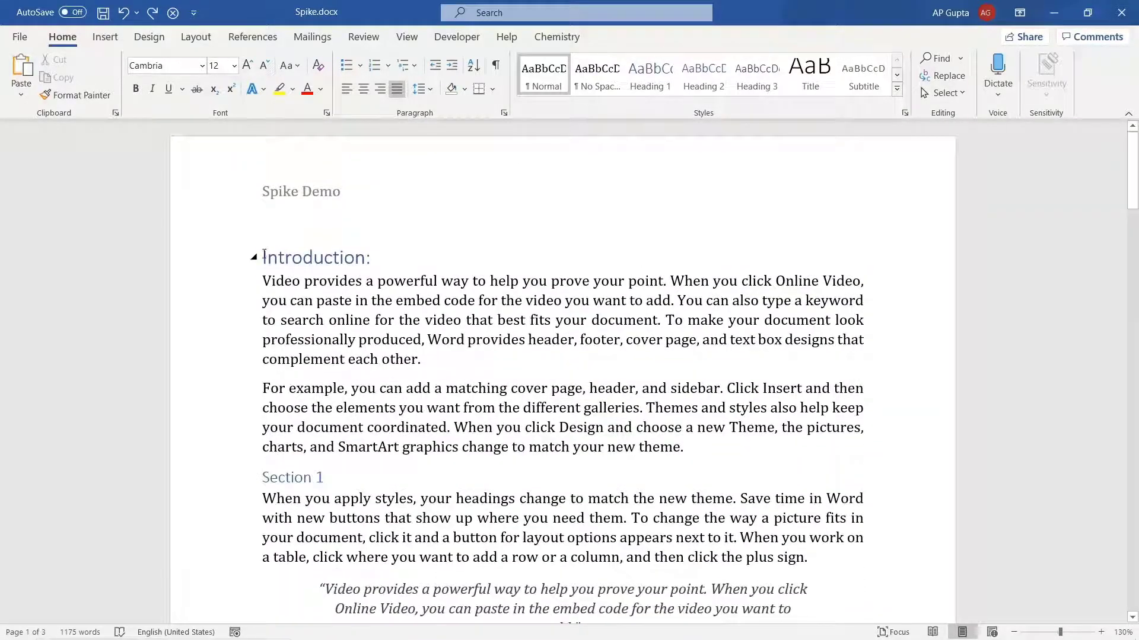
left_click_drag(263, 257, 437, 355)
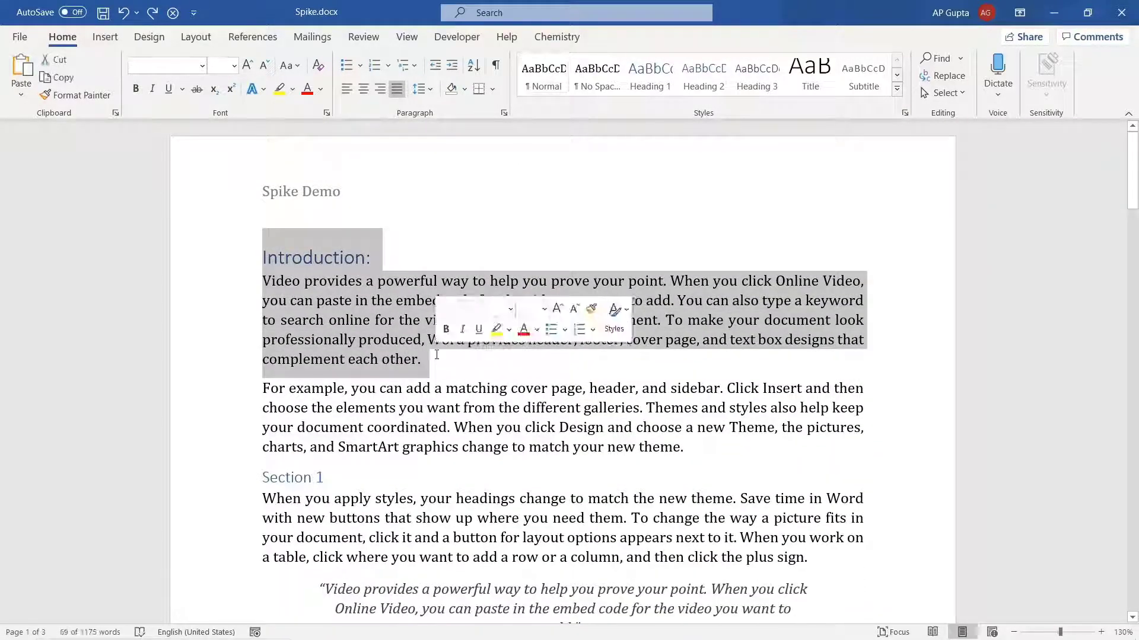
key("ctrl+F3")
scroll(308, 368, "down", 5)
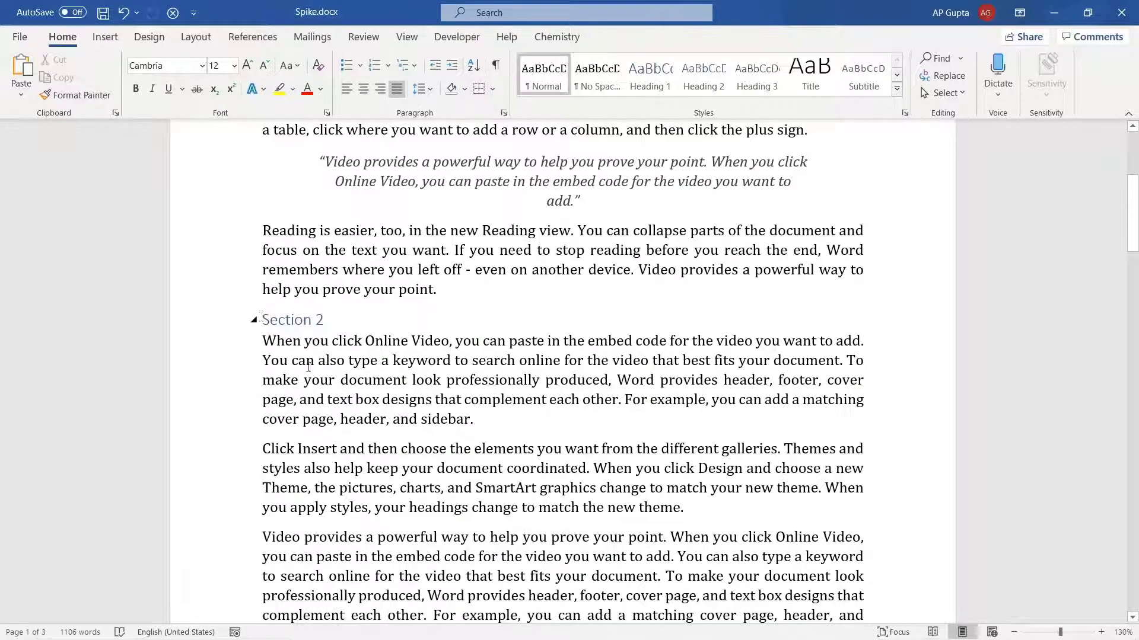
left_click_drag(262, 319, 483, 420)
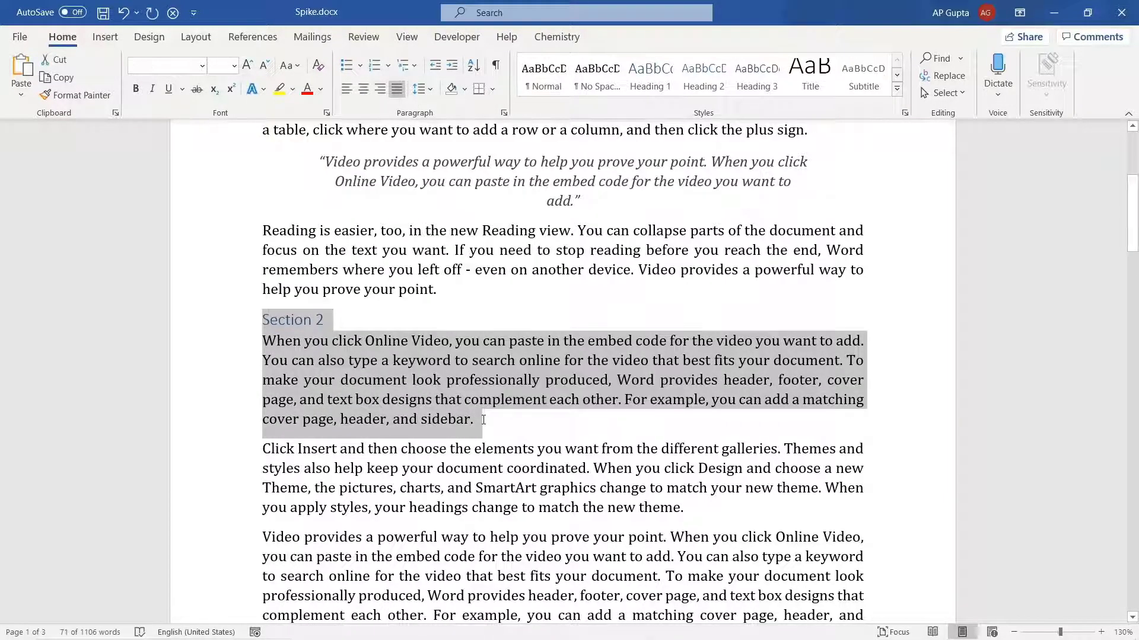
key("ctrl+F3")
Step: Spike the Conclusion section too, then start a new blank document
scroll(483, 420, "down", 5)
left_click_drag(263, 270, 439, 310)
left_click(300, 369)
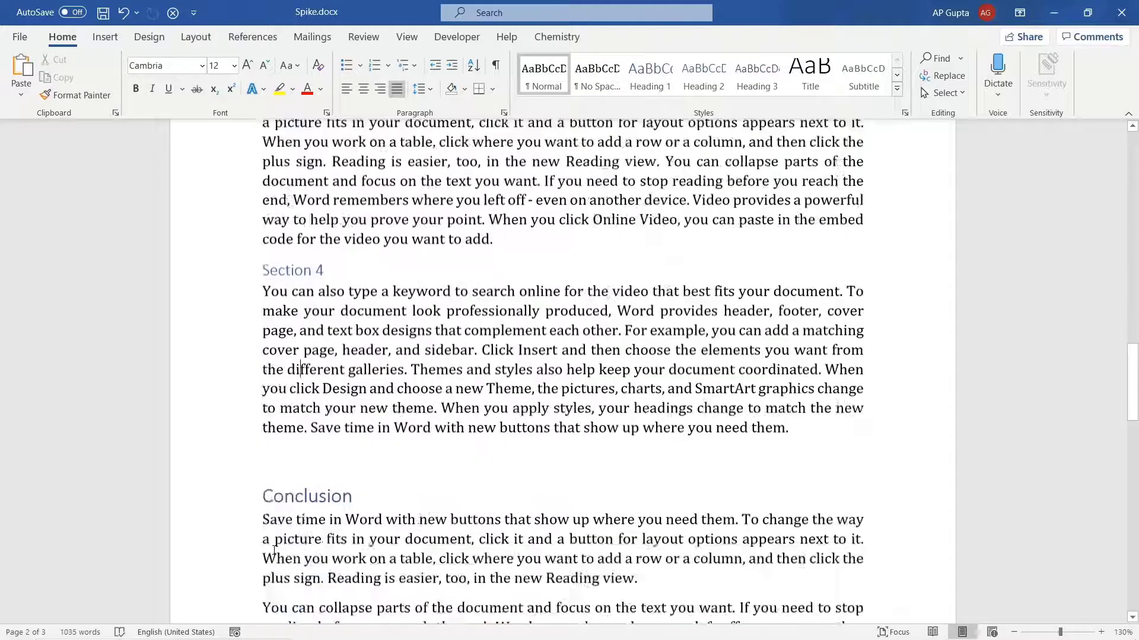
scroll(274, 550, "down", 3)
left_click_drag(262, 344, 641, 433)
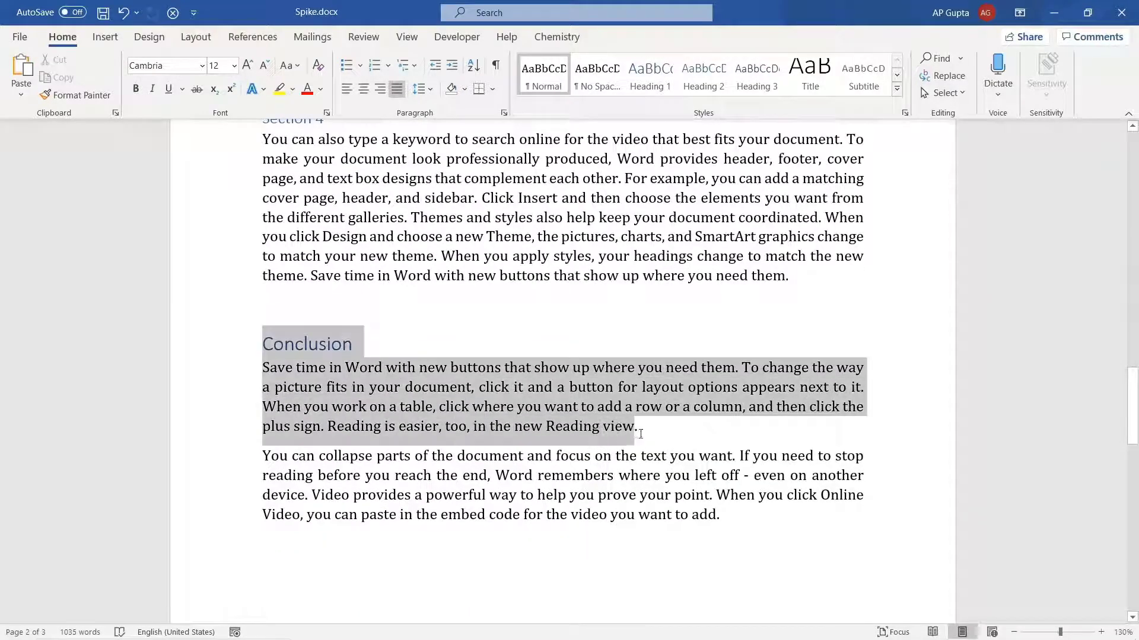
key("ctrl+F3")
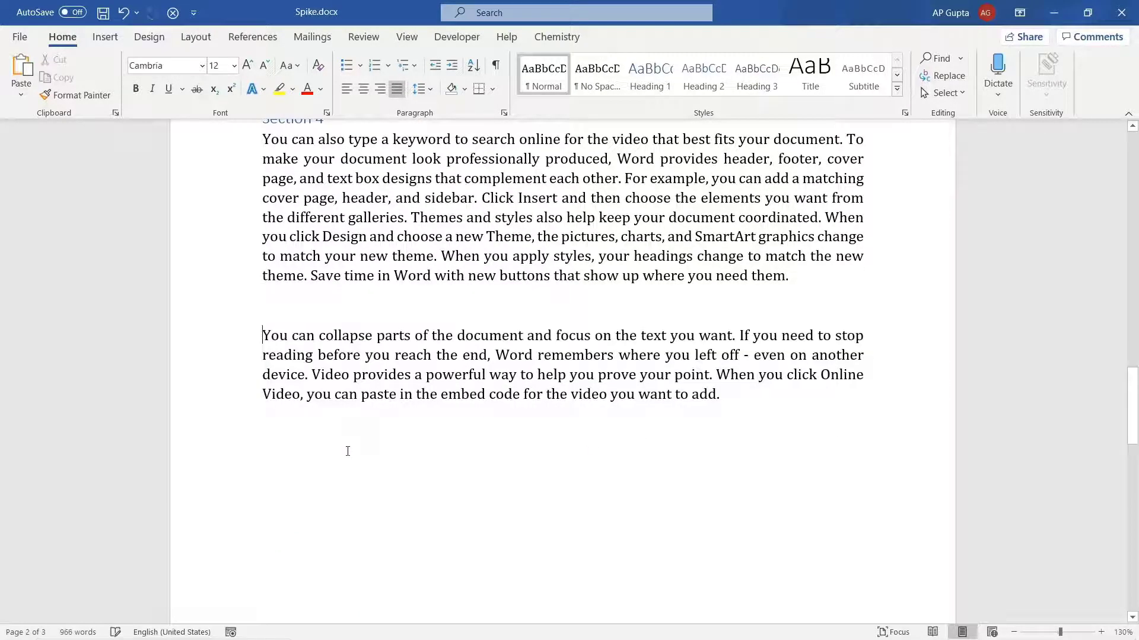
scroll(348, 452, "down", 5)
key("ctrl+n")
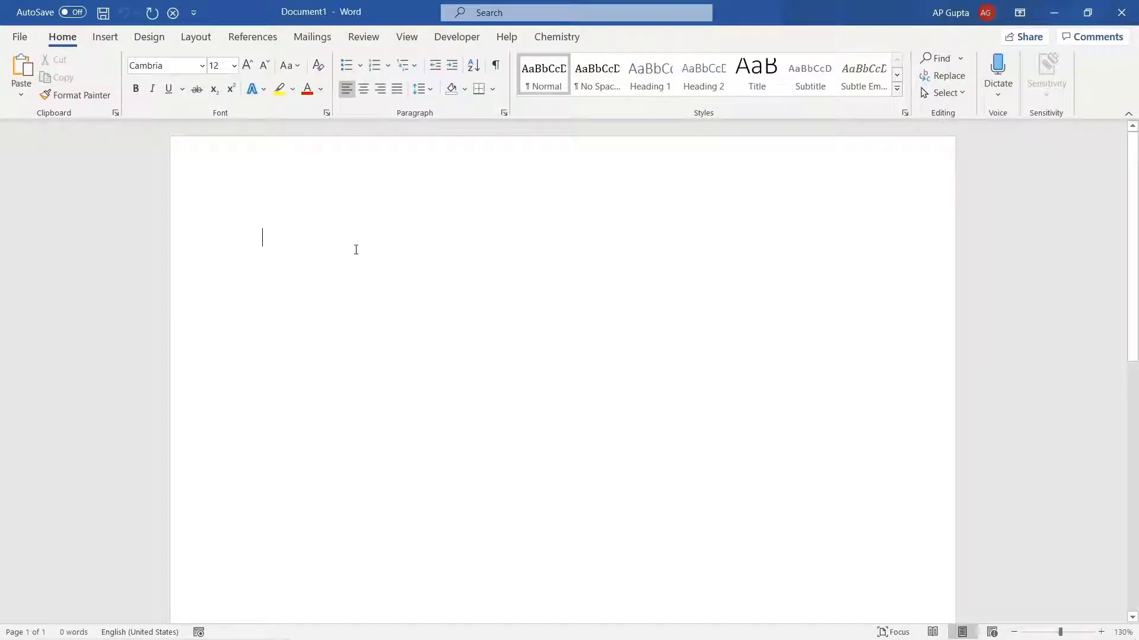
Step: Paste the Spike's Introduction, Section 2 and Conclusion text and remove the empty line above Conclusion
key("ctrl+shift+F3")
scroll(274, 520, "up", 2)
left_click(274, 520)
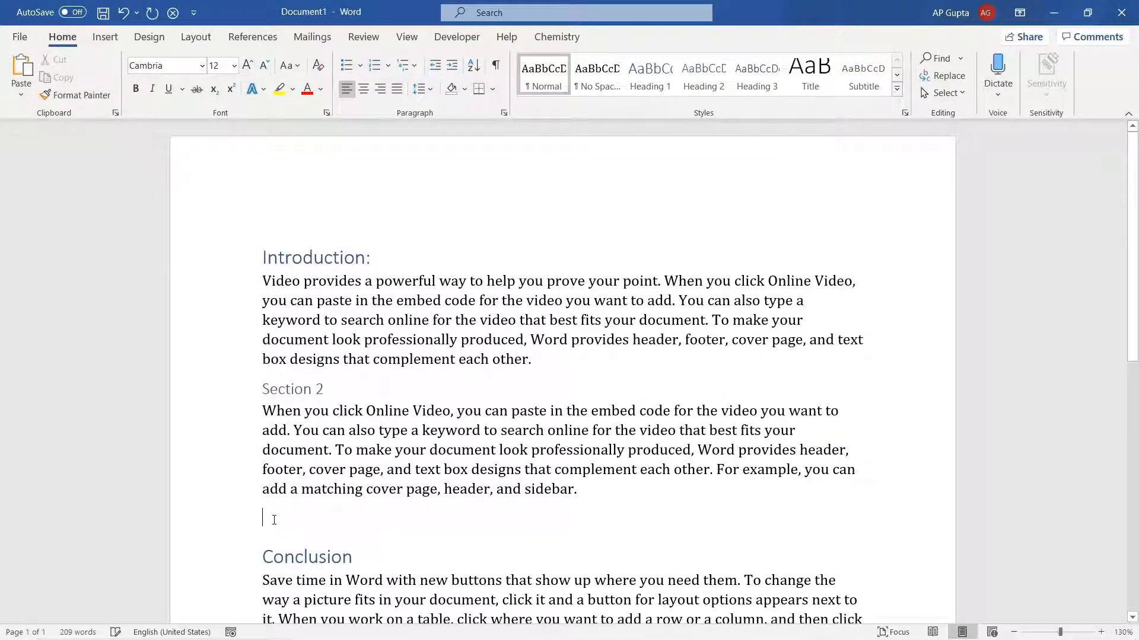
key("BackSpace")
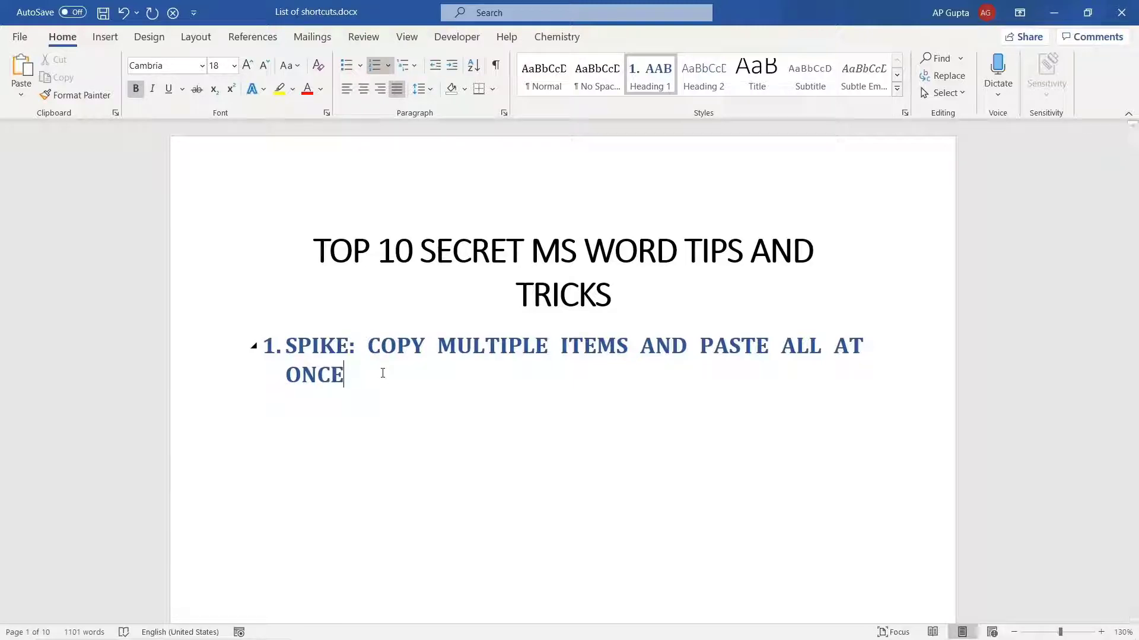
scroll(382, 373, "down", 10)
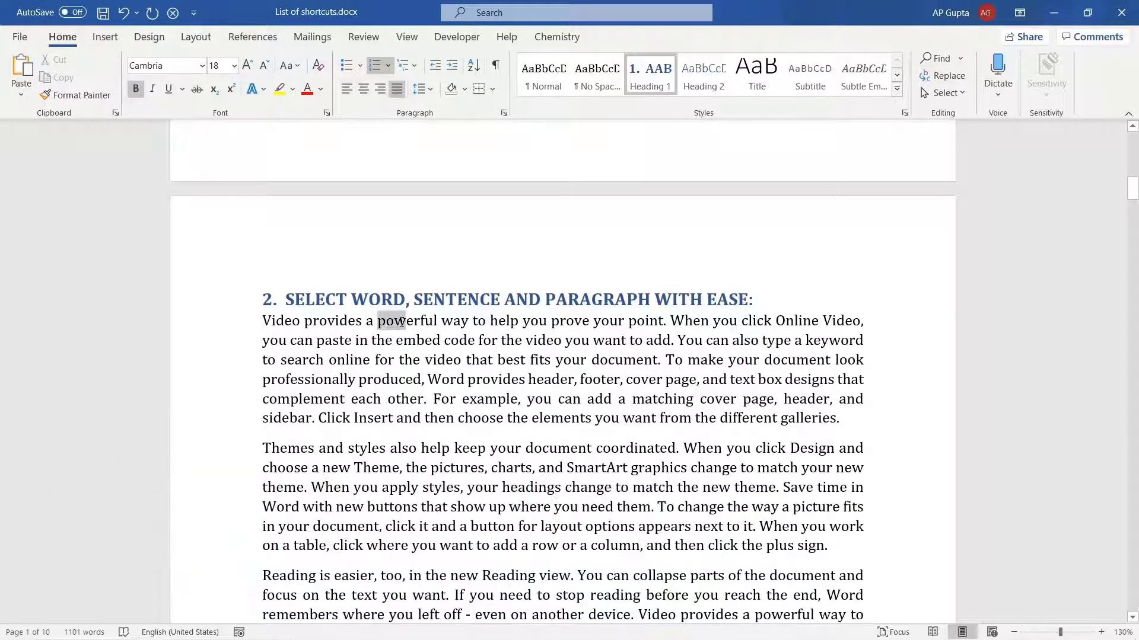
left_click_drag(378, 321, 439, 321)
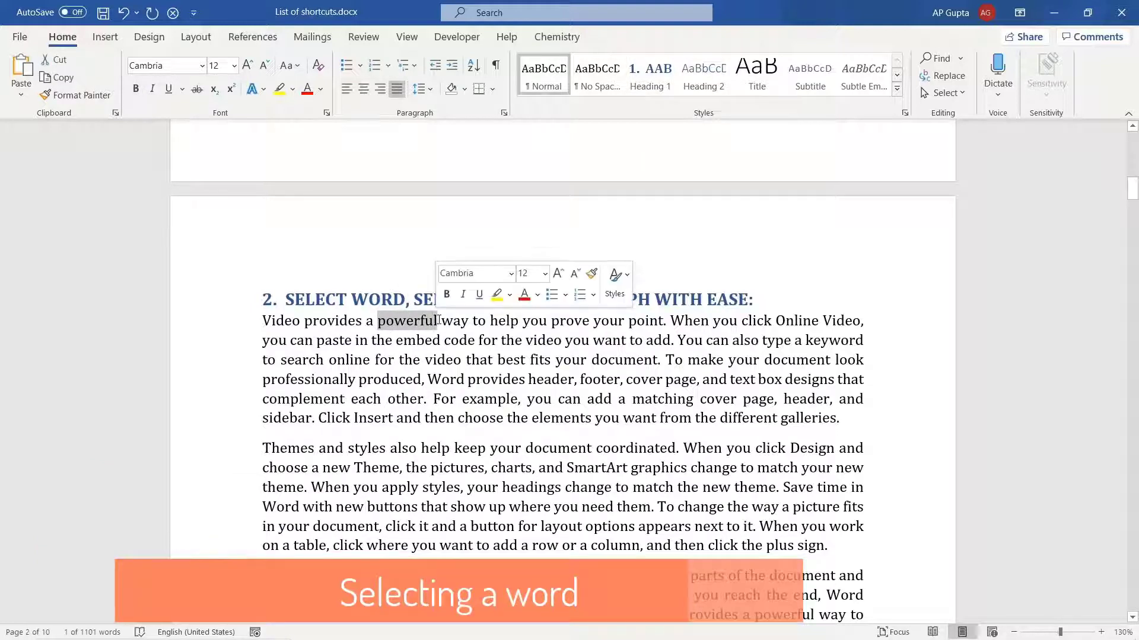
left_click(399, 325)
double_click(399, 326)
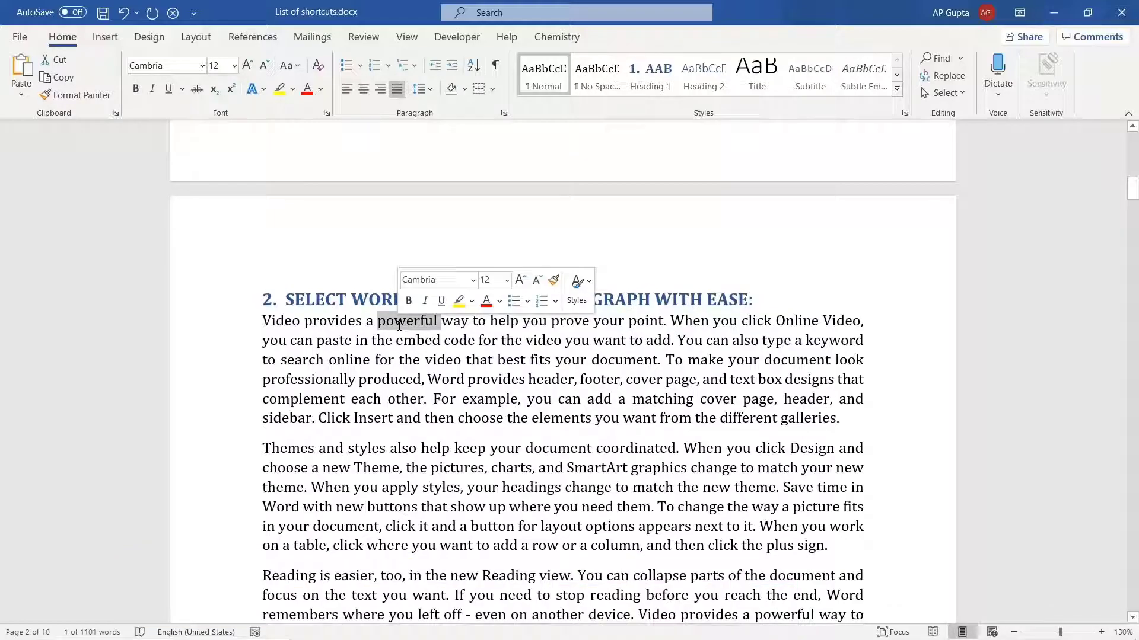
key("ctrl+b")
left_click(389, 501)
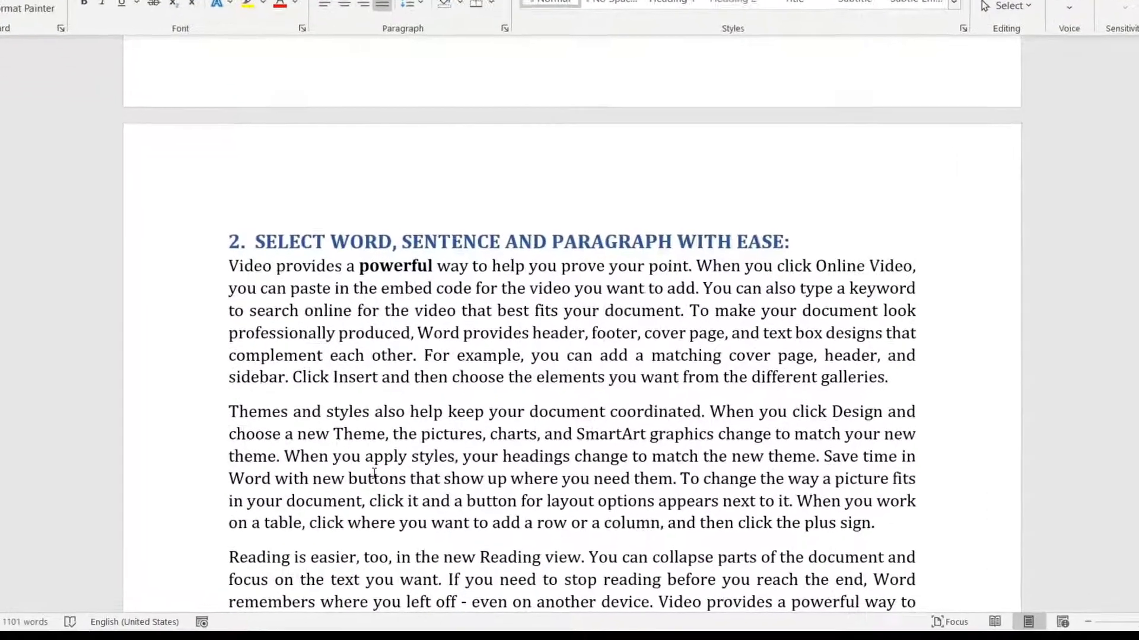
key("ctrl+z")
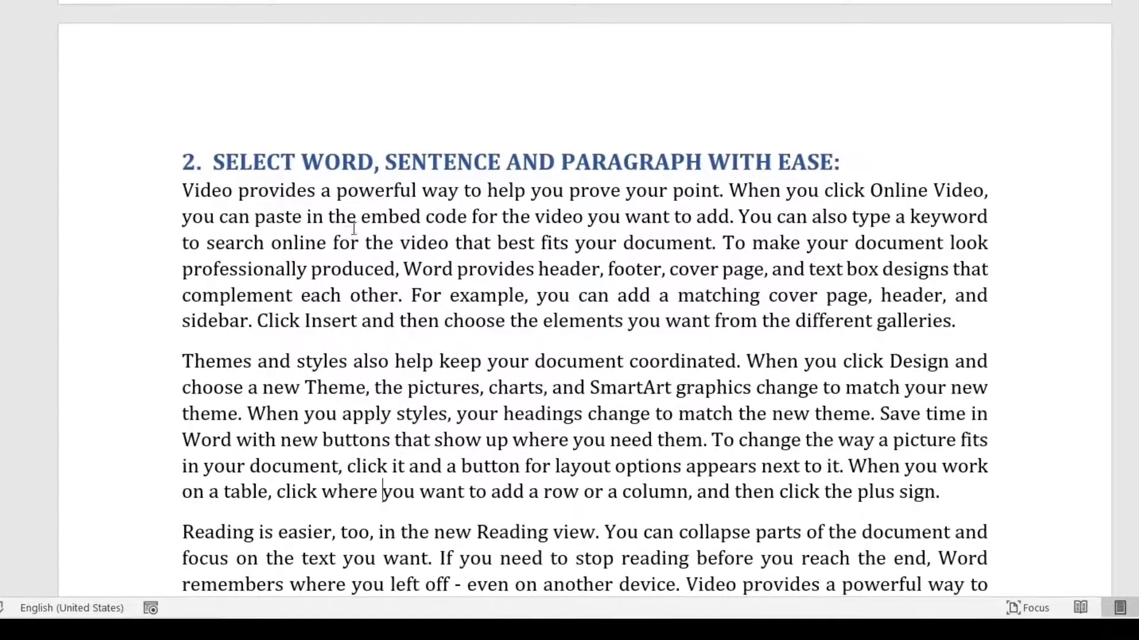
double_click(671, 243)
double_click(569, 269)
left_click(553, 321)
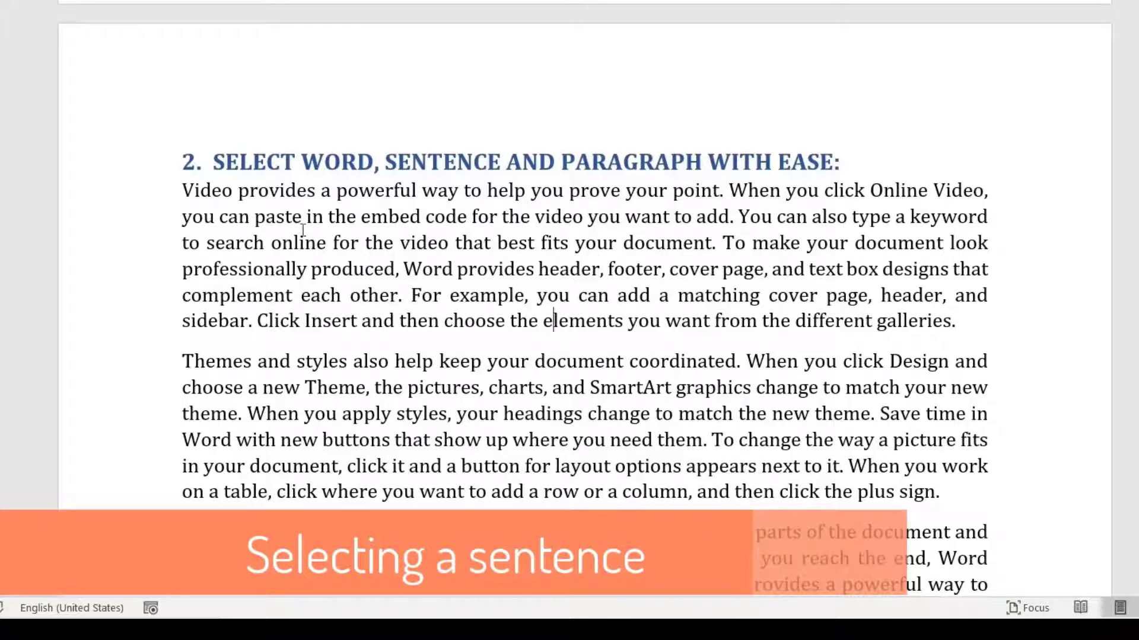
left_click(276, 191, "ctrl")
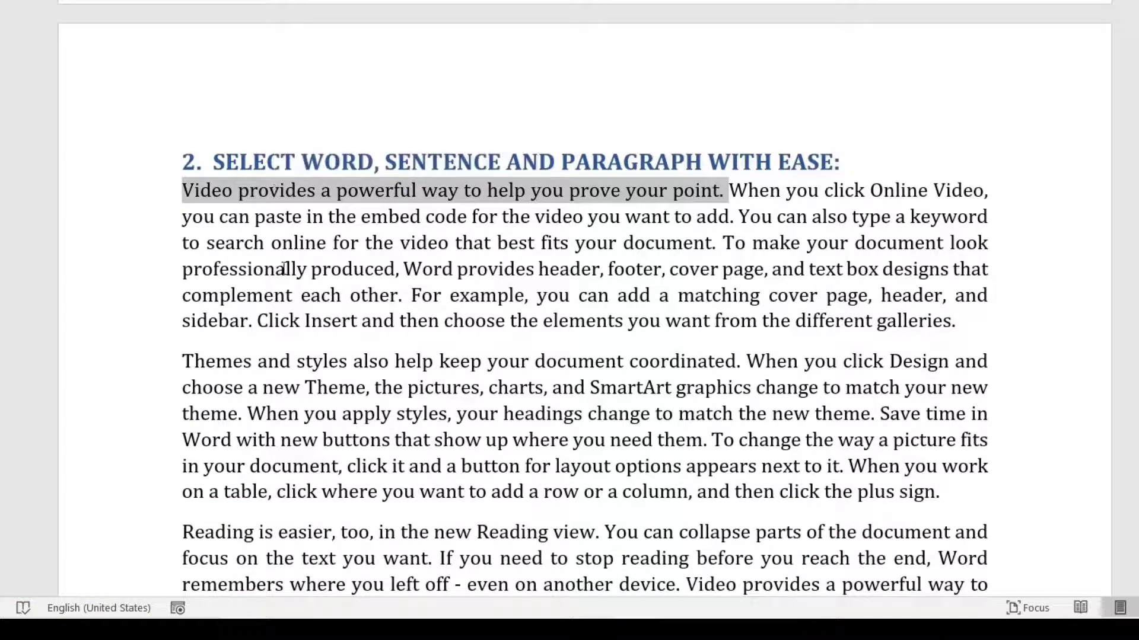
left_click(469, 391)
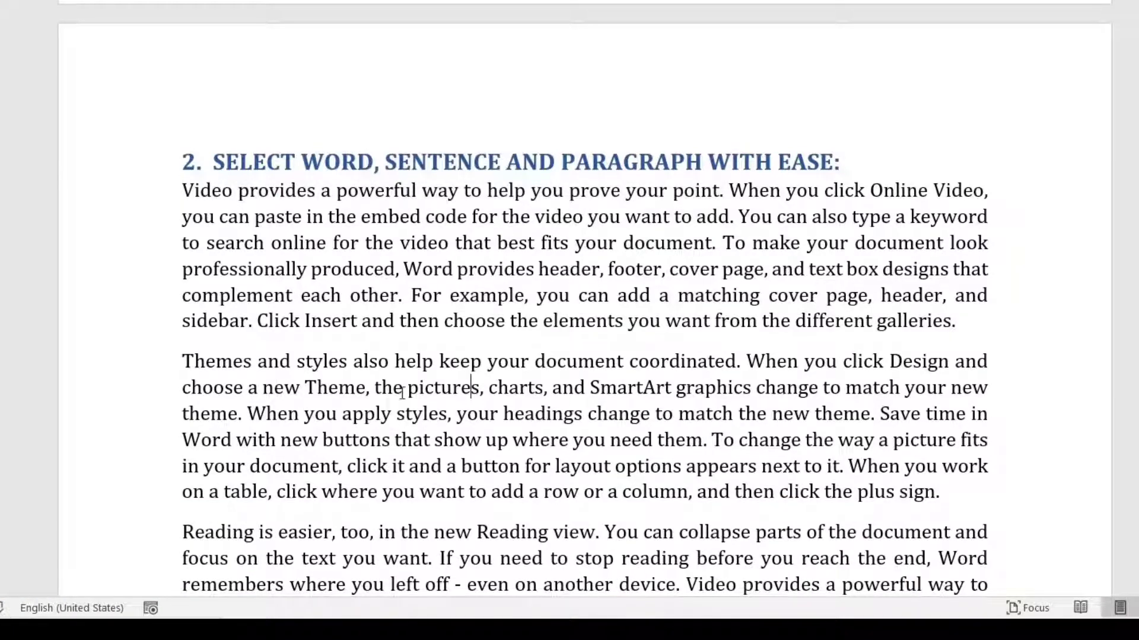
left_click(639, 478, "ctrl")
left_click(707, 497)
left_click(724, 467, "ctrl")
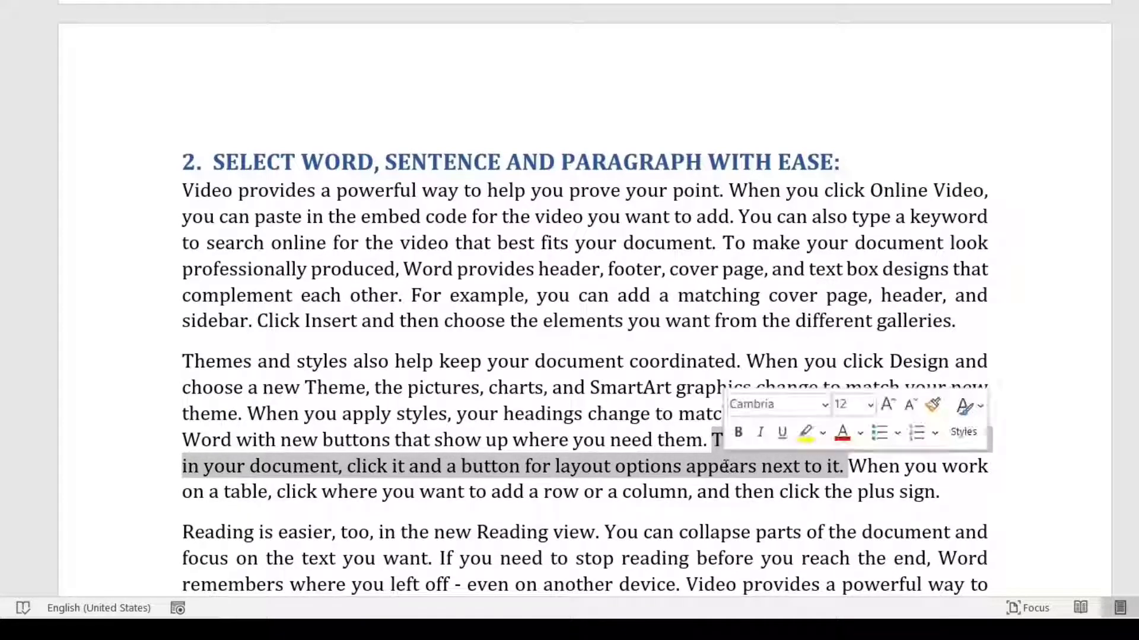
left_click(488, 269)
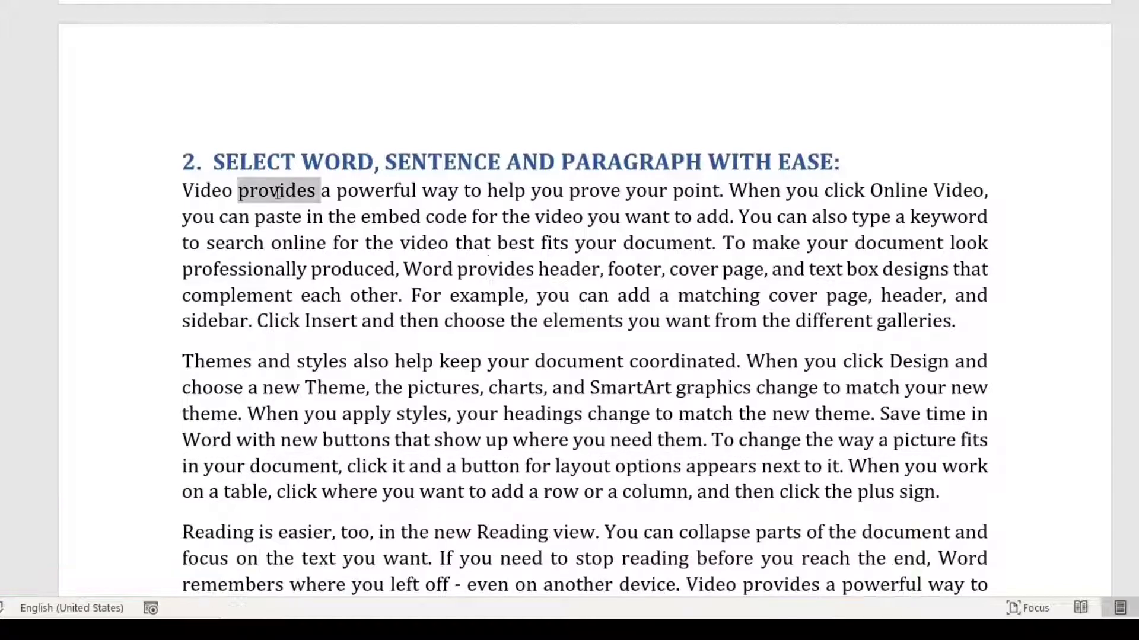
triple_click(277, 195)
left_click(273, 295)
double_click(275, 192)
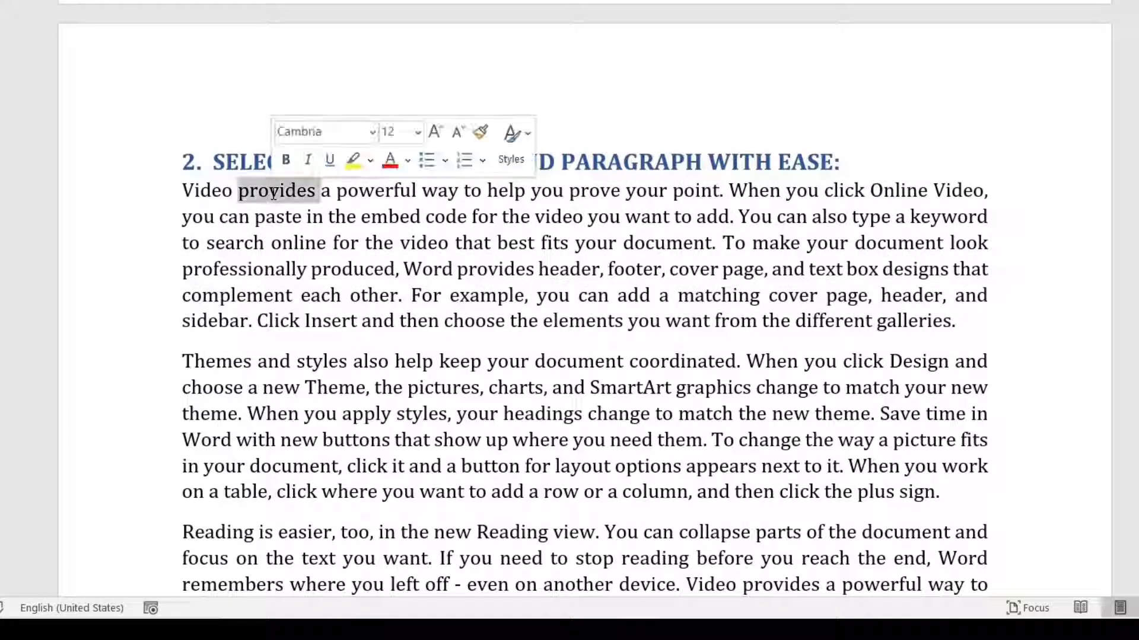
triple_click(277, 191)
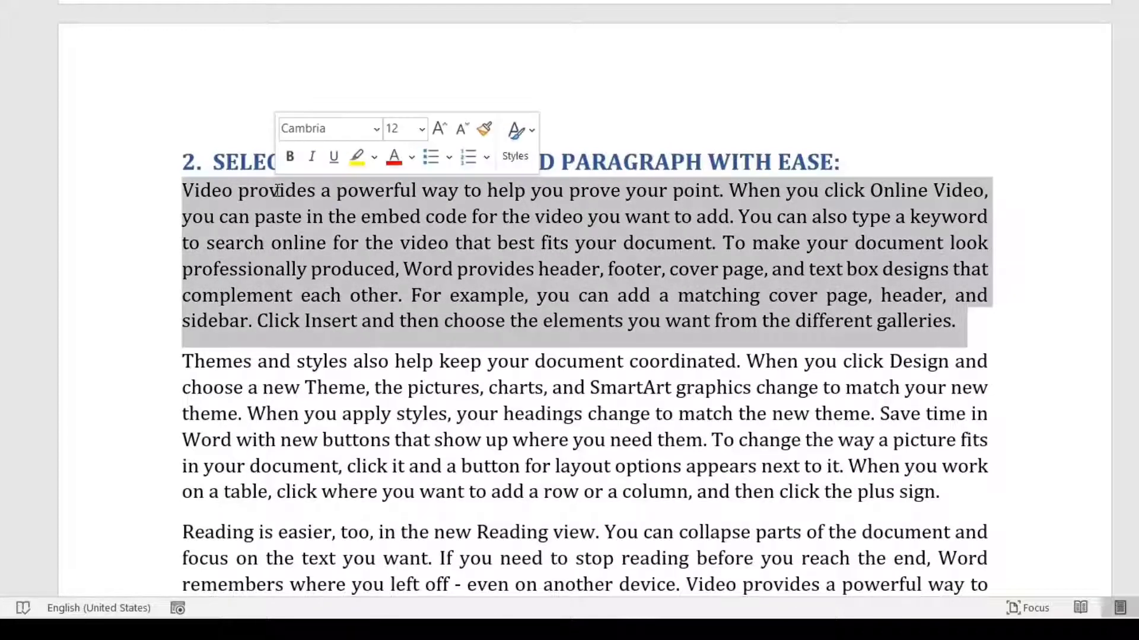
scroll(494, 470, "down", 1)
left_click(495, 470)
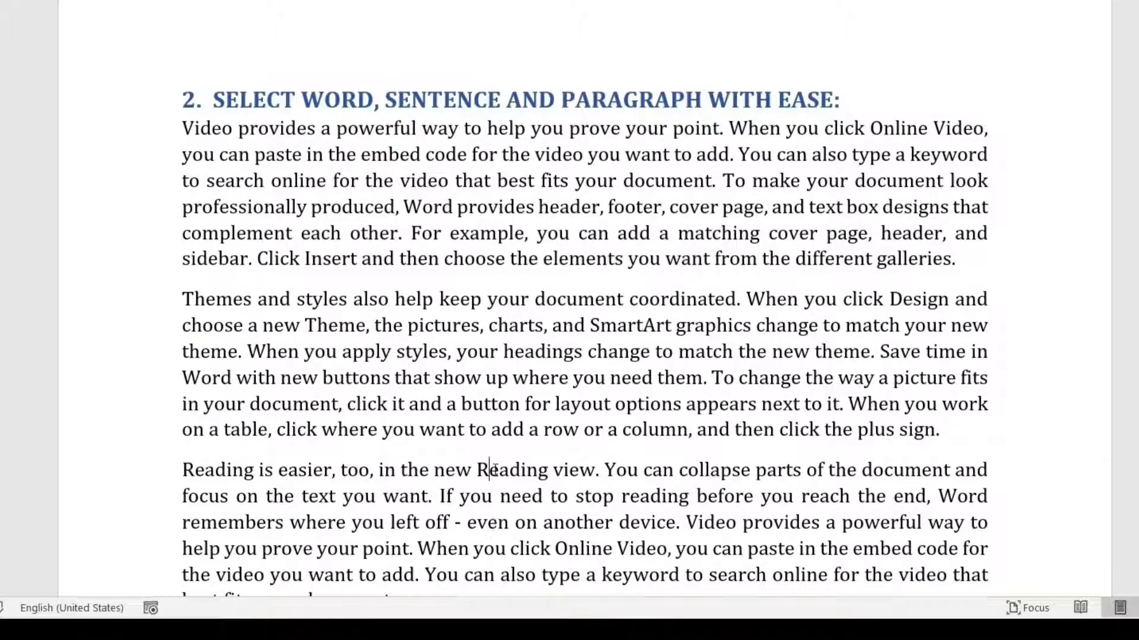
scroll(494, 470, "down", 1)
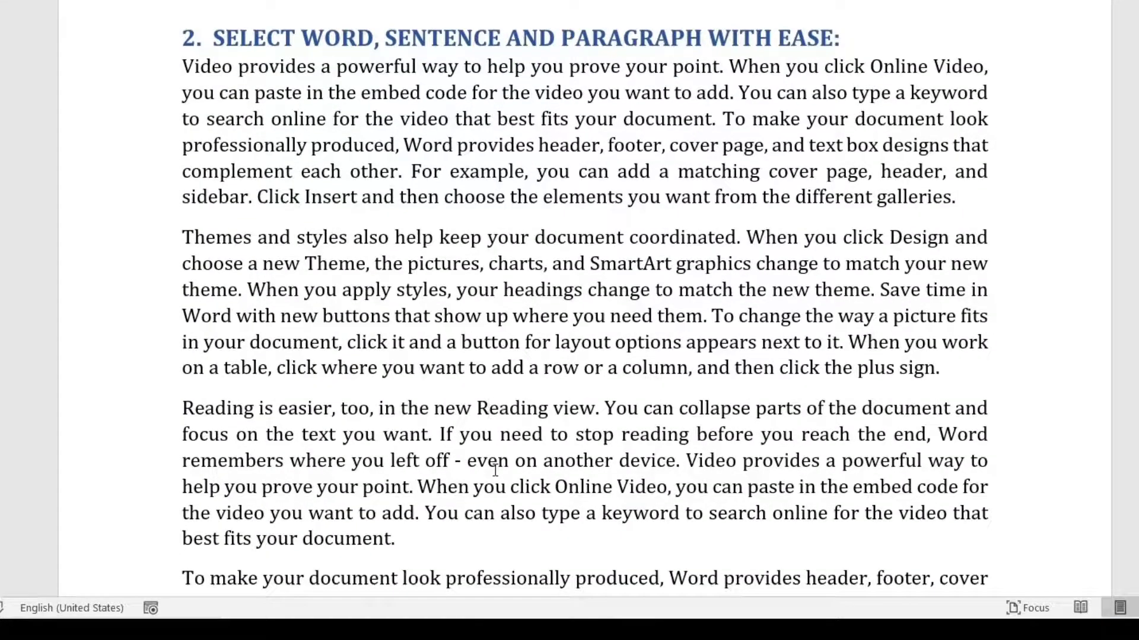
key("shift+F5")
key("shift+F5")
key("shift+F5")
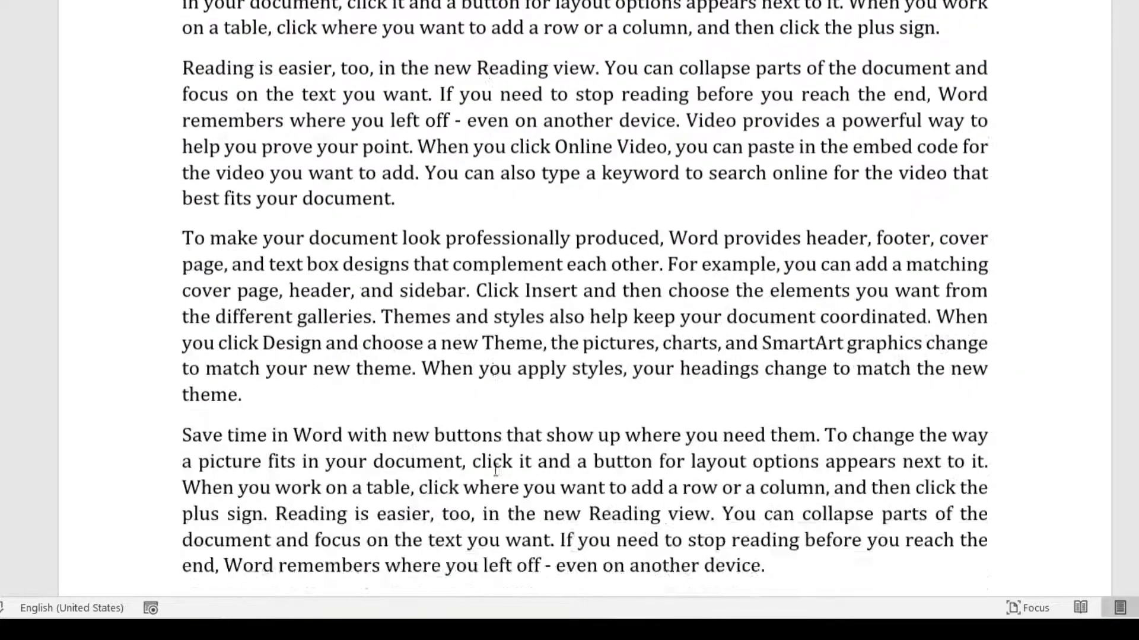
Step: Switch to the other open Word document and return to the last edit with Shift+F5
scroll(339, 291, "down", 1)
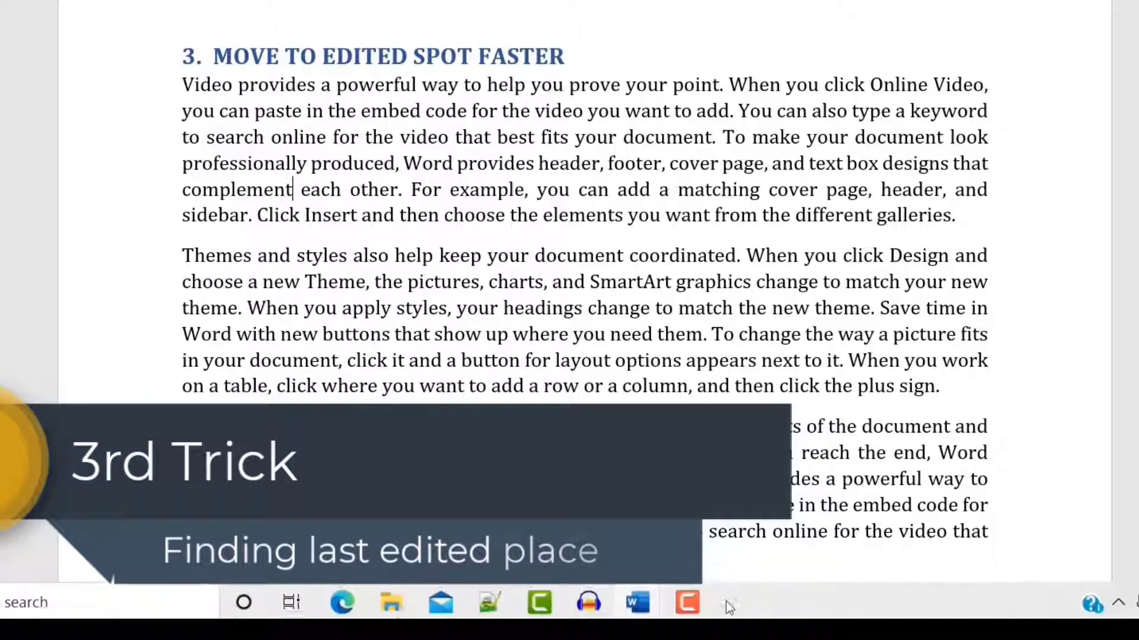
mouse_move(628, 598)
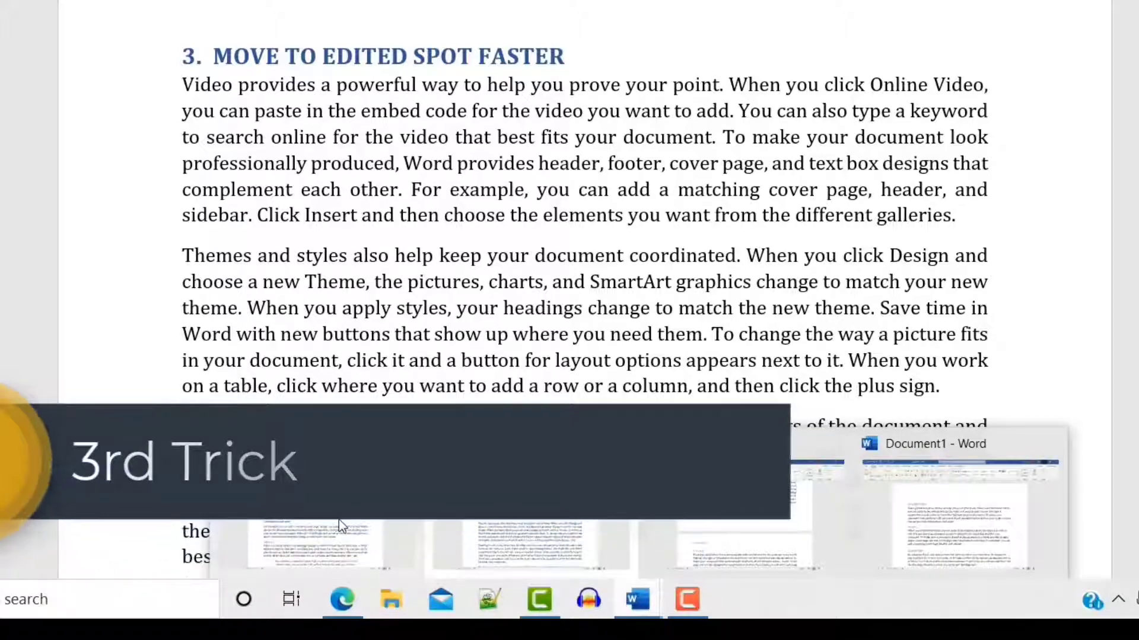
left_click(340, 519)
scroll(569, 296, "down", 1)
key("shift+F5")
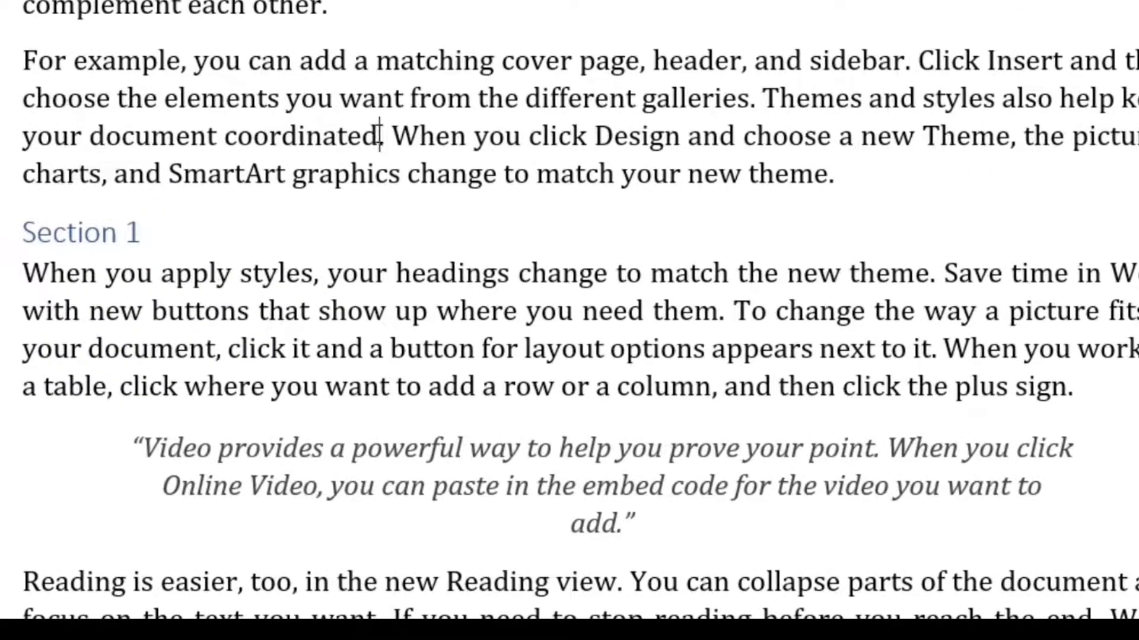
Step: Bold the words 'coordinated' and 'ADDED TEXT 2'
double_click(379, 136)
key("ctrl+b")
left_click(387, 136)
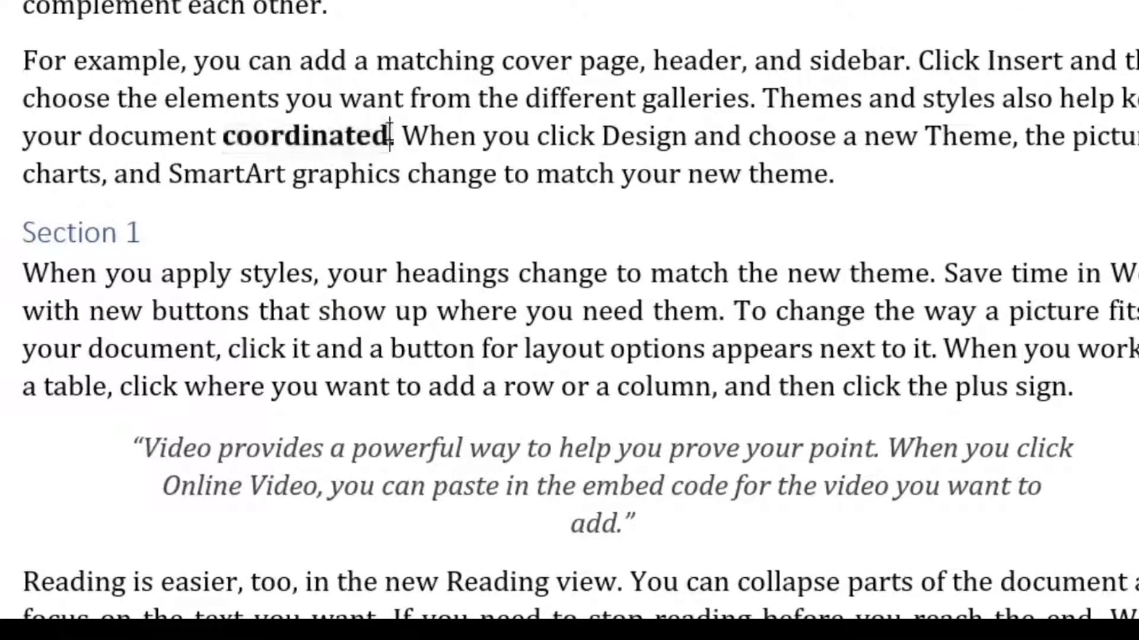
type("-1")
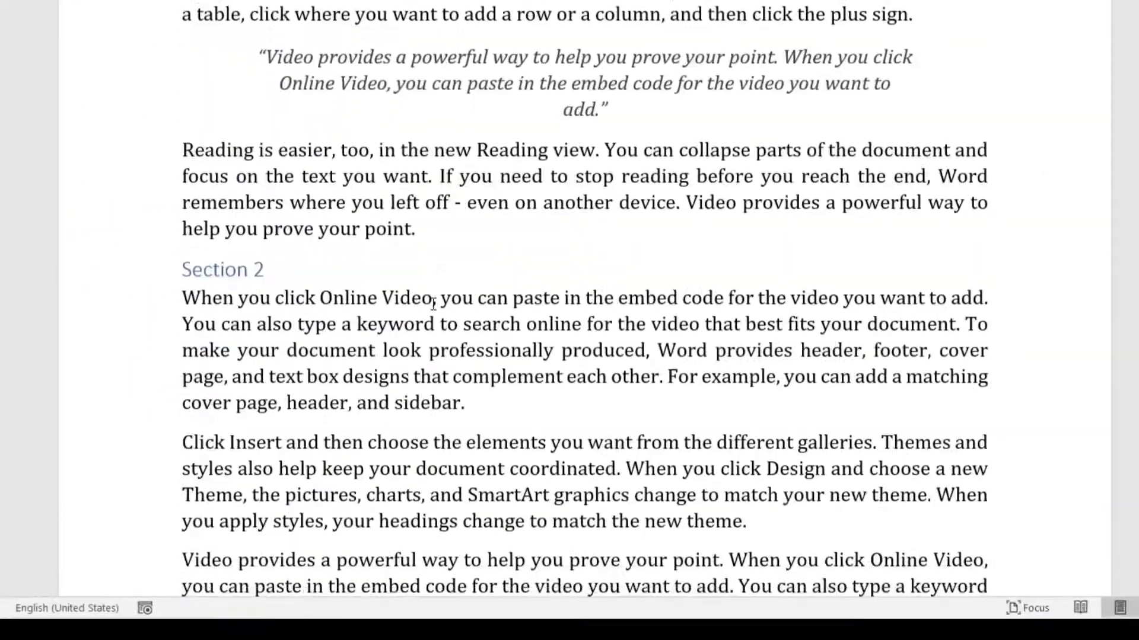
scroll(434, 304, "down", 10)
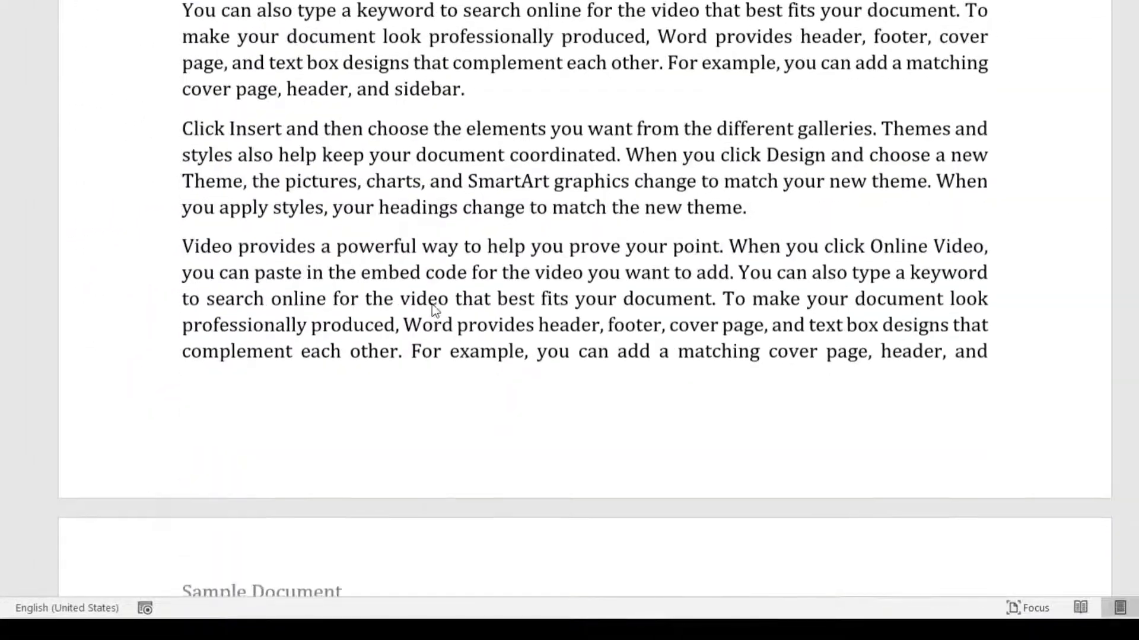
left_click_drag(510, 309, 644, 309)
key("ctrl+b")
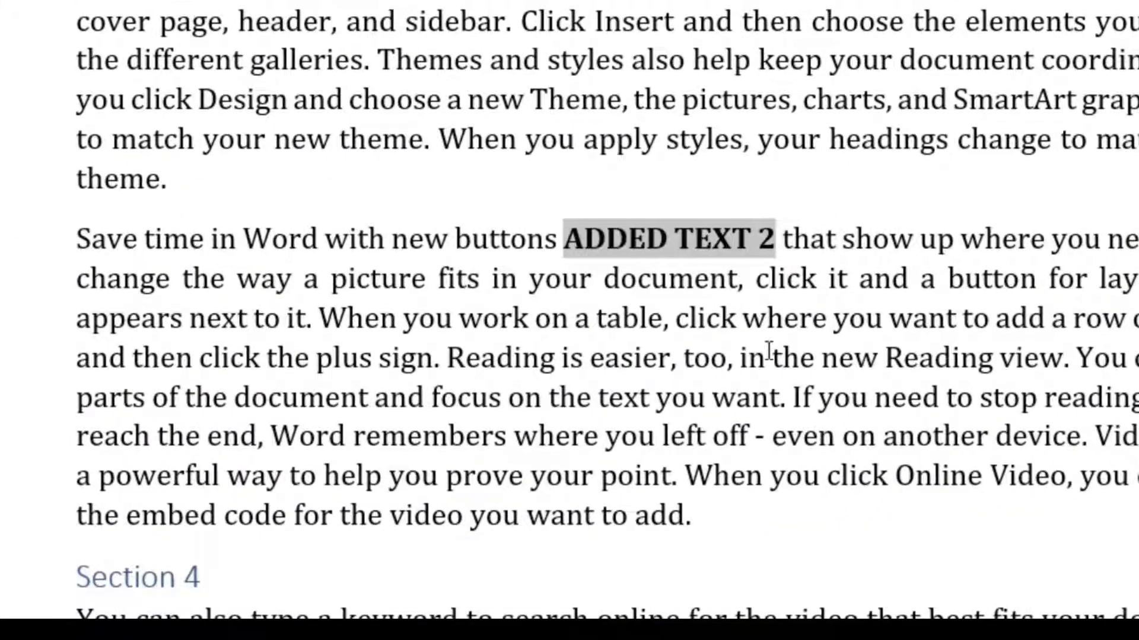
Step: Jump to the document end, return to the last edit, and scroll to section 4
key("ctrl+End")
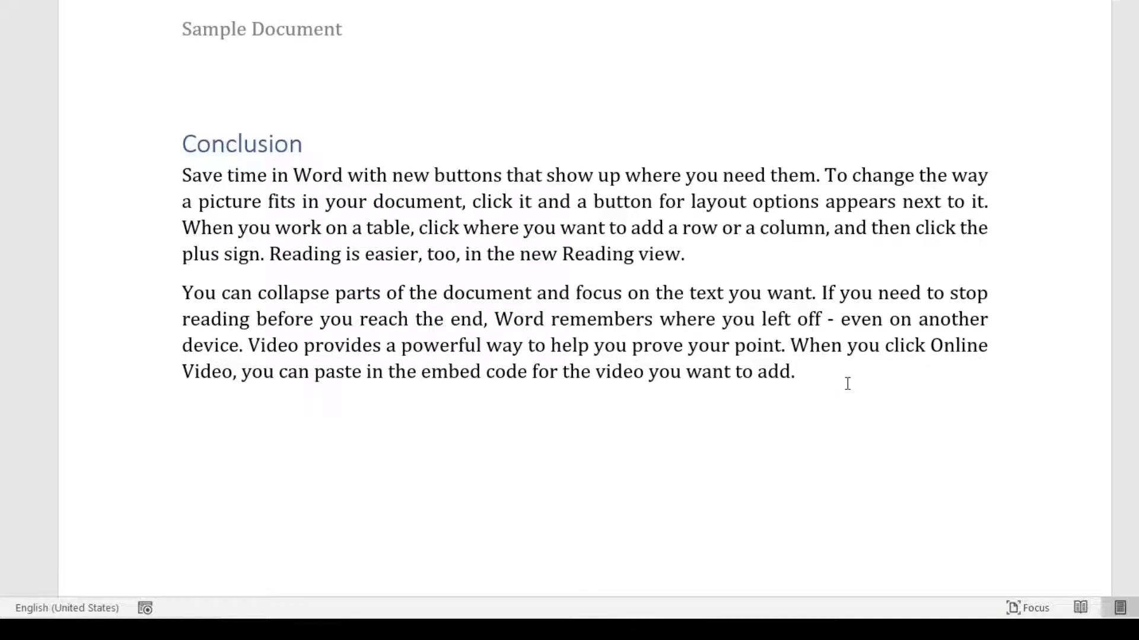
key("shift+F5")
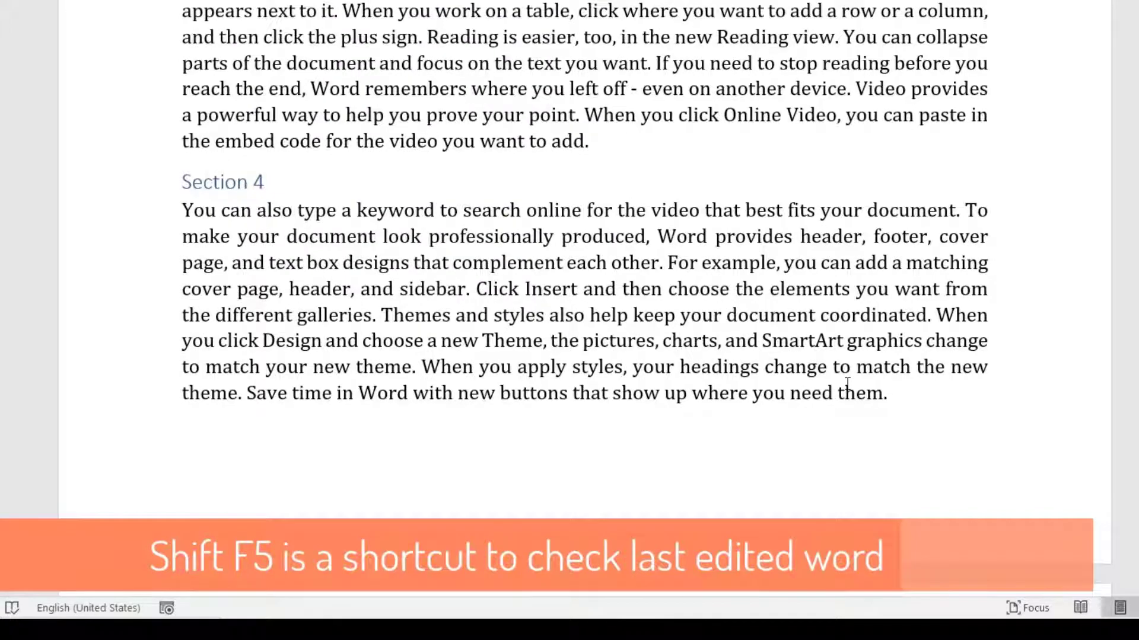
scroll(276, 185, "up", 10)
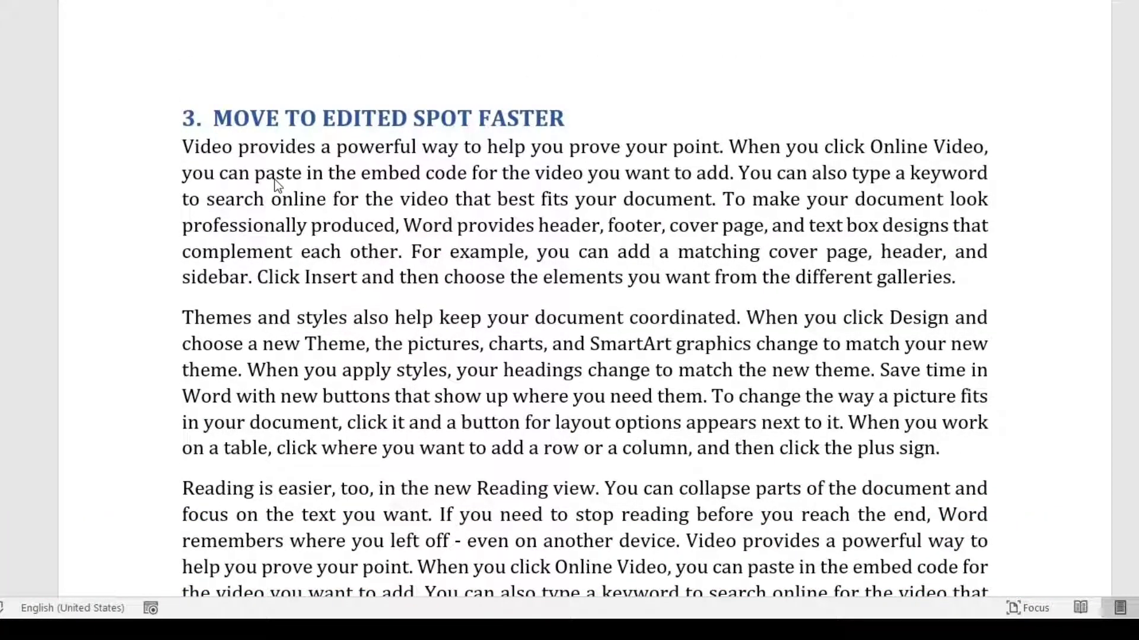
scroll(276, 185, "down", 12)
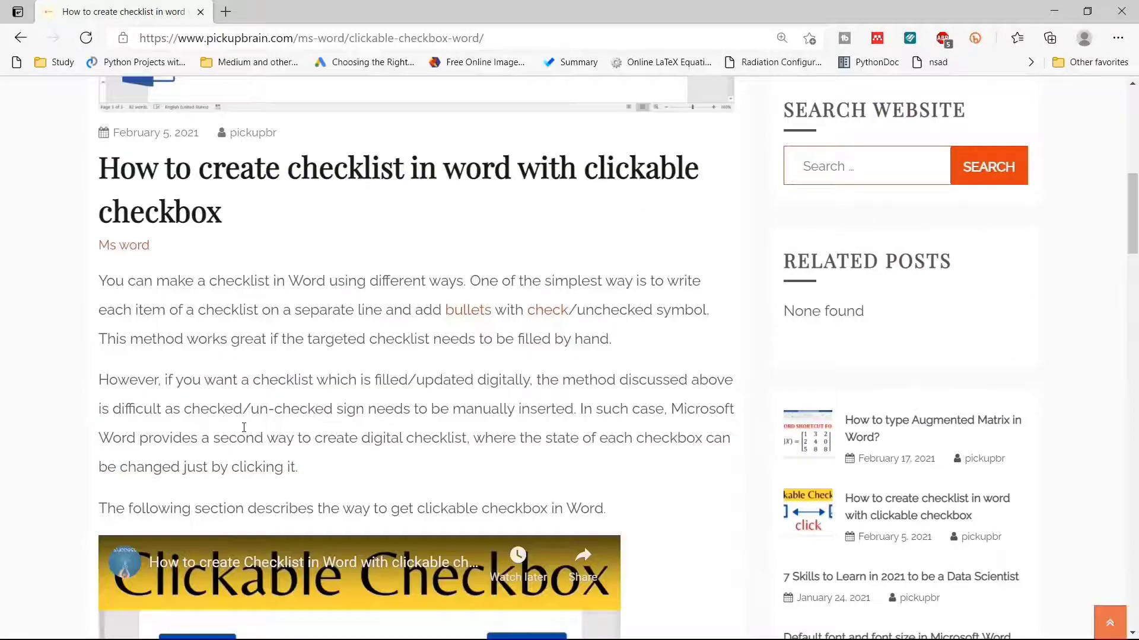
Step: Copy the Step 1 to Step 2 checkbox instructions from the web page and minimize Edge
scroll(243, 427, "down", 10)
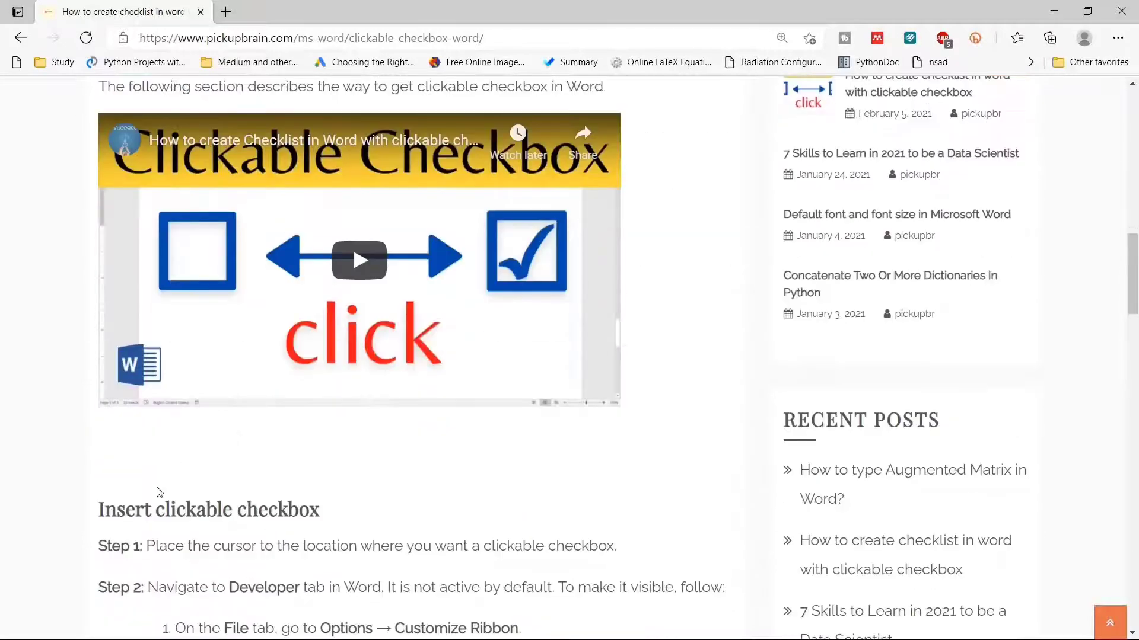
left_click_drag(96, 296, 308, 441)
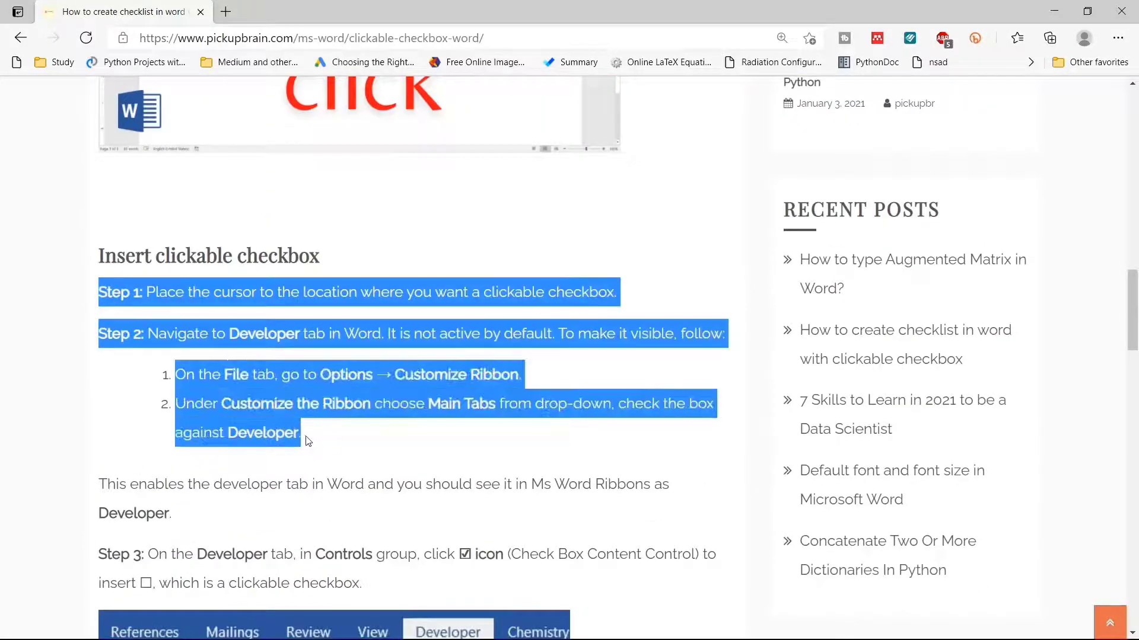
left_click(1054, 11)
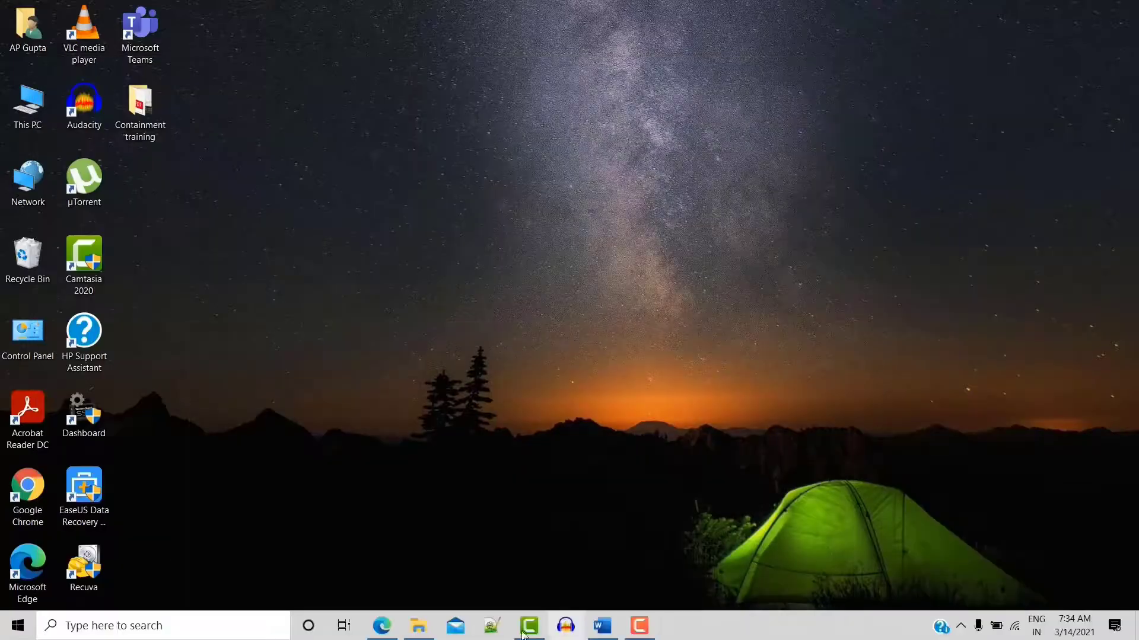
Step: Back in Word, strip the web formatting from the pasted Step 1 and Step 2 text with Ctrl+Space
left_click(602, 625)
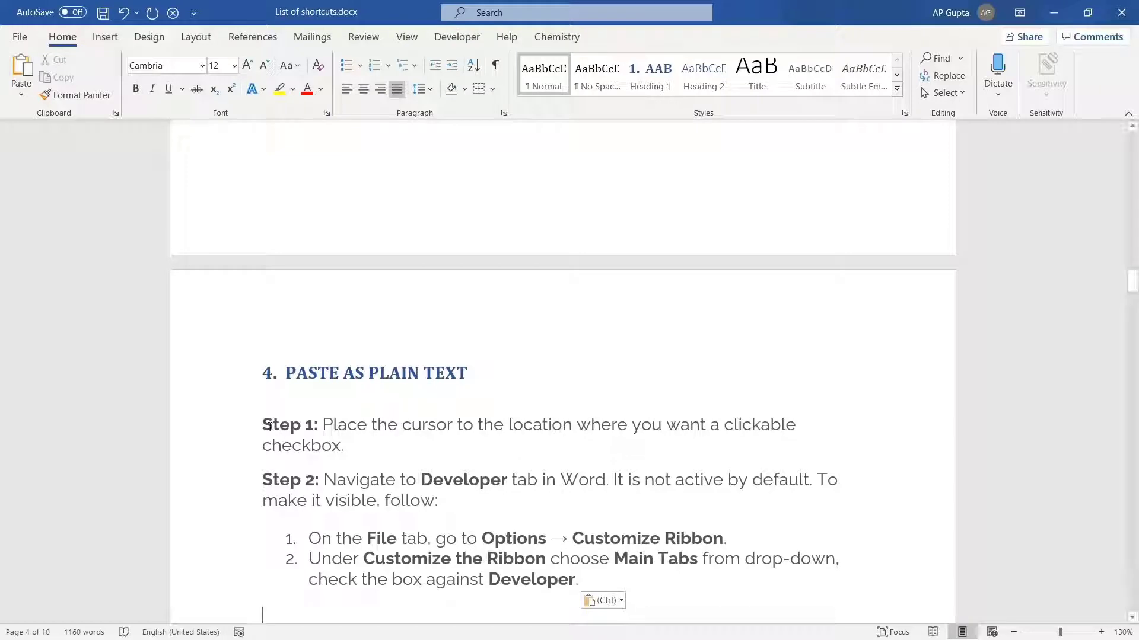
left_click_drag(267, 424, 587, 578)
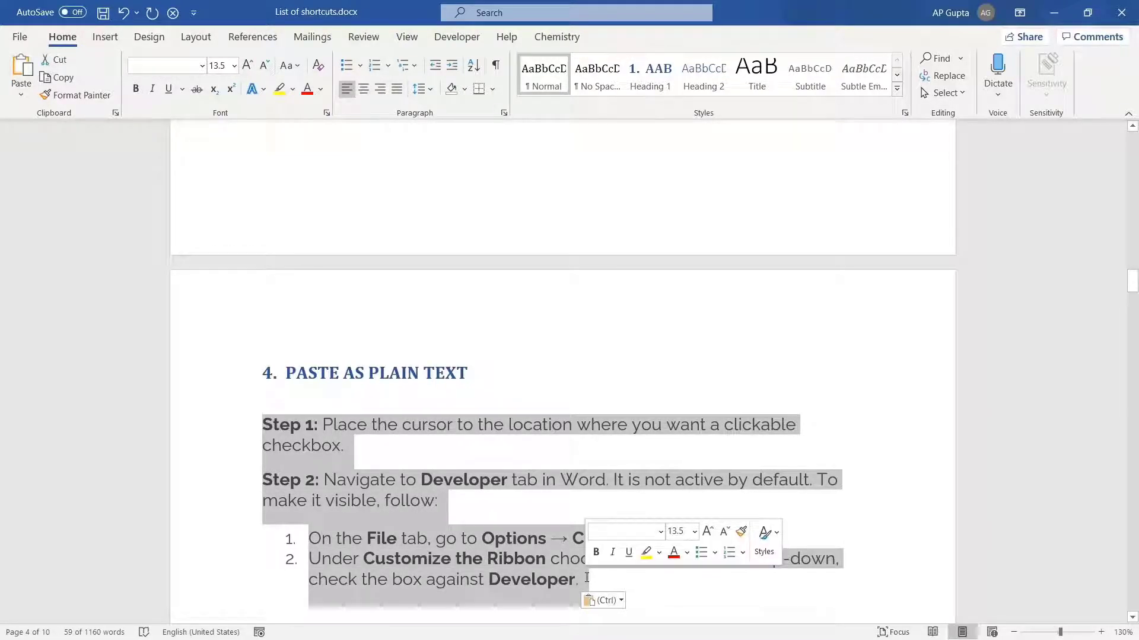
key("ctrl+space")
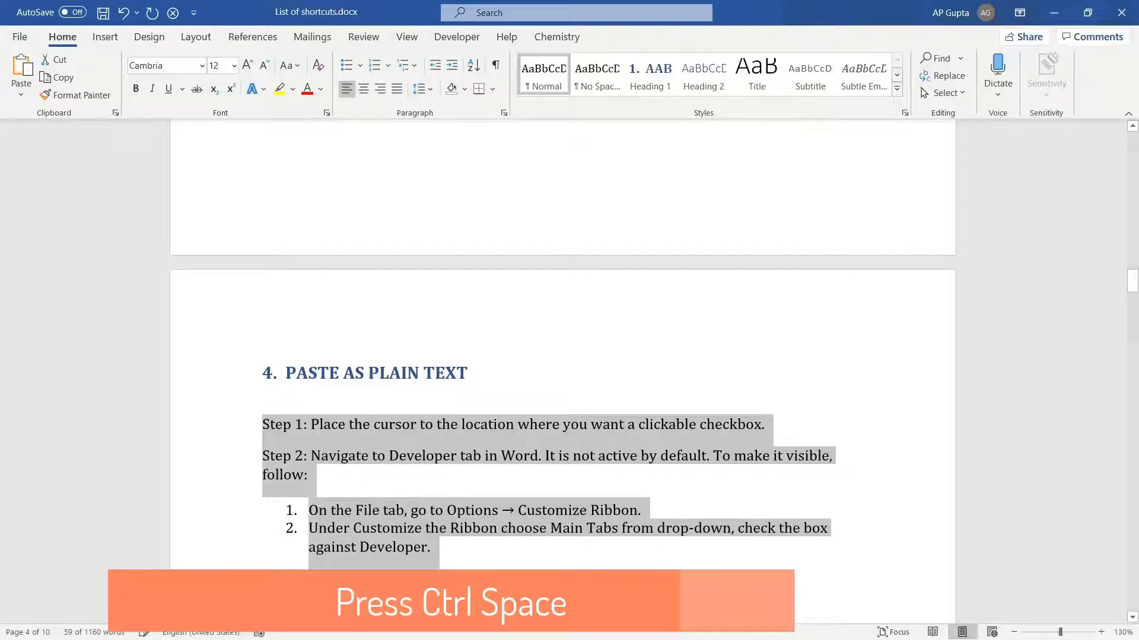
left_click(454, 558)
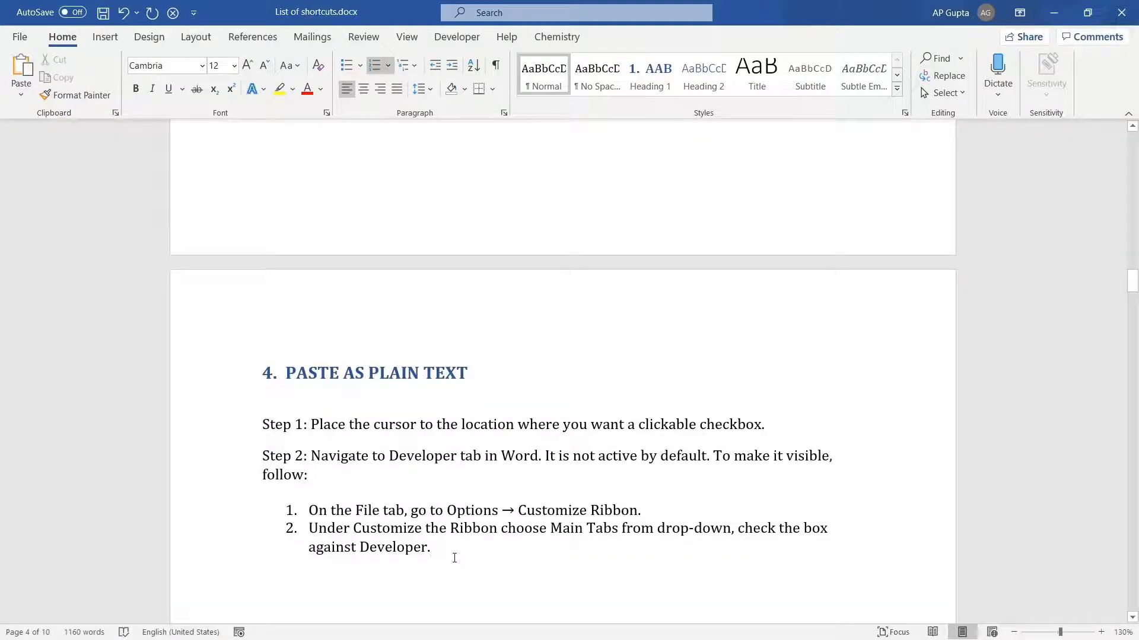
scroll(454, 558, "down", 3)
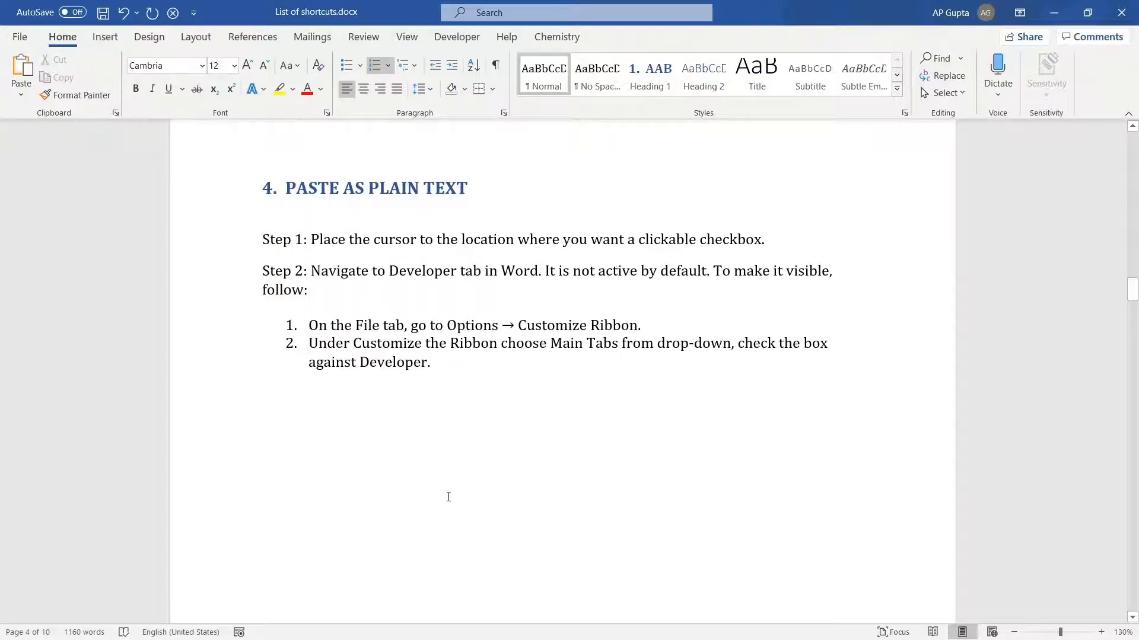
scroll(449, 497, "down", 6)
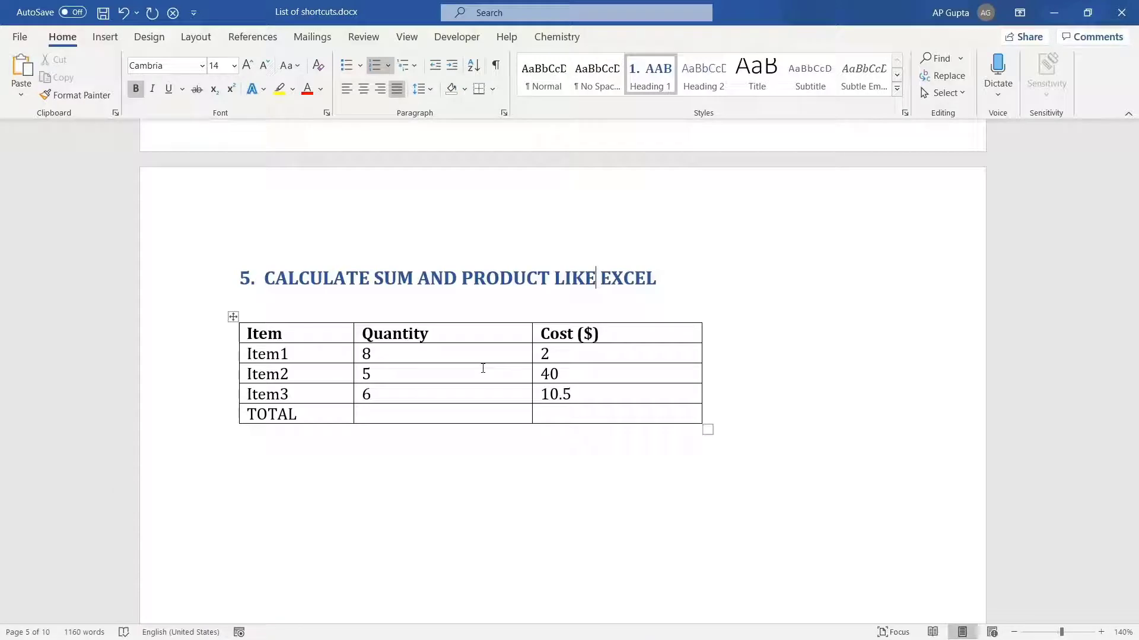
Step: Insert a =SUM(ABOVE) formula in the TOTAL Quantity cell, giving 19
left_click_drag(359, 354, 368, 400)
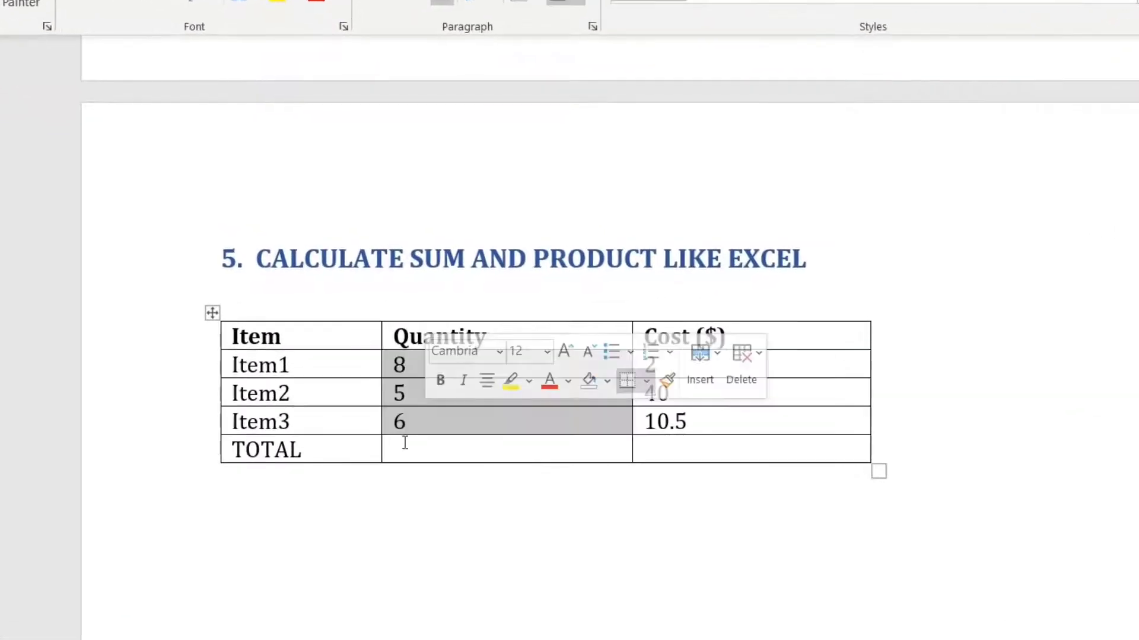
left_click(403, 450)
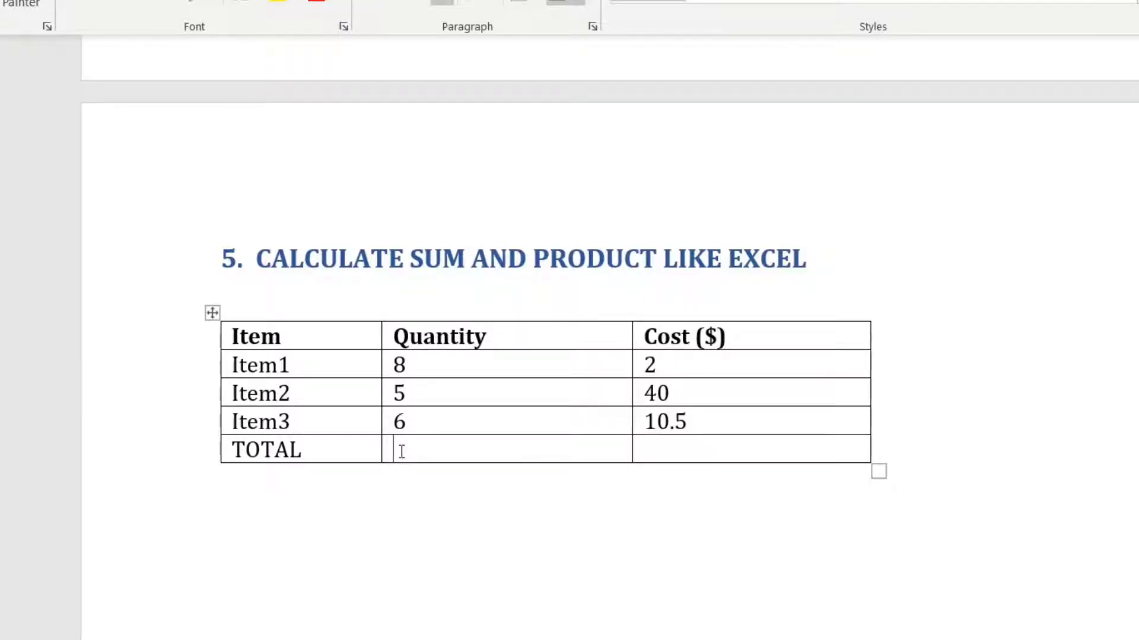
left_click(846, 0)
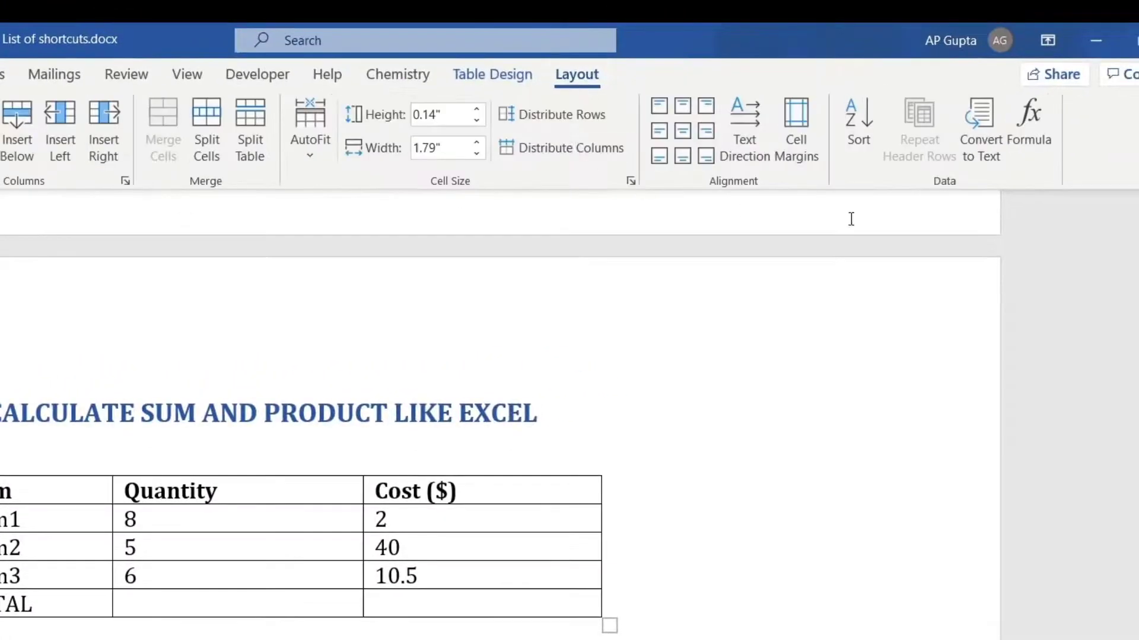
left_click(1041, 136)
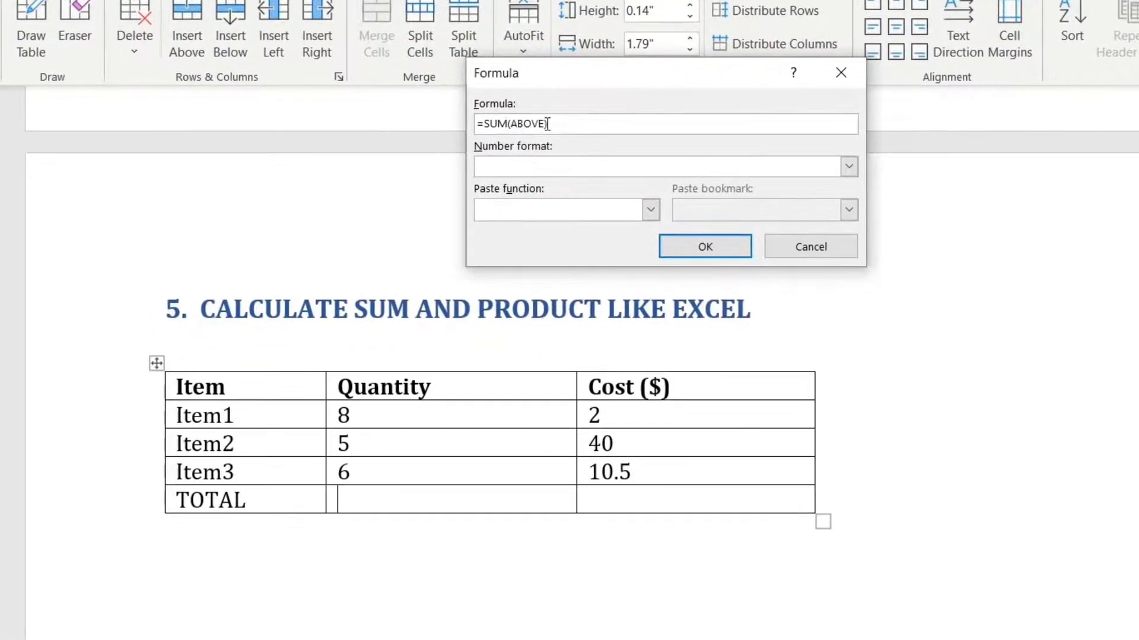
left_click_drag(272, 227, 291, 230)
mouse_move(505, 126)
left_mouse_down()
mouse_move(543, 123)
mouse_move(511, 122)
left_mouse_up()
key("End")
left_click(697, 247)
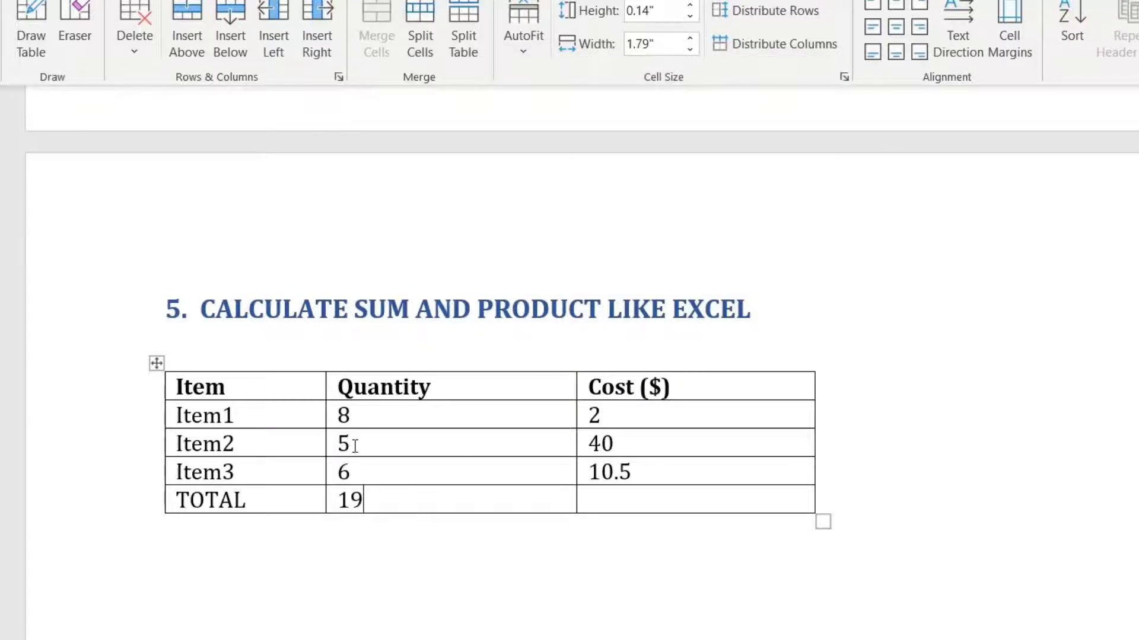
Step: Place the insertion point in the empty TOTAL Cost cell below the 2, 40 and 10.5 costs
left_click_drag(356, 419, 368, 473)
left_click(364, 498)
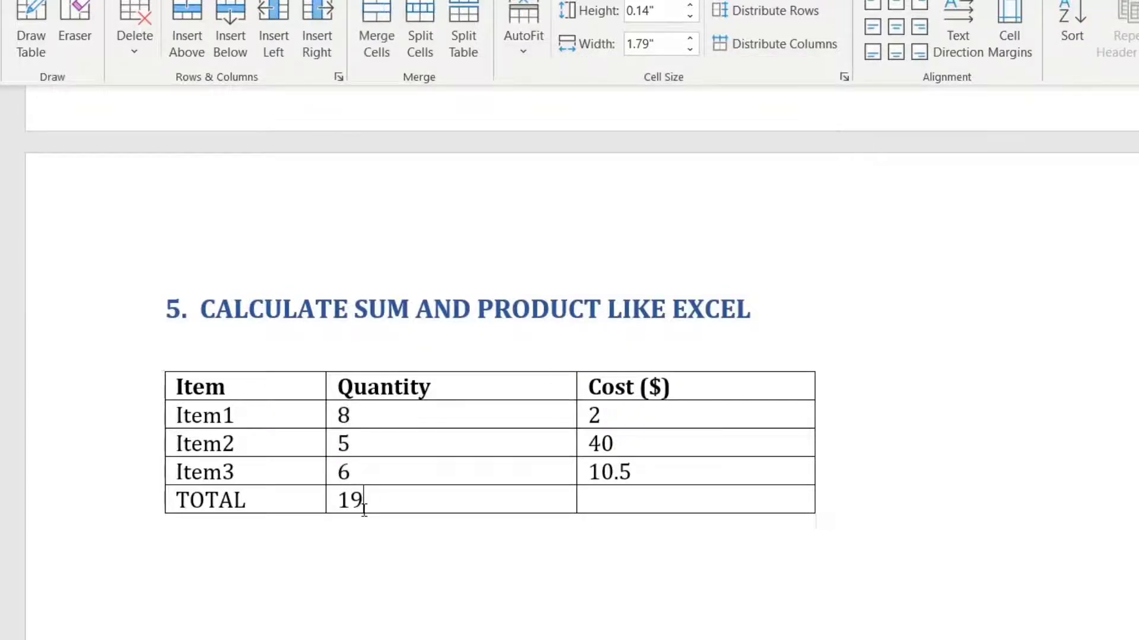
left_click(652, 504)
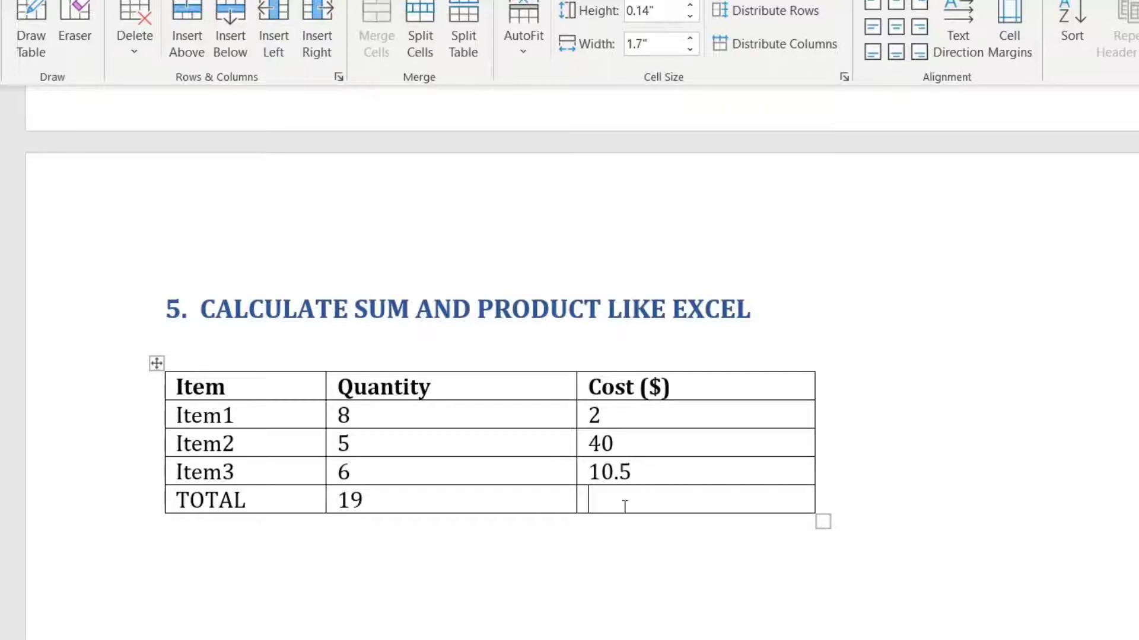
left_click_drag(579, 472, 600, 480)
left_click(617, 443)
left_click(602, 506)
left_click_drag(595, 412, 643, 468)
left_click(671, 478)
left_click(595, 502)
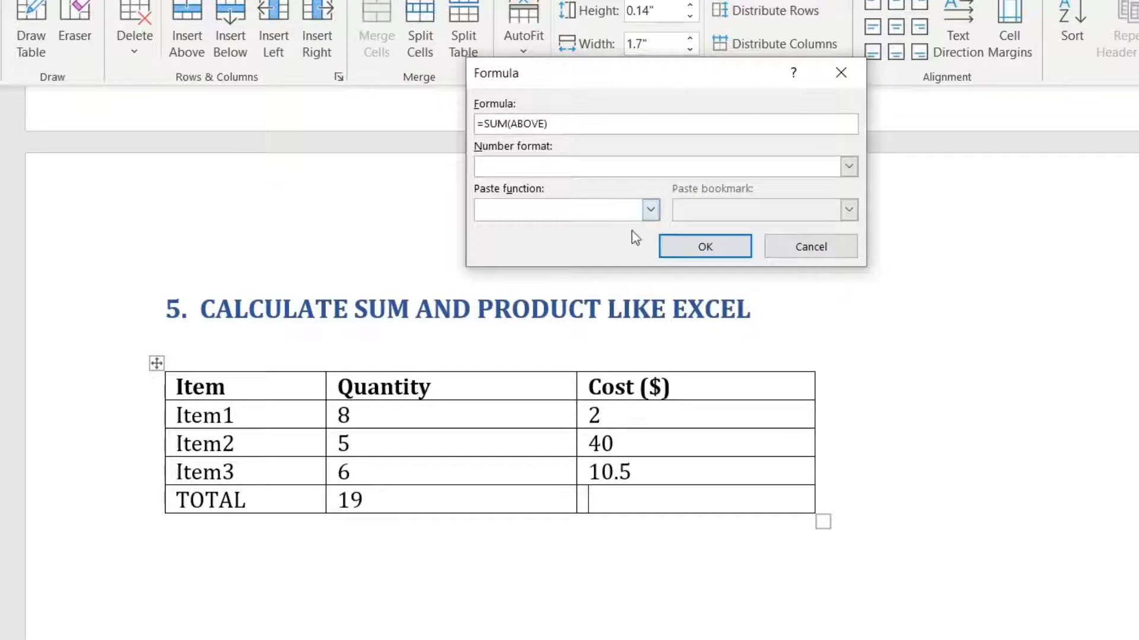
Step: Browse the Formula dialog's function list and erase the SUM formula for the Cost total
left_click(650, 210)
scroll(571, 254, "down", 1)
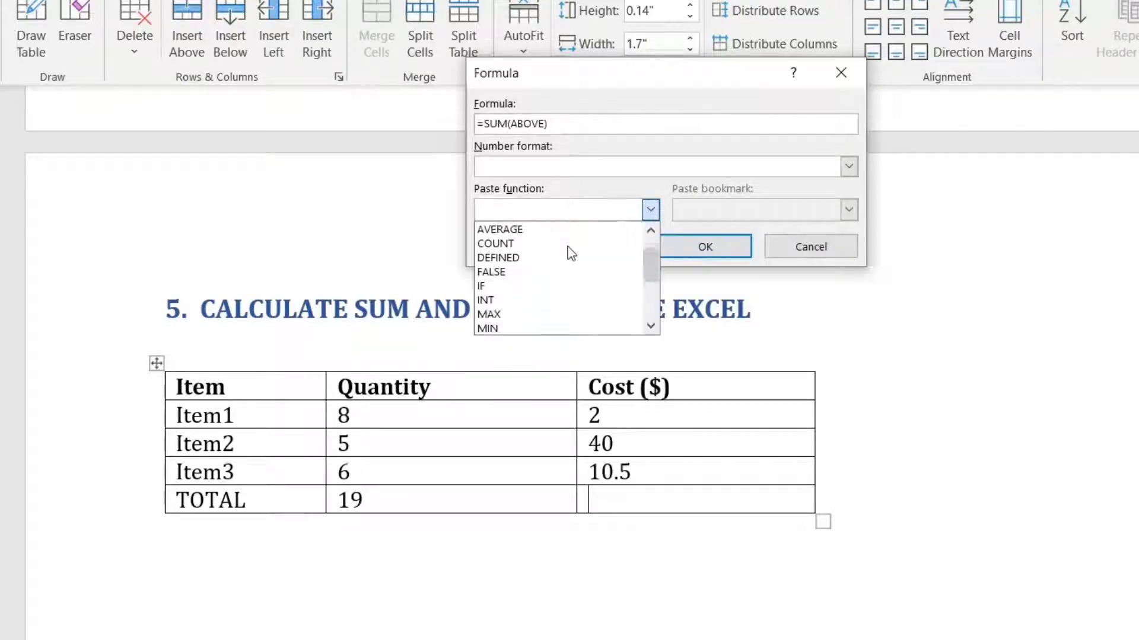
scroll(571, 249, "down", 3)
scroll(506, 247, "up", 4)
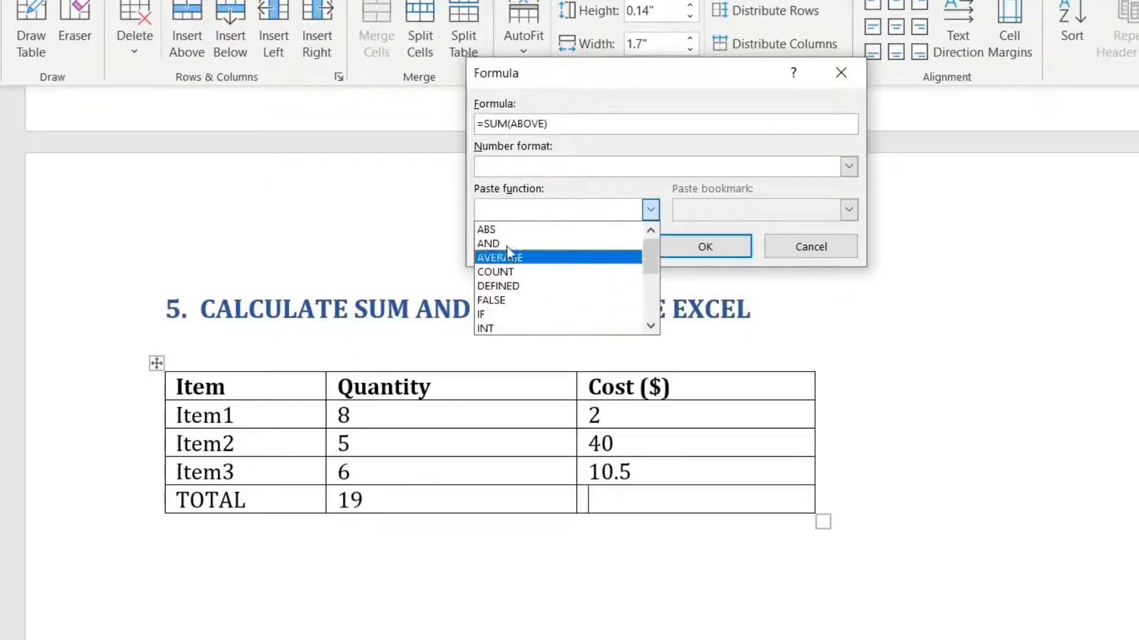
scroll(525, 237, "down", 3)
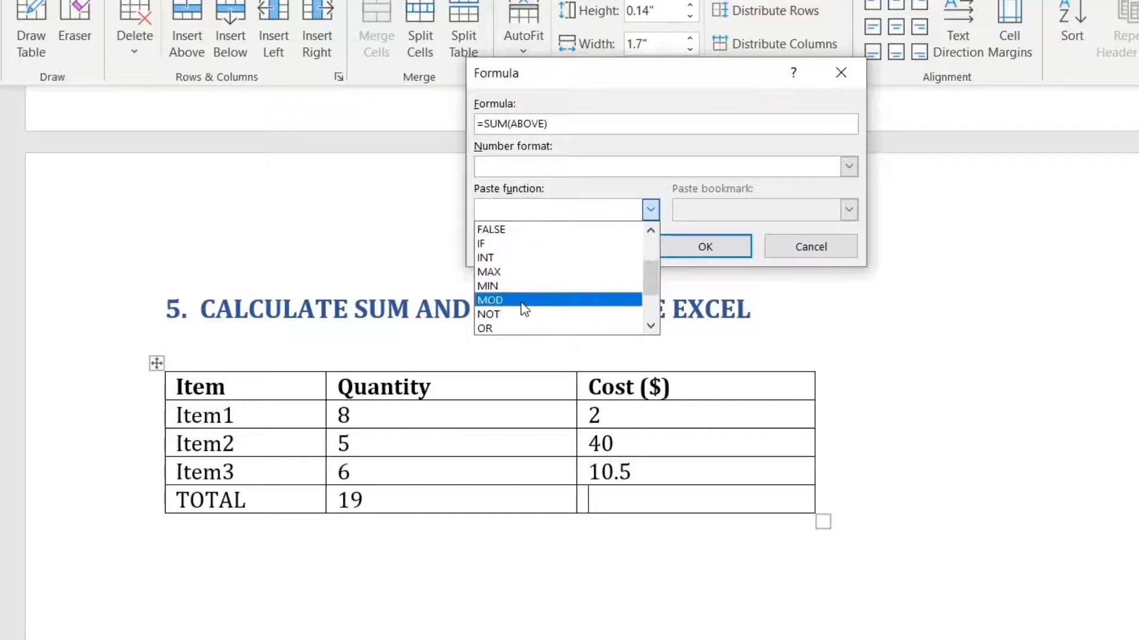
scroll(525, 285, "up", 3)
left_click(520, 300)
key("BackSpace")
key("BackSpace")
key("BackSpace")
key("BackSpace")
key("BackSpace")
key("BackSpace")
key("BackSpace")
key("BackSpace")
key("BackSpace")
key("BackSpace")
key("BackSpace")
key("BackSpace")
key("BackSpace")
key("BackSpace")
key("BackSpace")
key("BackSpace")
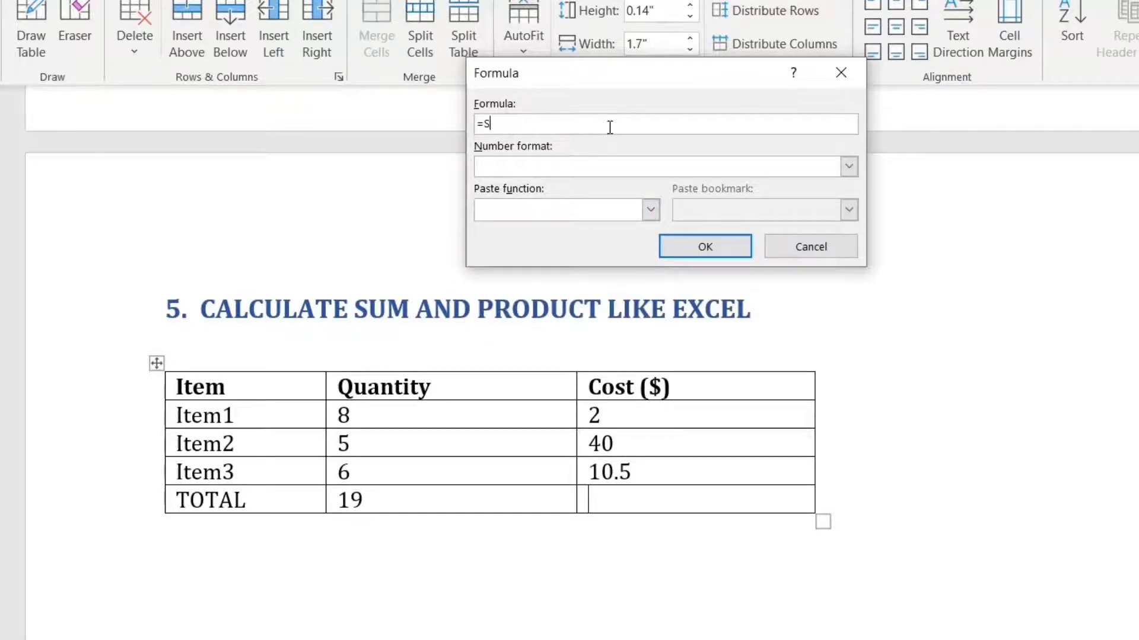
key("BackSpace")
Step: Enter =PRODUCT(ABOVE) for the TOTAL Cost cell, giving 840, then select Item1's quantity 8
left_click(650, 210)
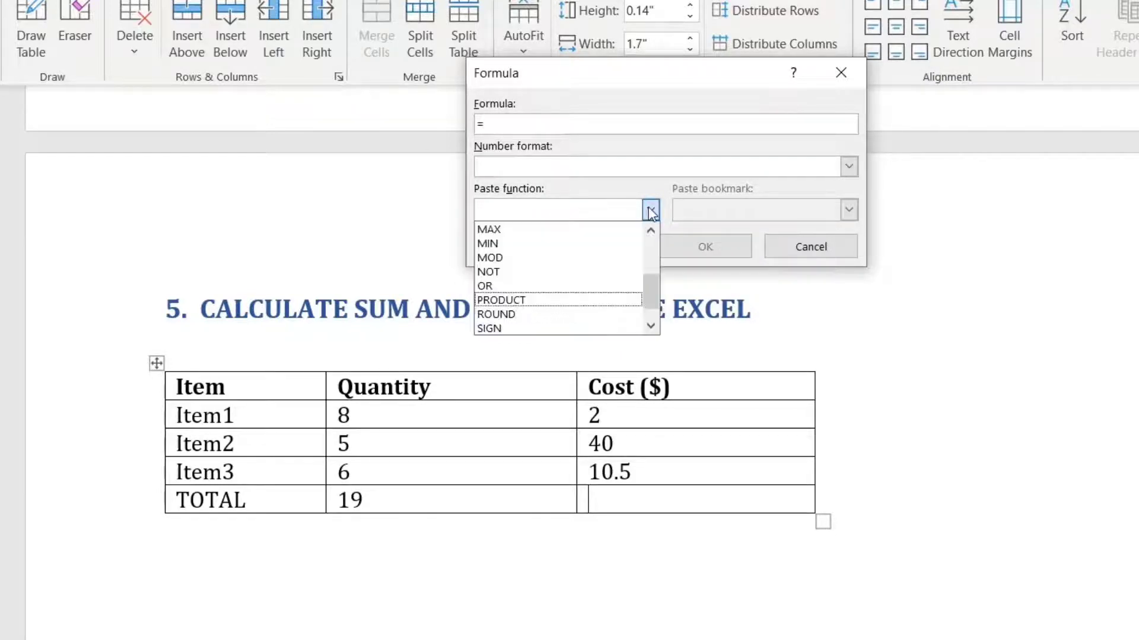
left_click(501, 299)
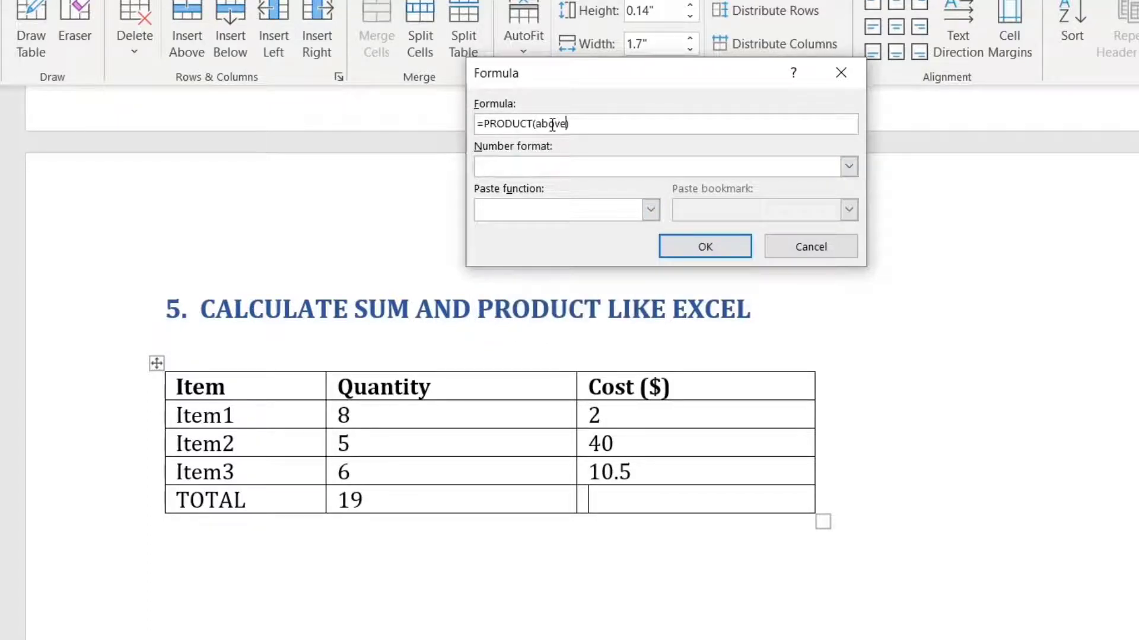
key("BackSpace")
key("BackSpace")
key("BackSpace")
key("BackSpace")
type("ABOVE")
left_click(688, 247)
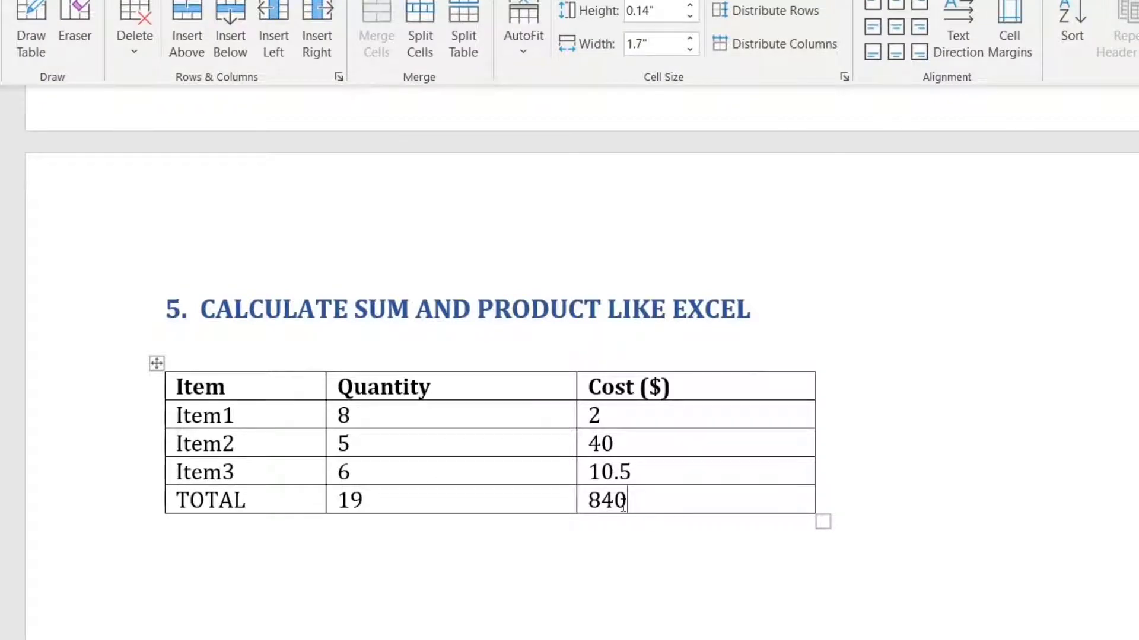
double_click(350, 414)
Step: Change Item1's value to 1 and update the table's total fields to 12 and 420
type("1")
left_click(370, 502)
left_click_drag(341, 500, 369, 499)
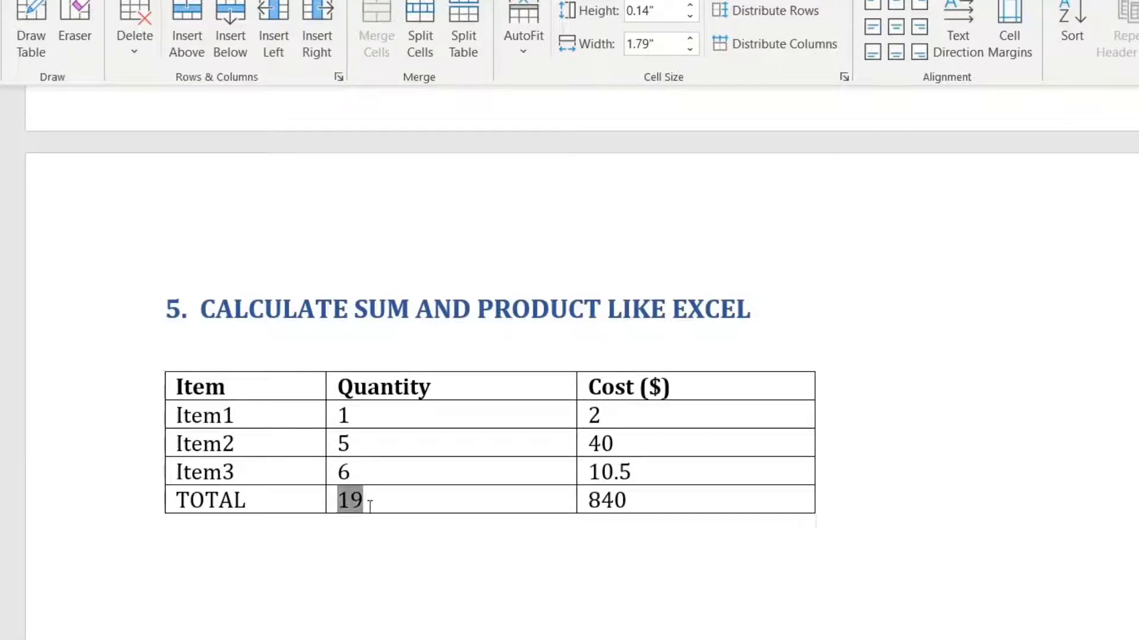
right_click(352, 499)
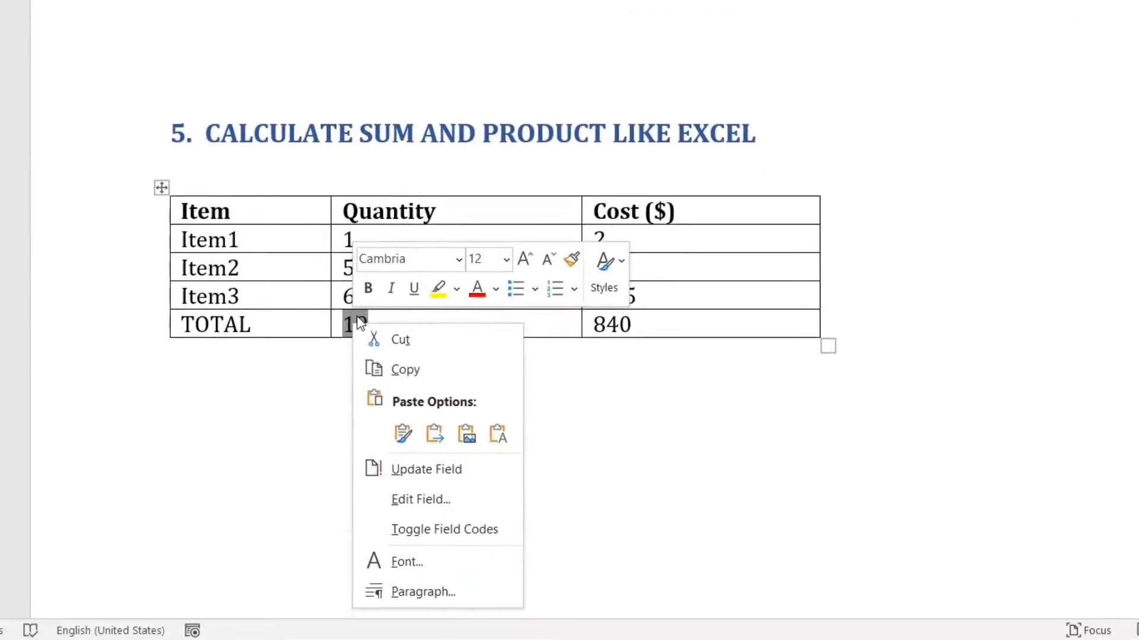
left_click(412, 475)
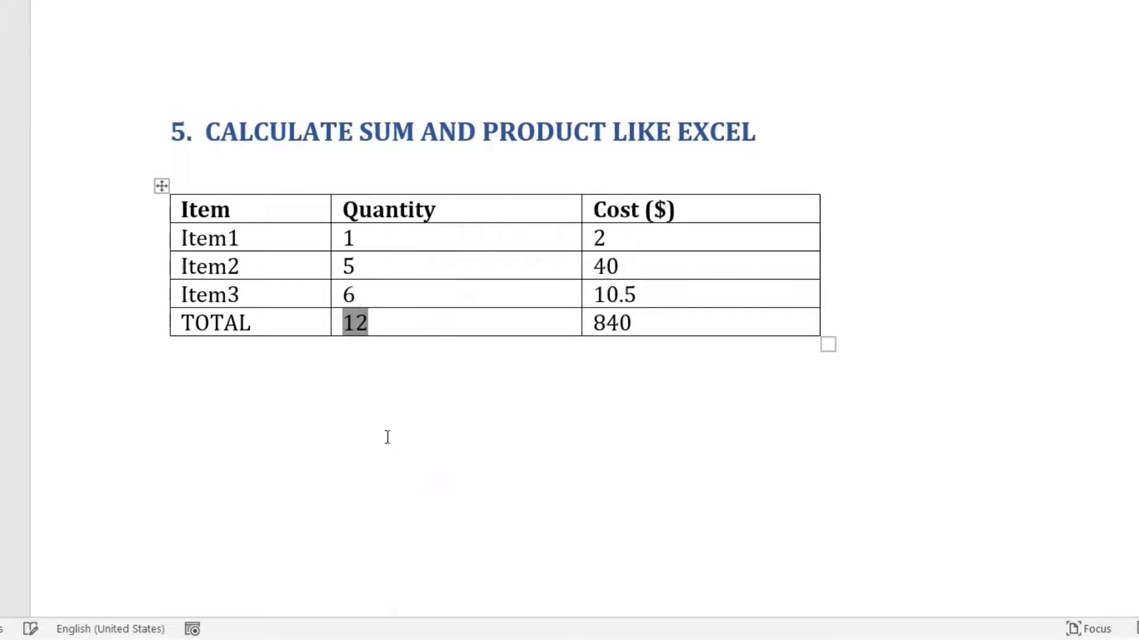
left_click(219, 253)
left_click(612, 322)
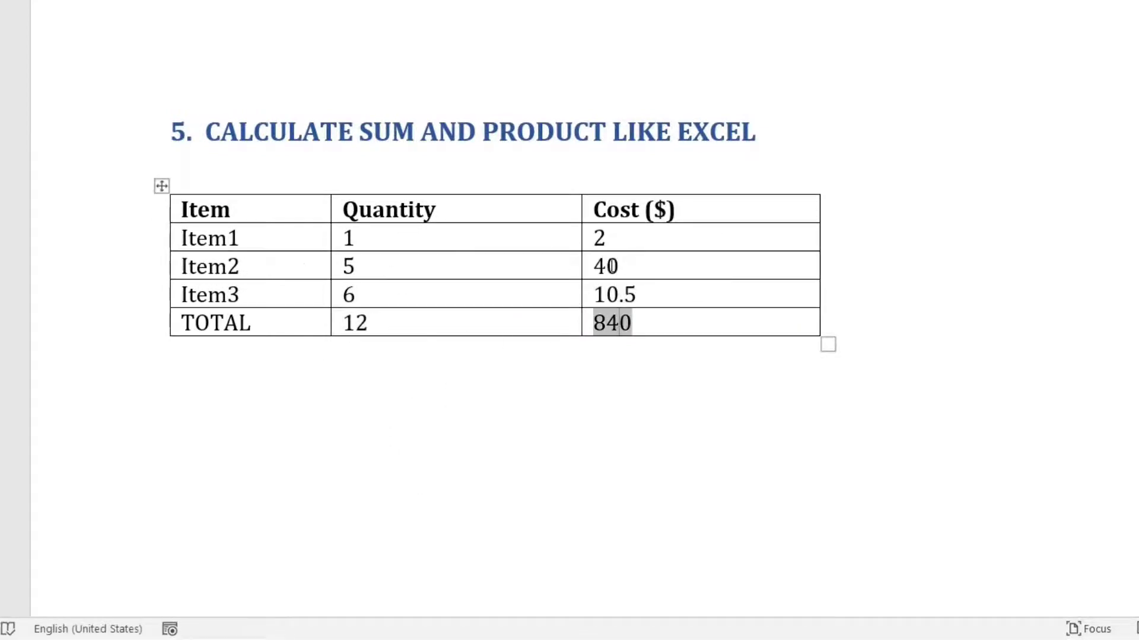
left_click(161, 186)
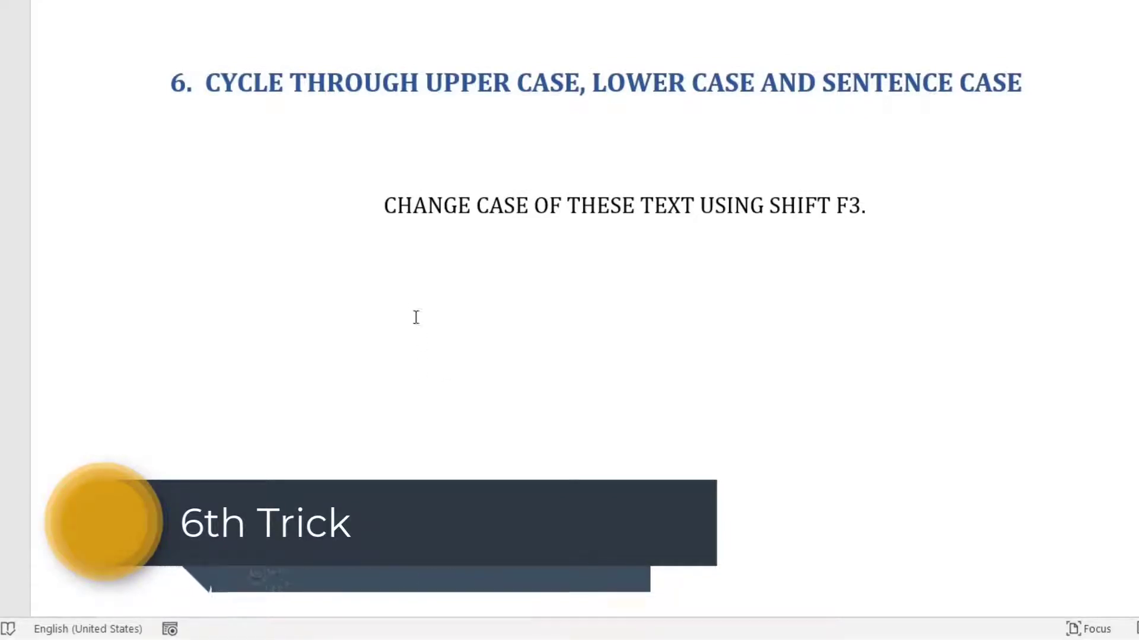
Step: Cycle the section 6 sentence through lower case and sentence case back to all capitals with Shift+F3
left_click_drag(387, 208, 852, 278)
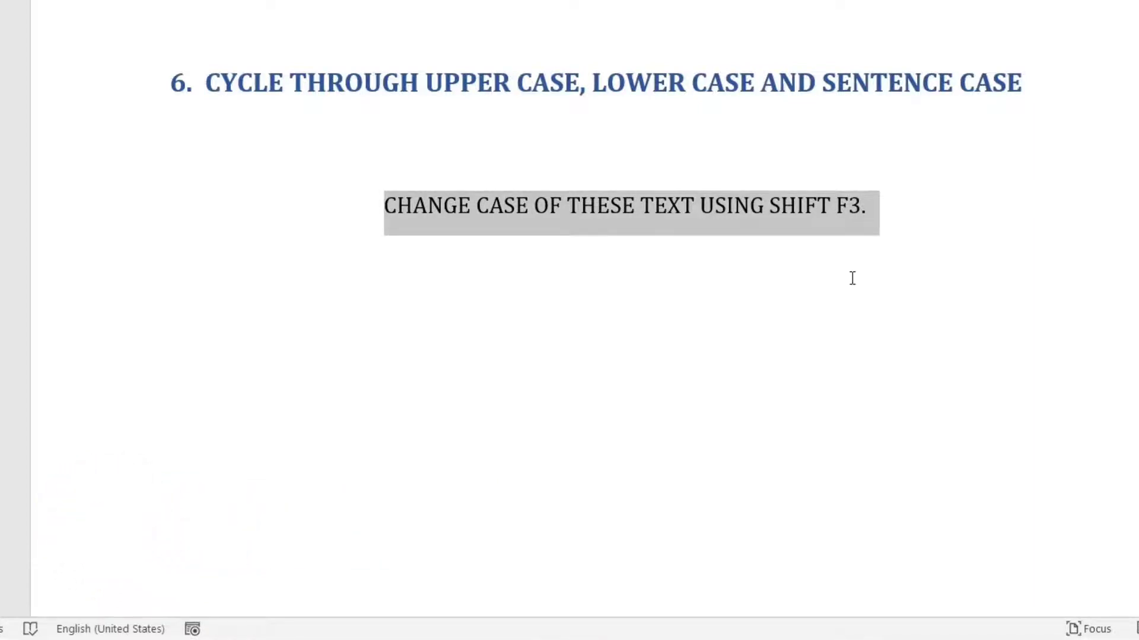
key("shift+F3")
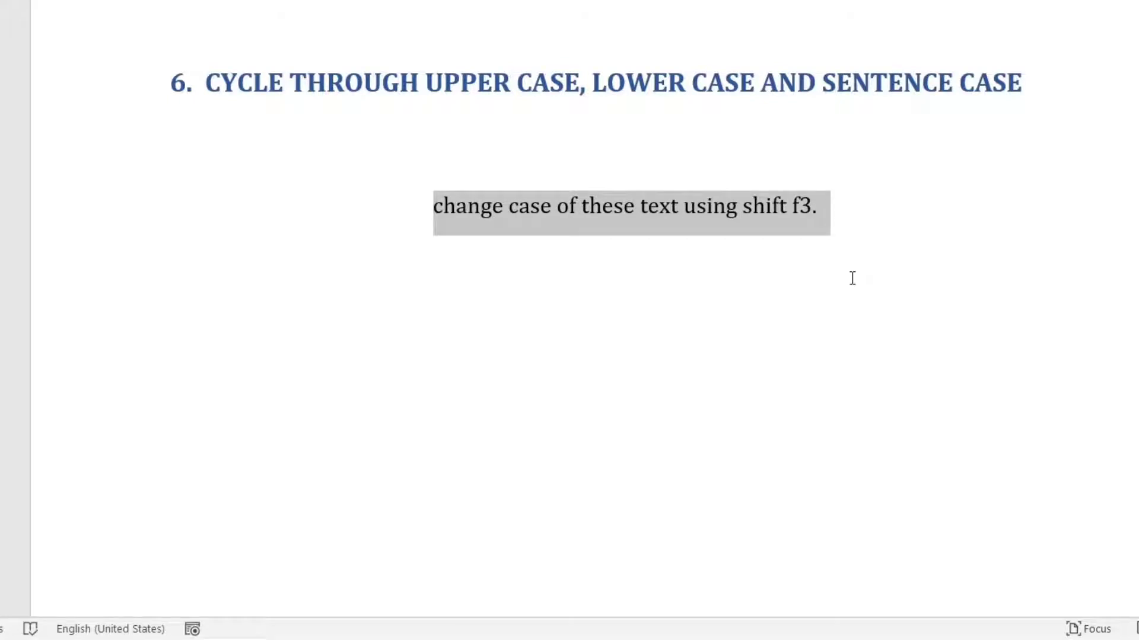
key("shift+F3")
key("shift+F3")
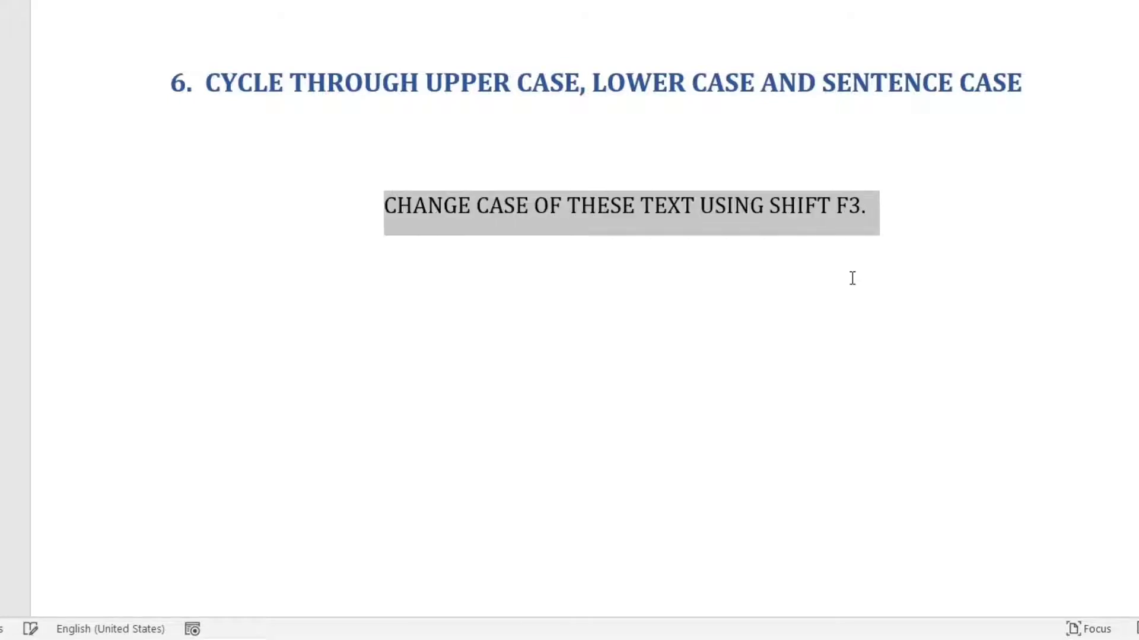
key("shift+F3")
key("shift+F3")
key("shift+F3")
left_click(734, 378)
Step: Below heading 7, add a line with COL1 and COL2 separated by a tab
scroll(734, 378, "down", 4)
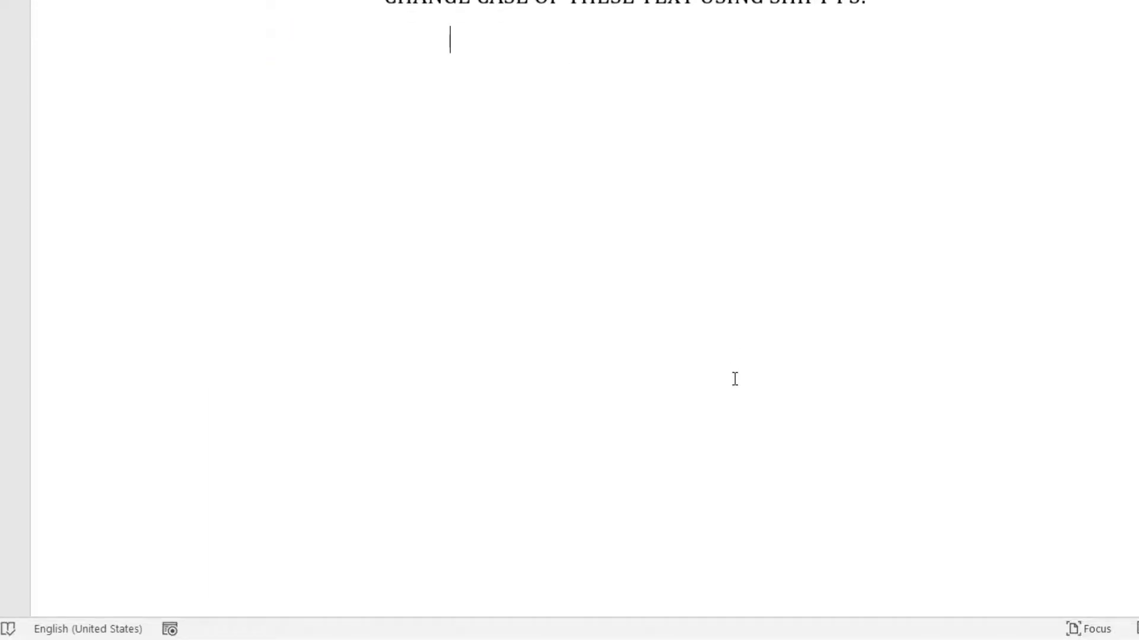
scroll(735, 379, "down", 10)
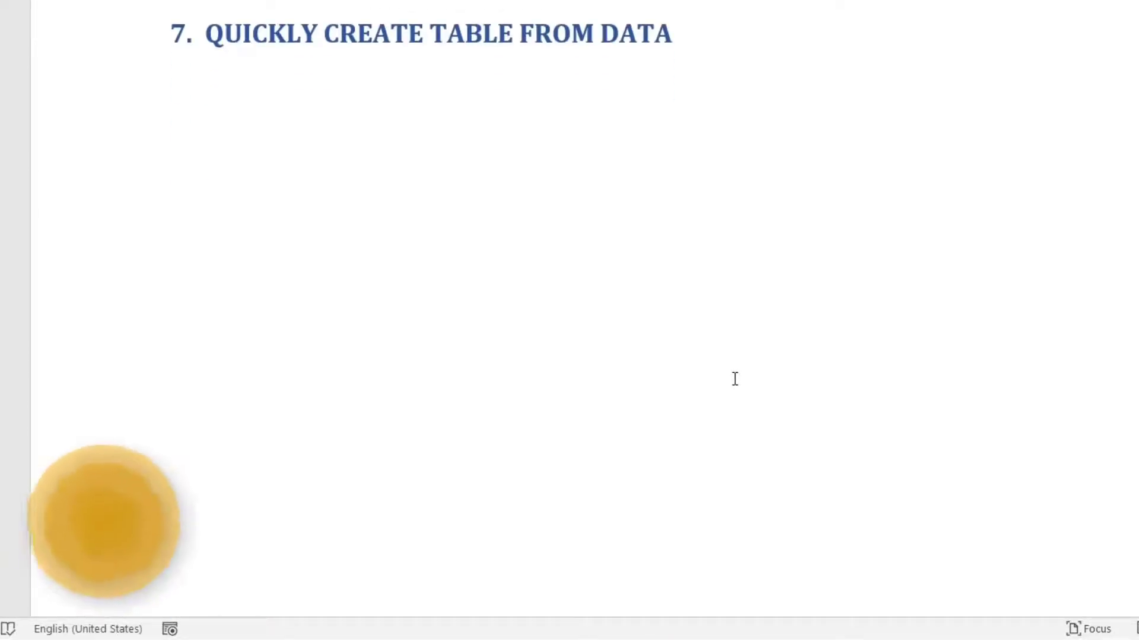
left_click(490, 279)
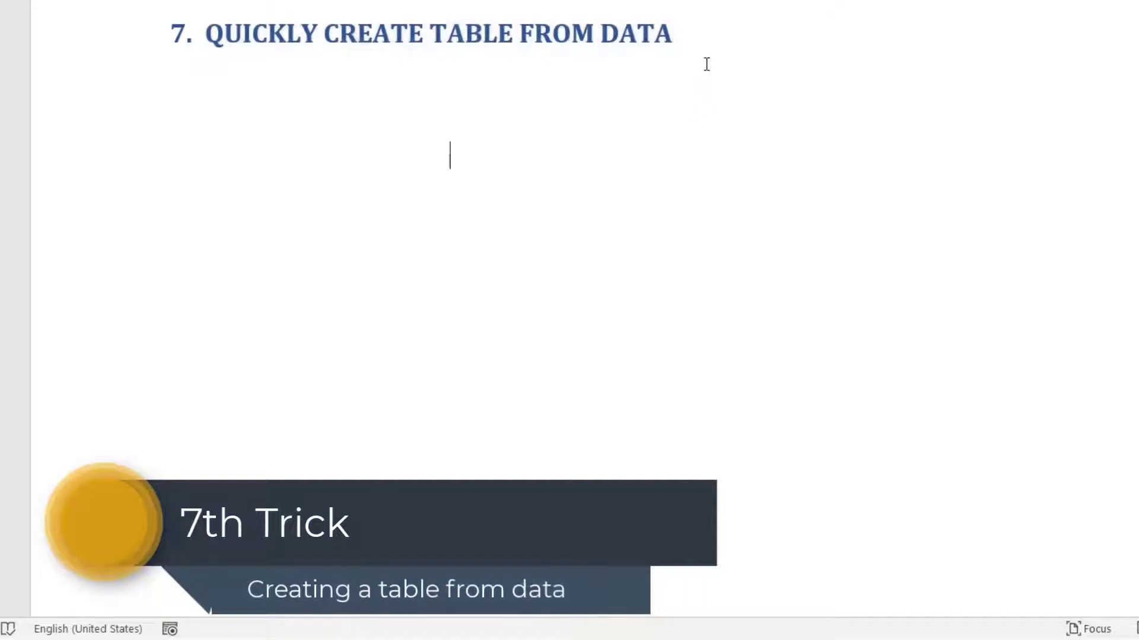
left_click(700, 50)
key("Return")
key("Return")
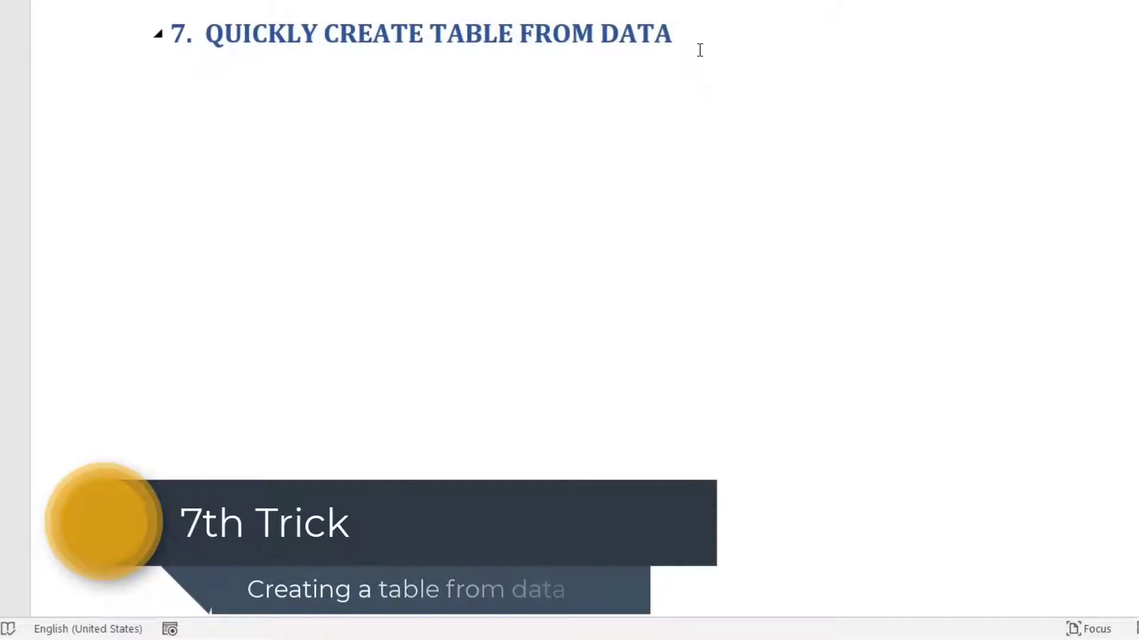
type("c")
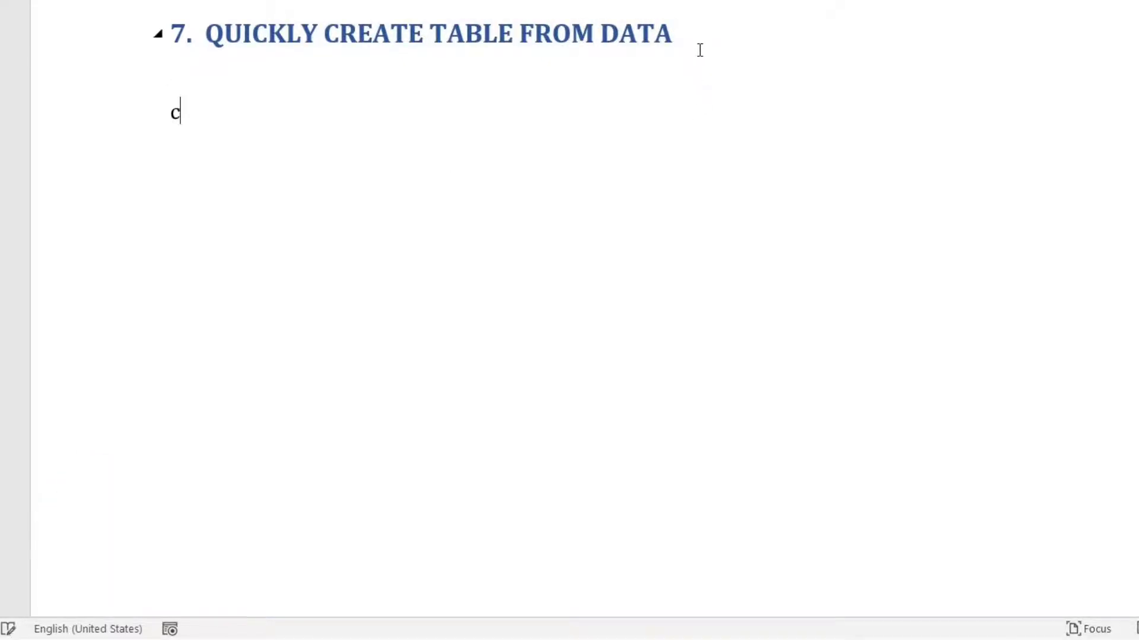
key("BackSpace")
type("COL1")
key("Tab")
type("COL2")
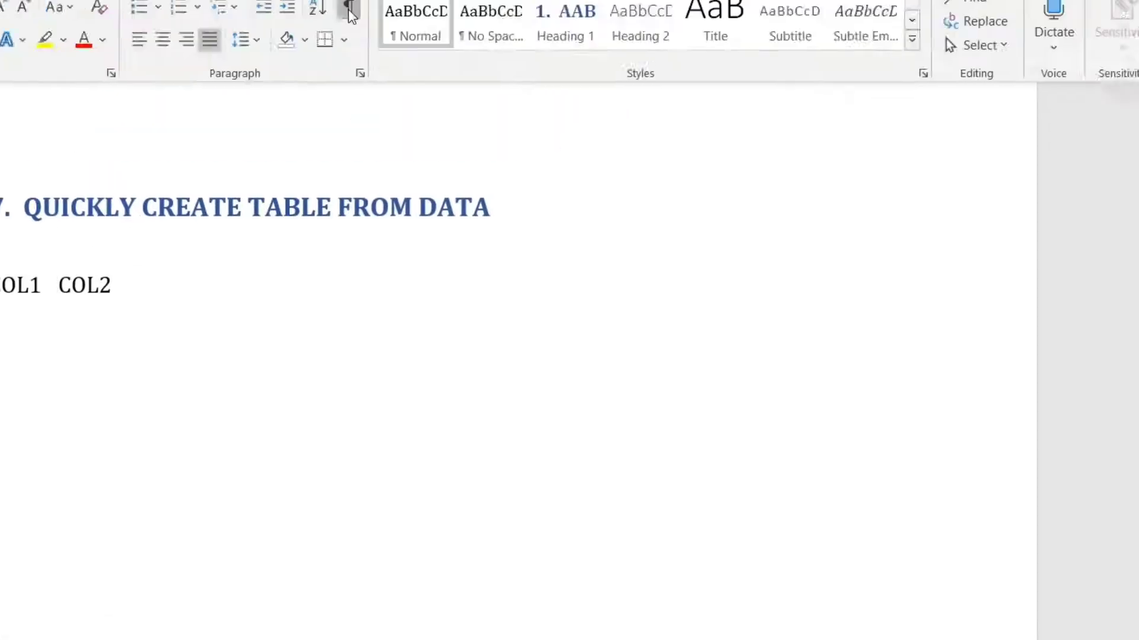
Step: Show formatting marks and add a third header, COL3, after a tab
left_click(234, 114)
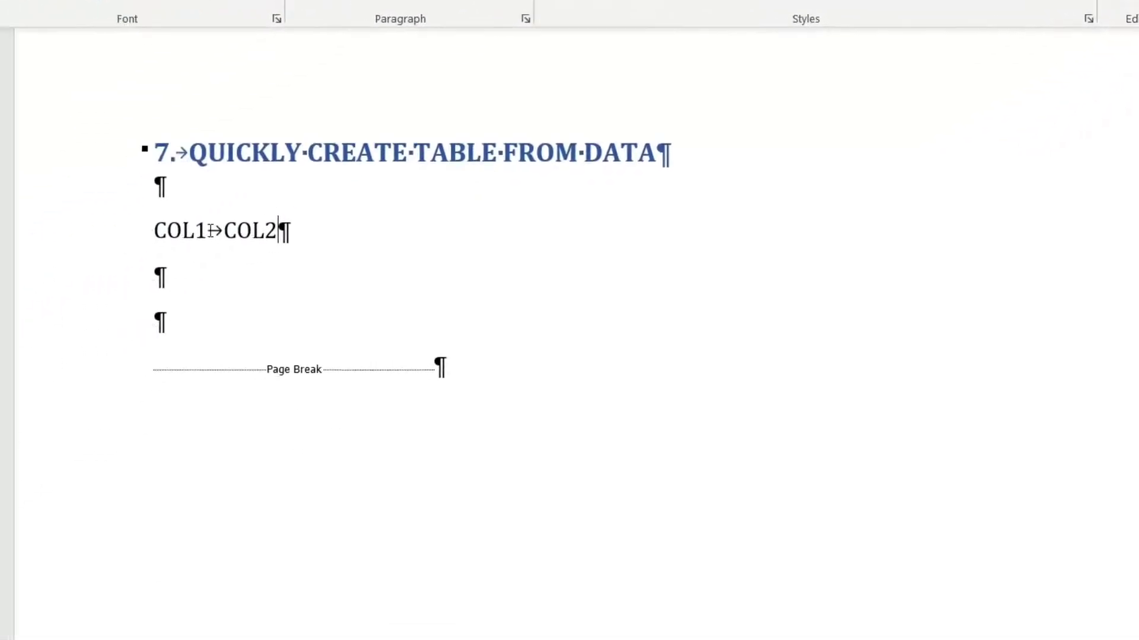
left_click_drag(212, 230, 222, 230)
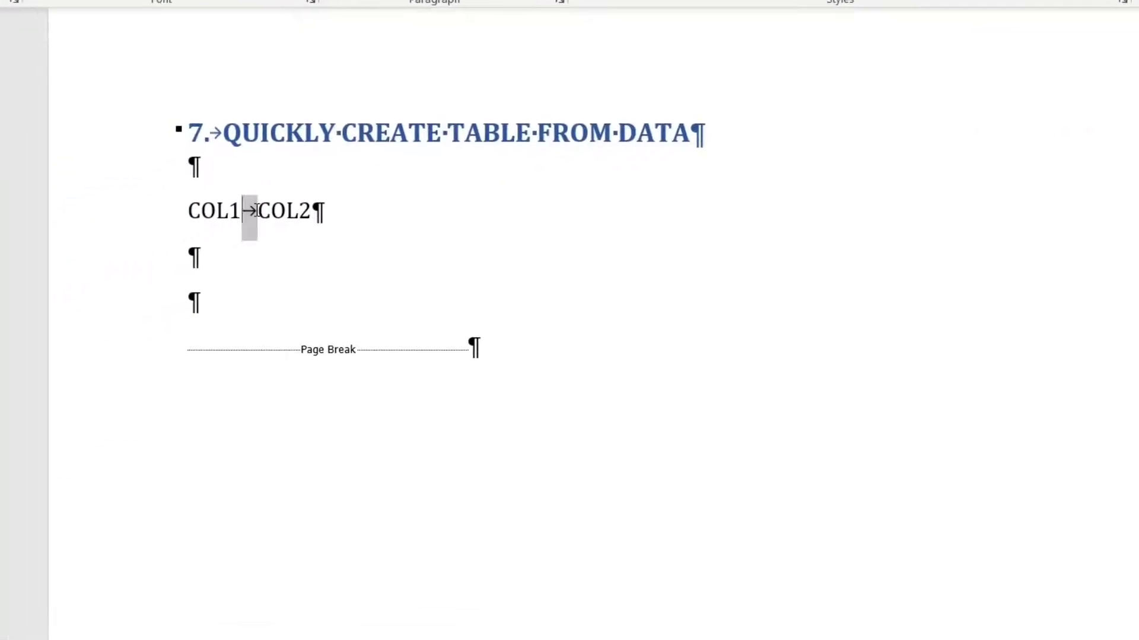
left_click(304, 220)
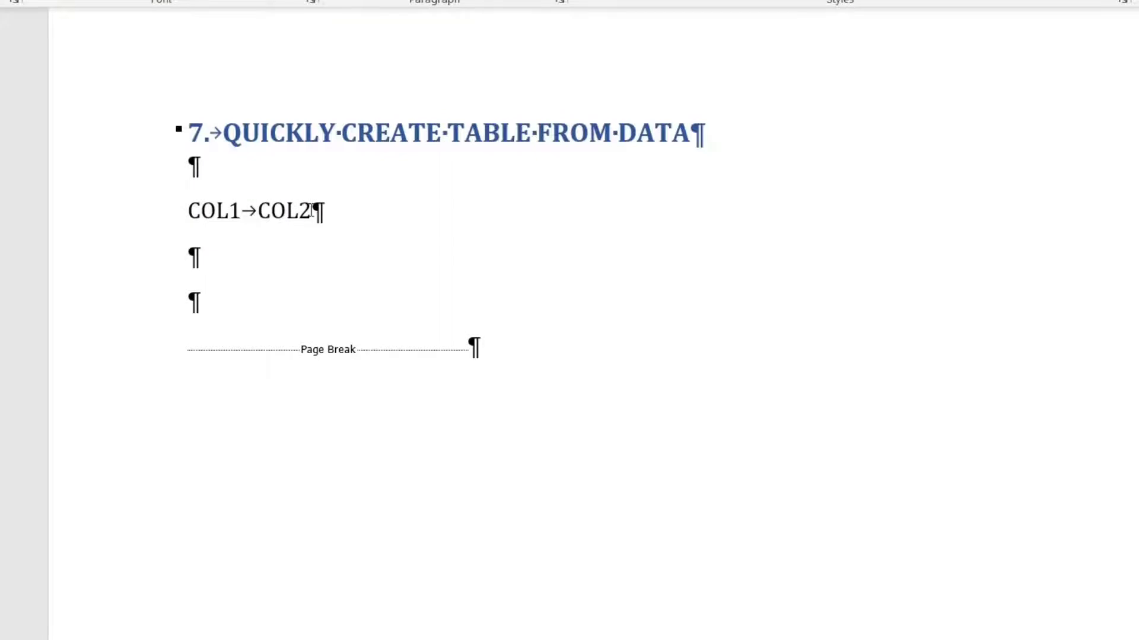
key("Tab")
type("COL3")
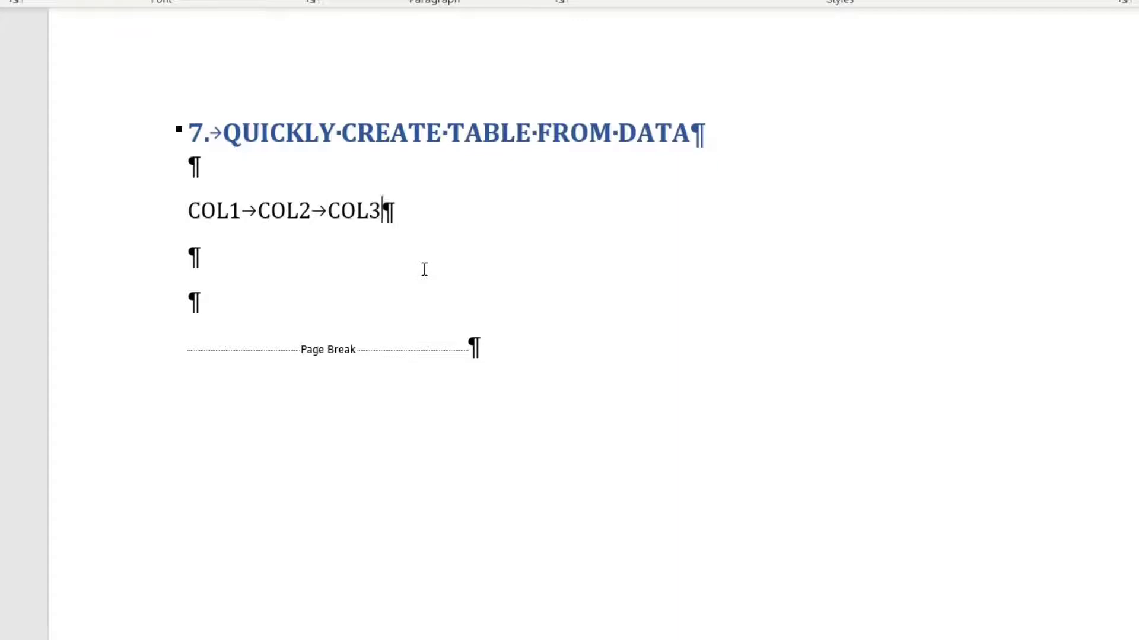
Step: Add a new line of three tab-separated ROW1 entries
key("Return")
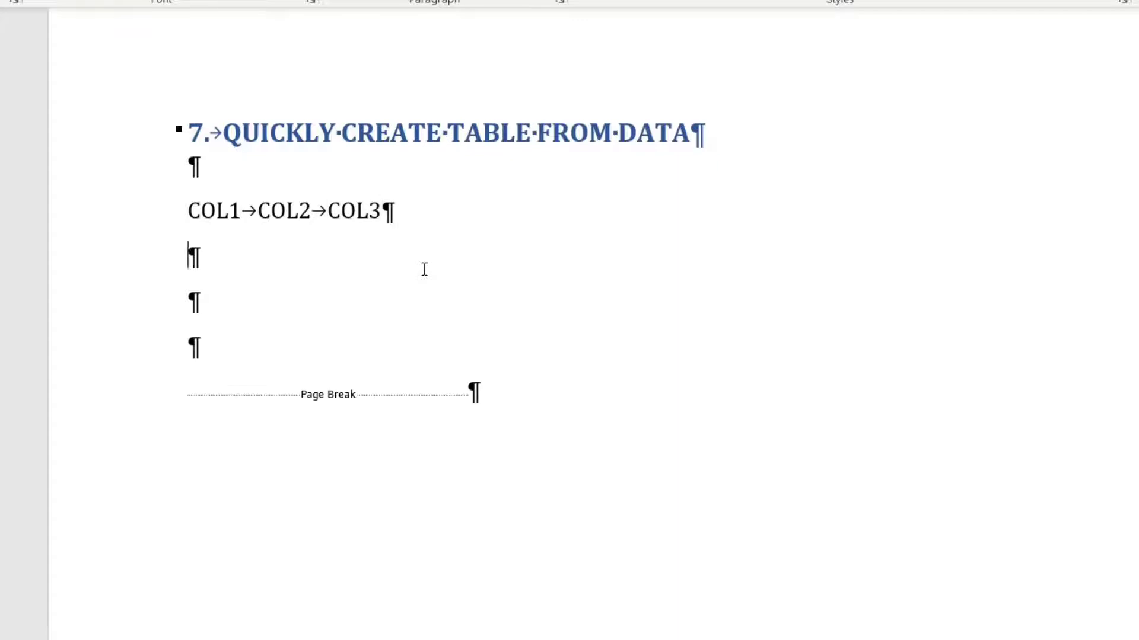
type("ROW1")
key("Tab")
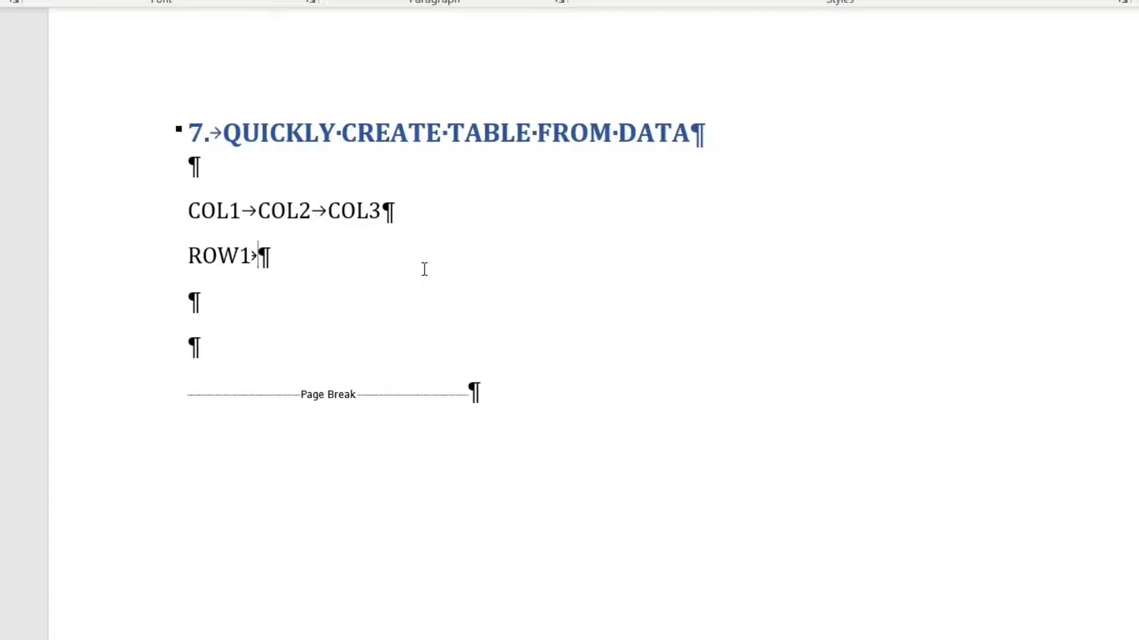
type("ROW1")
key("Tab")
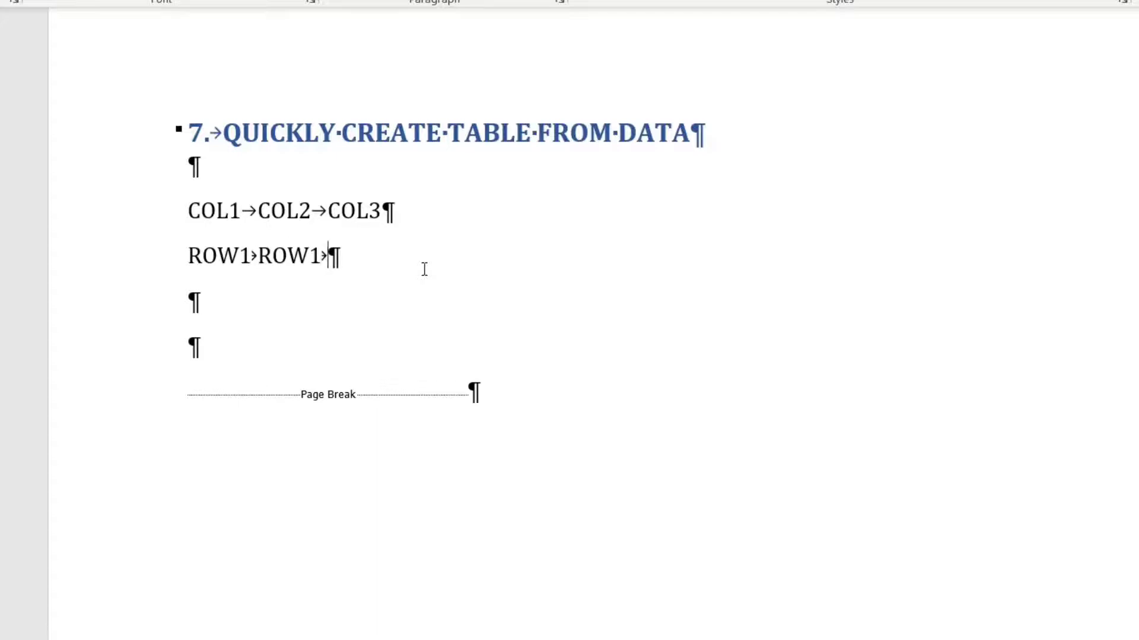
type("ROW1")
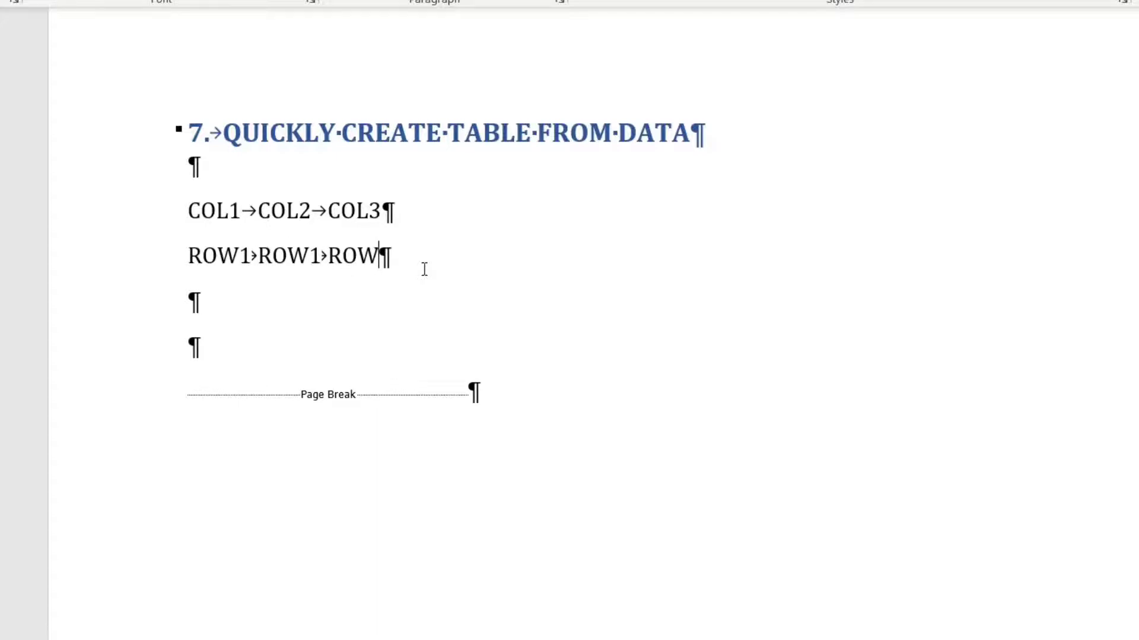
Step: Add a tab-separated ROW2 line, then select all three lines
key("Return")
type("ROW2")
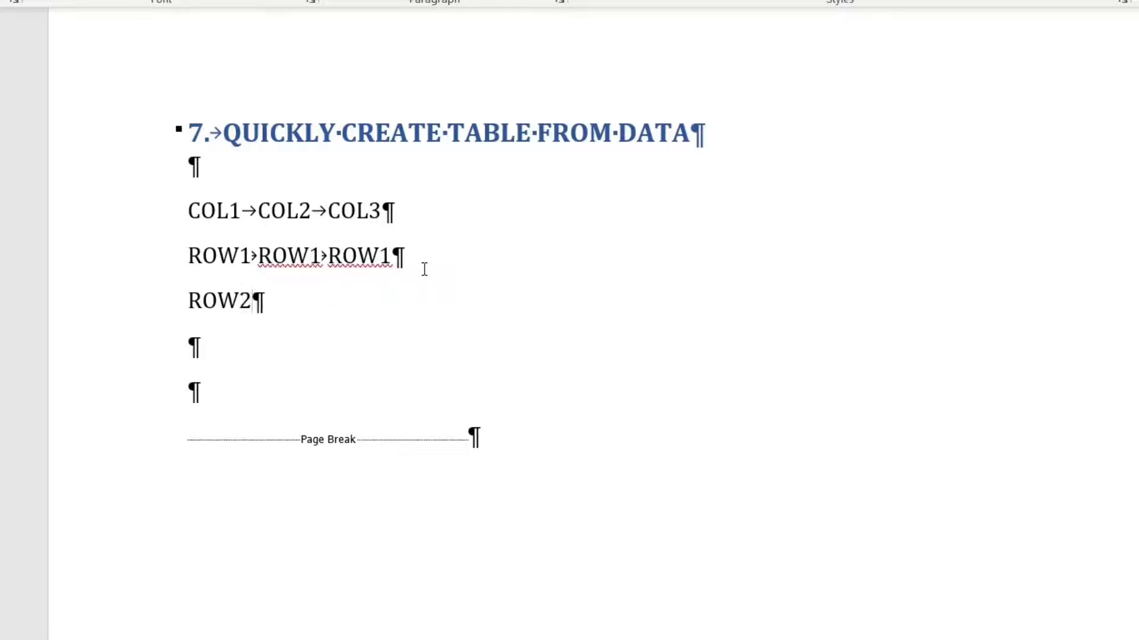
key("Tab")
type("ROW")
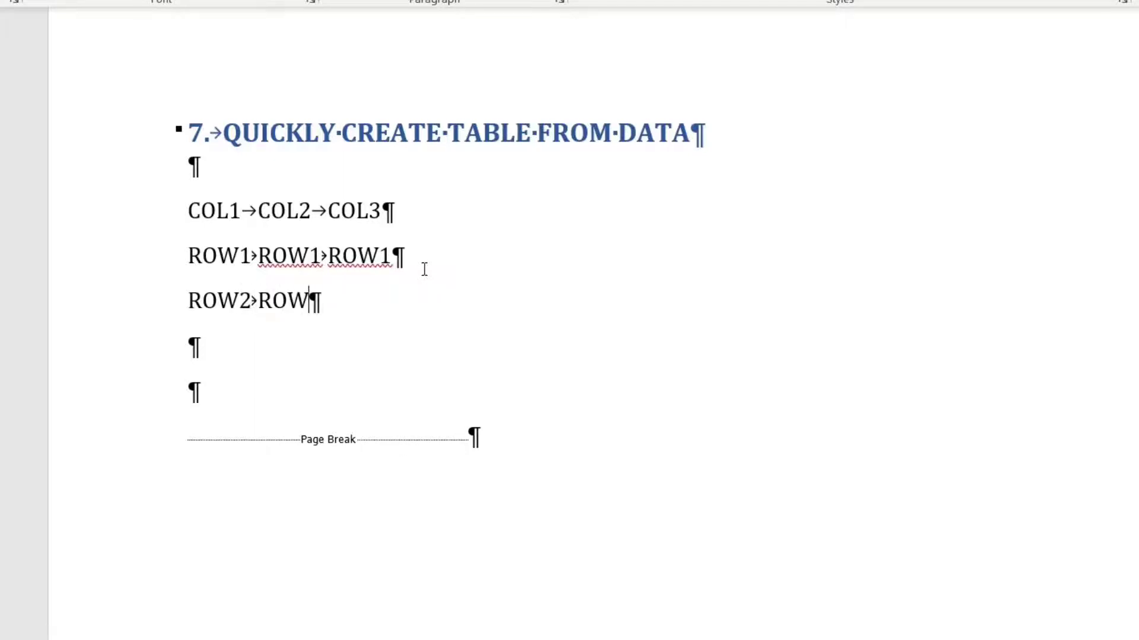
type("2")
key("Tab")
type("ROW2")
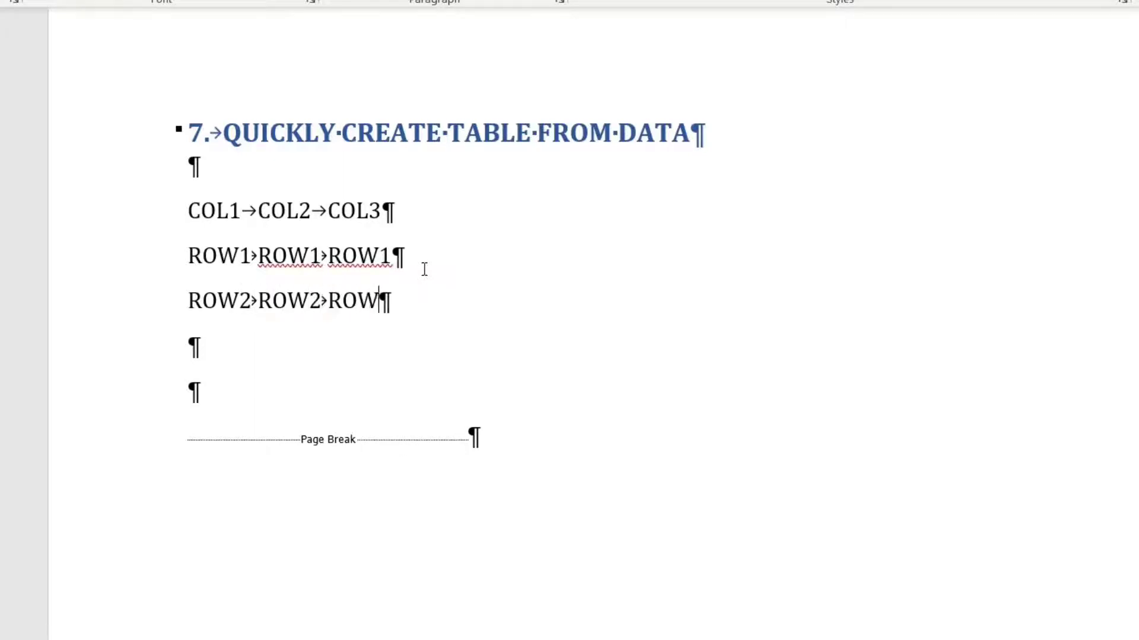
left_click(368, 381)
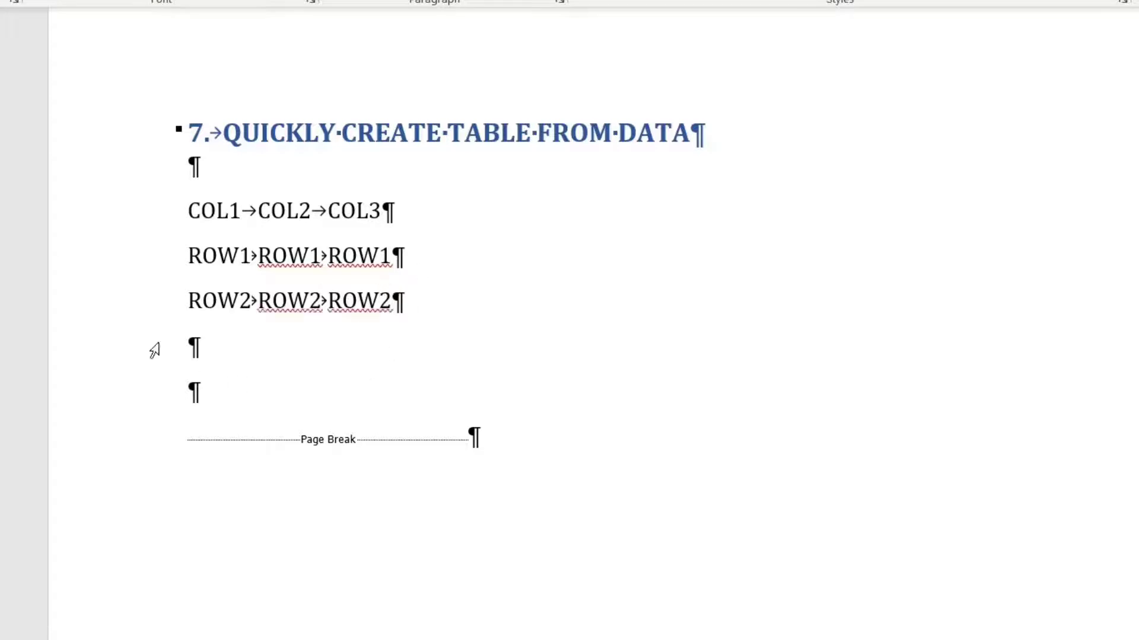
left_click_drag(190, 210, 402, 323)
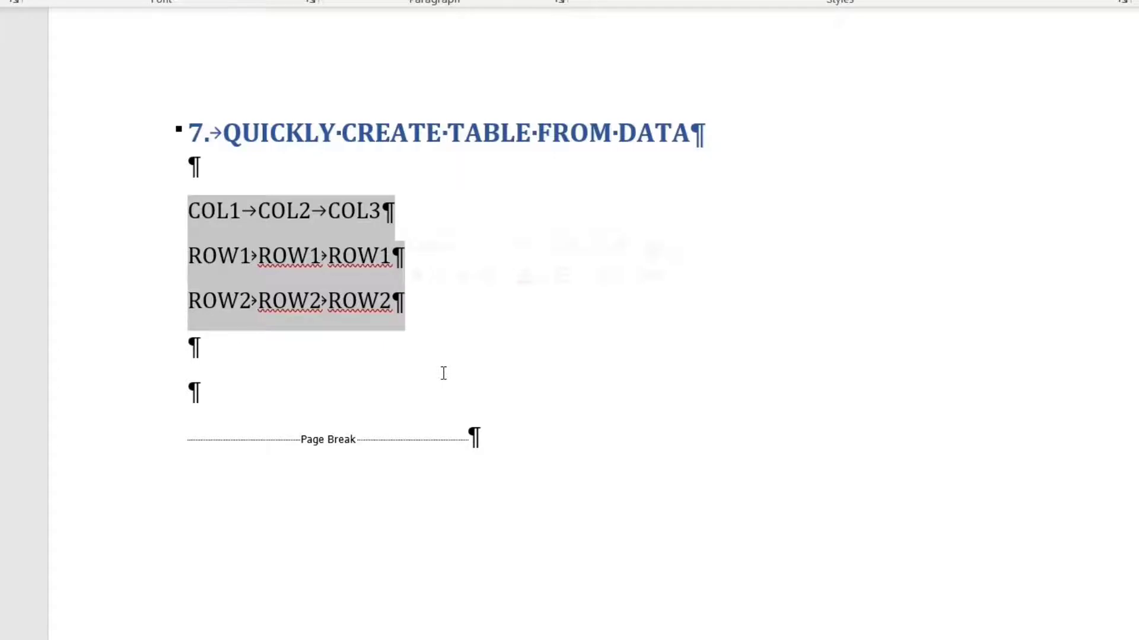
Step: Convert the selected tab-separated lines into a table with Alt+A, V, X
key("alt+a")
key("v")
key("x")
key("Return")
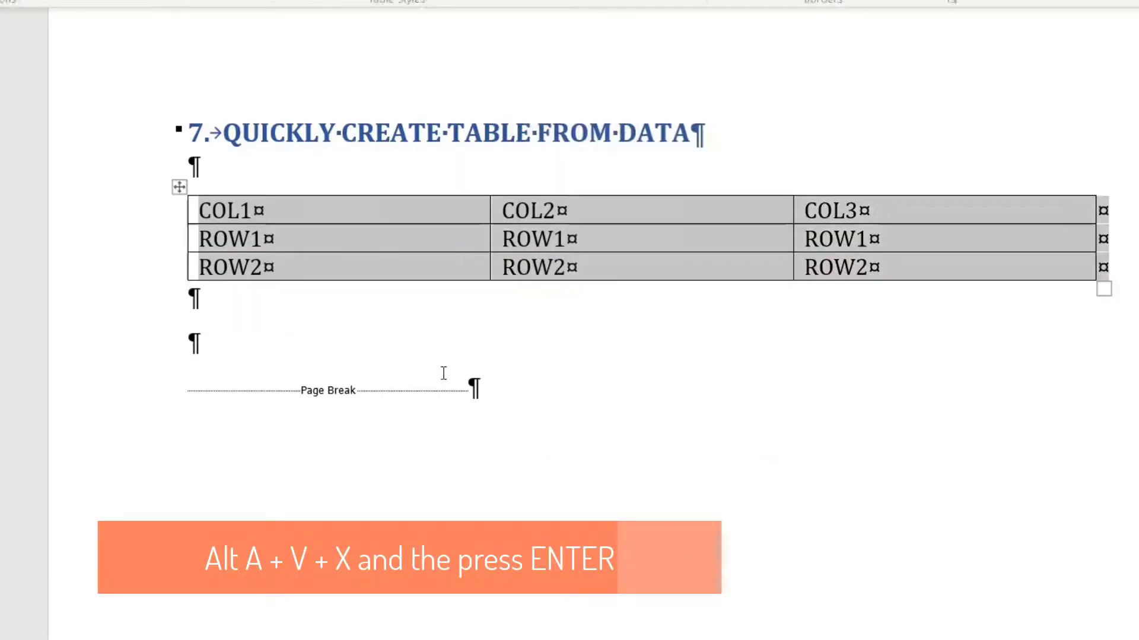
Step: Make the COL1, COL2, COL3 header row bold
left_click_drag(201, 211, 925, 200)
key("ctrl+b")
left_click(776, 344)
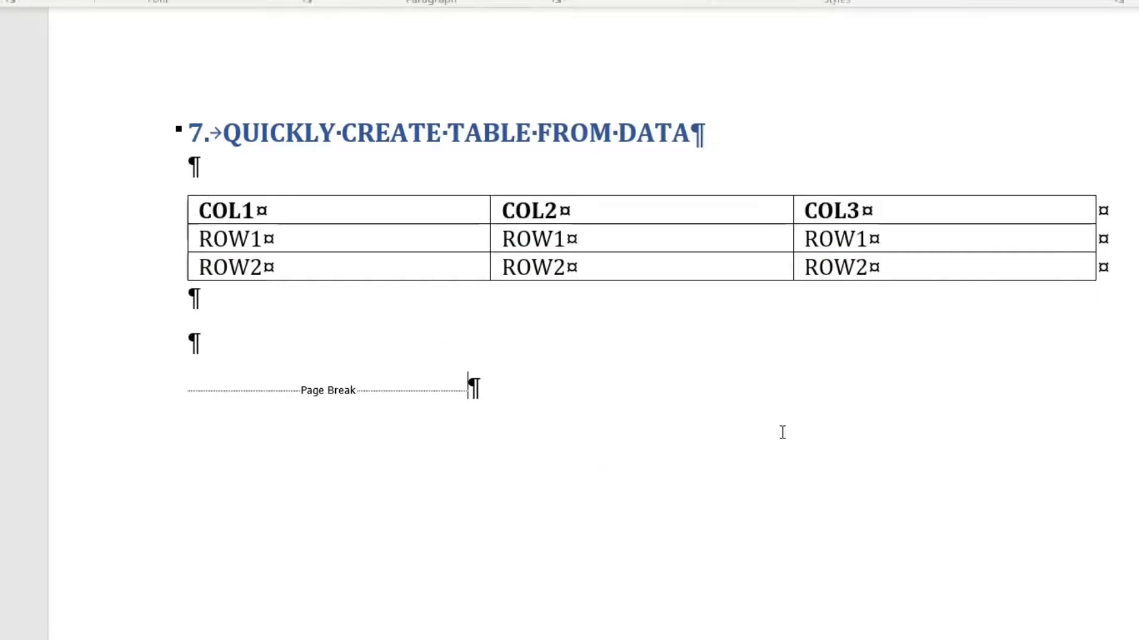
Step: Go to the section 8 table and place the caret in the R3 row
scroll(623, 386, "down", 2)
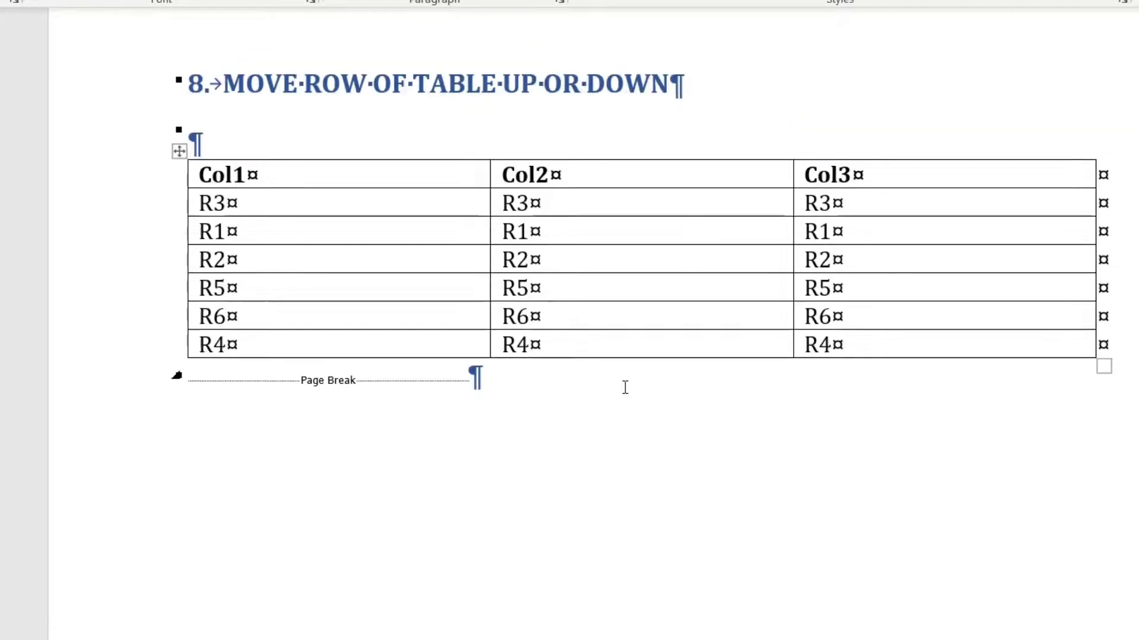
left_click(357, 298)
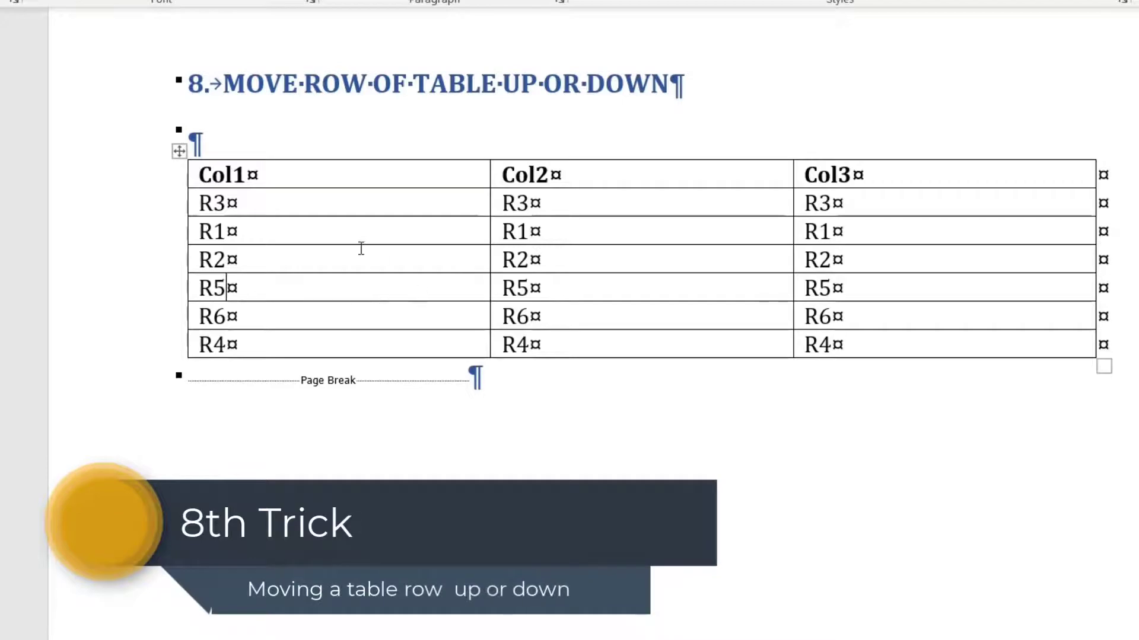
left_click_drag(207, 234, 630, 262)
left_click(275, 289)
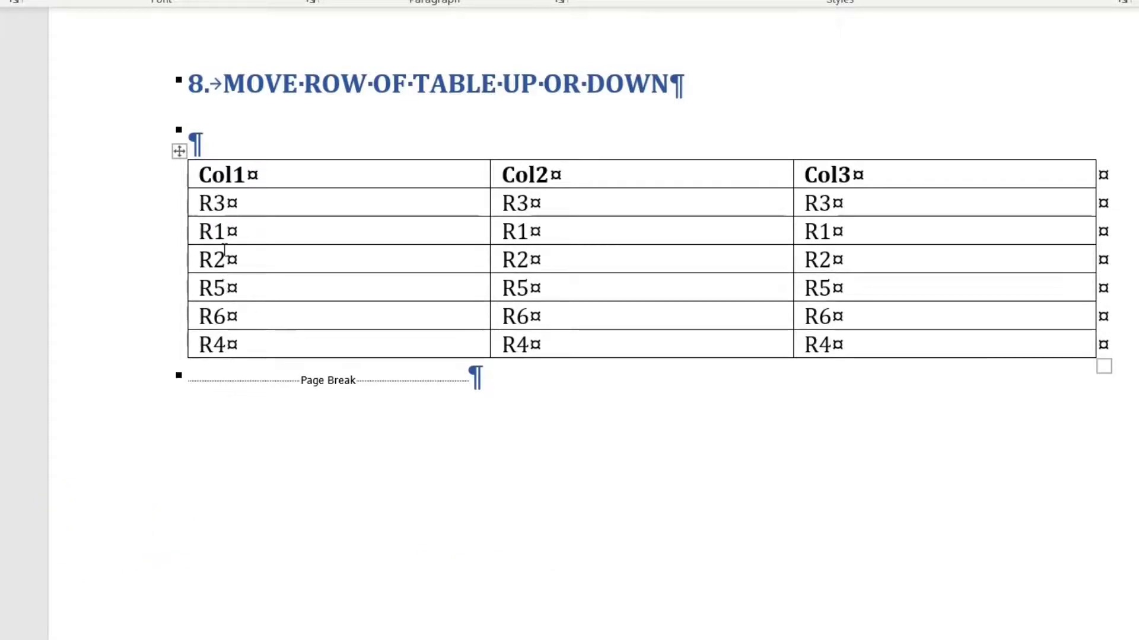
left_click_drag(200, 204, 857, 202)
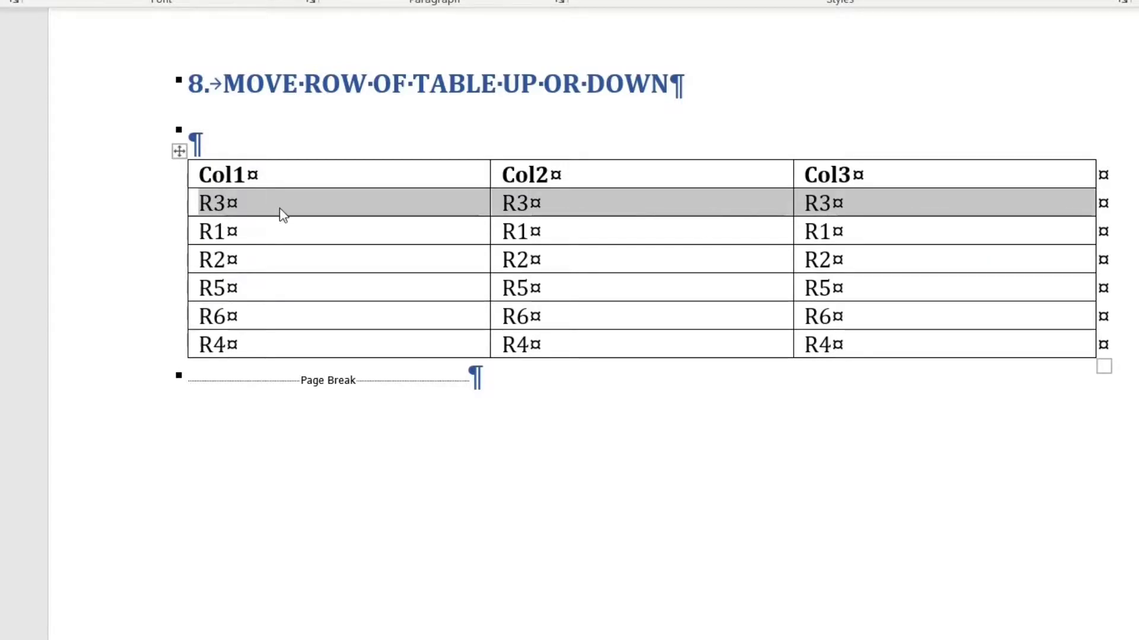
left_click(265, 208)
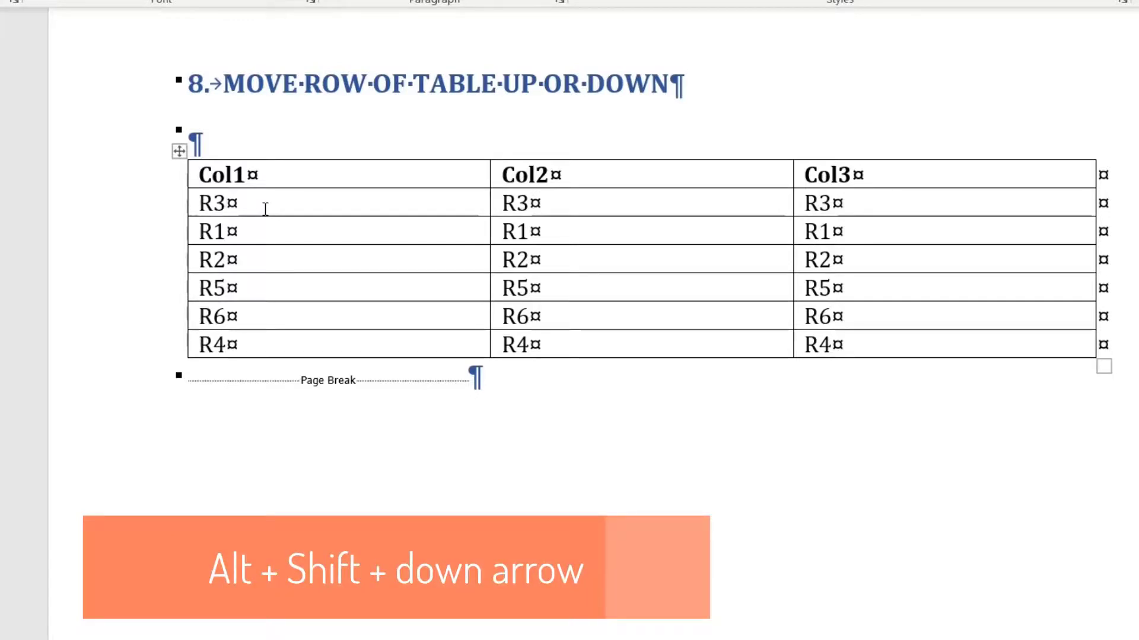
Step: Move R3 below R2 and R4 above R5 with Alt+Shift+arrows so rows run R1–R6
key("alt+shift+Down")
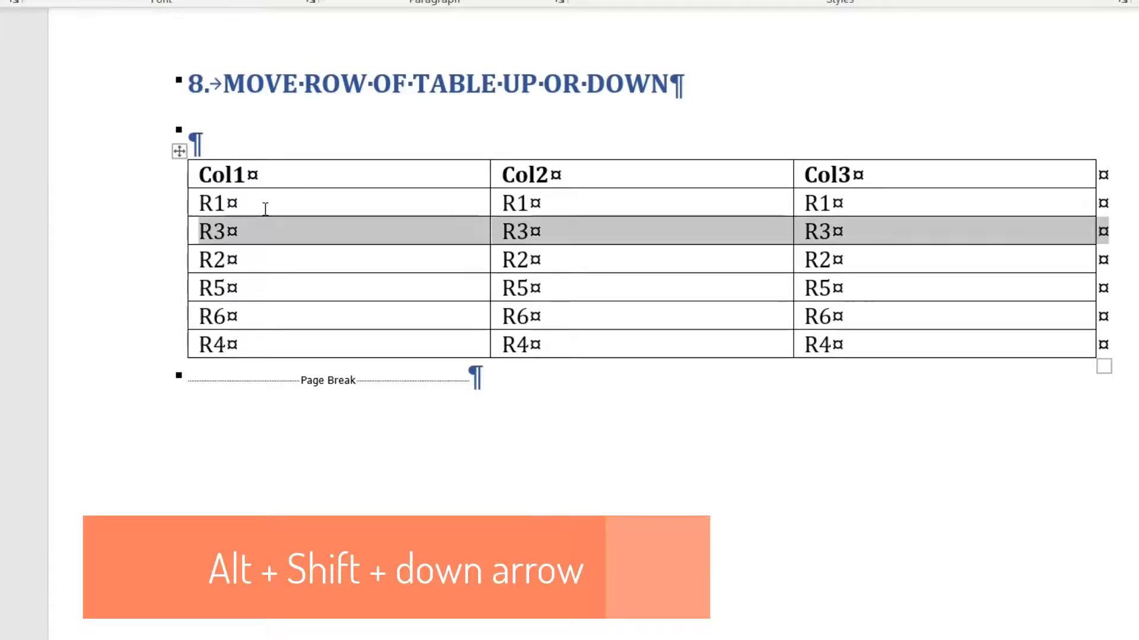
key("alt+shift+Down")
key("alt+shift+Down")
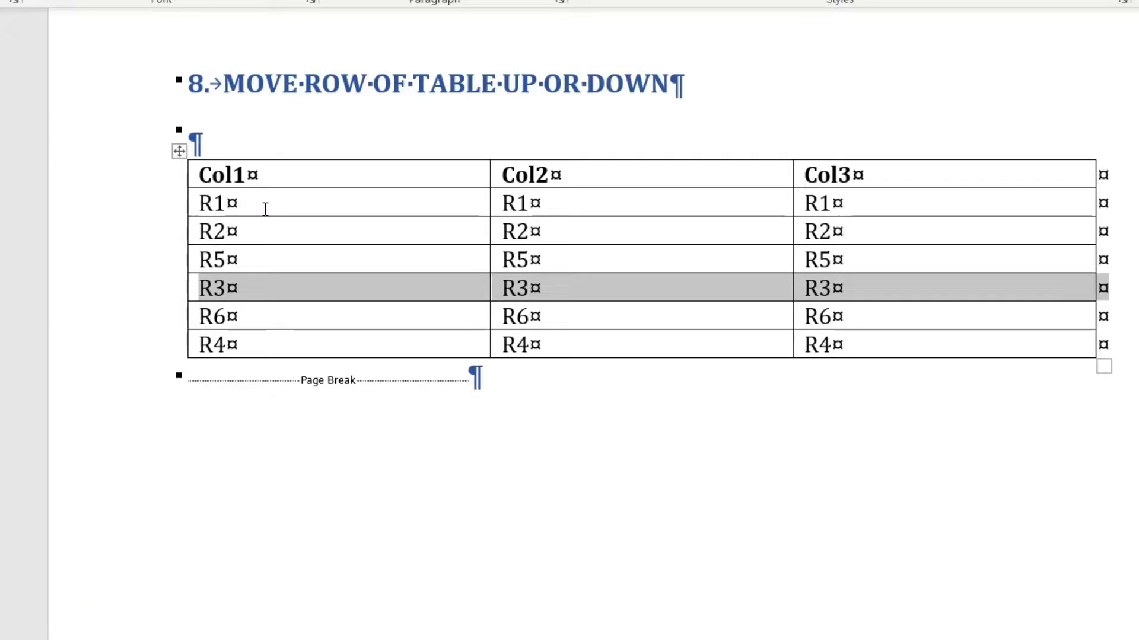
key("alt+shift+Up")
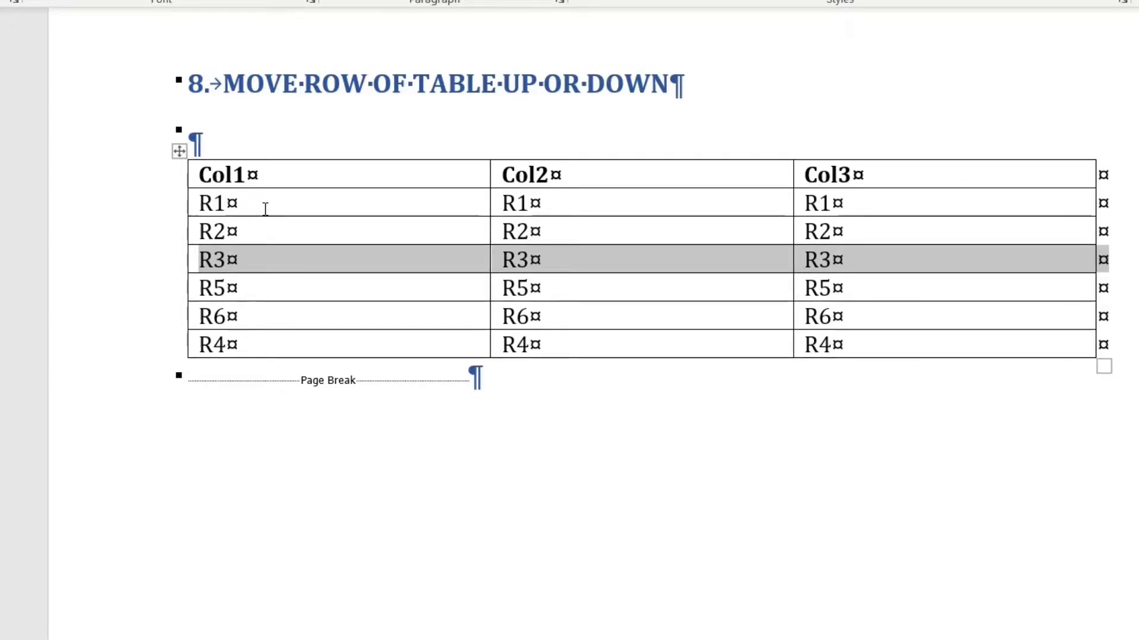
left_click(259, 346)
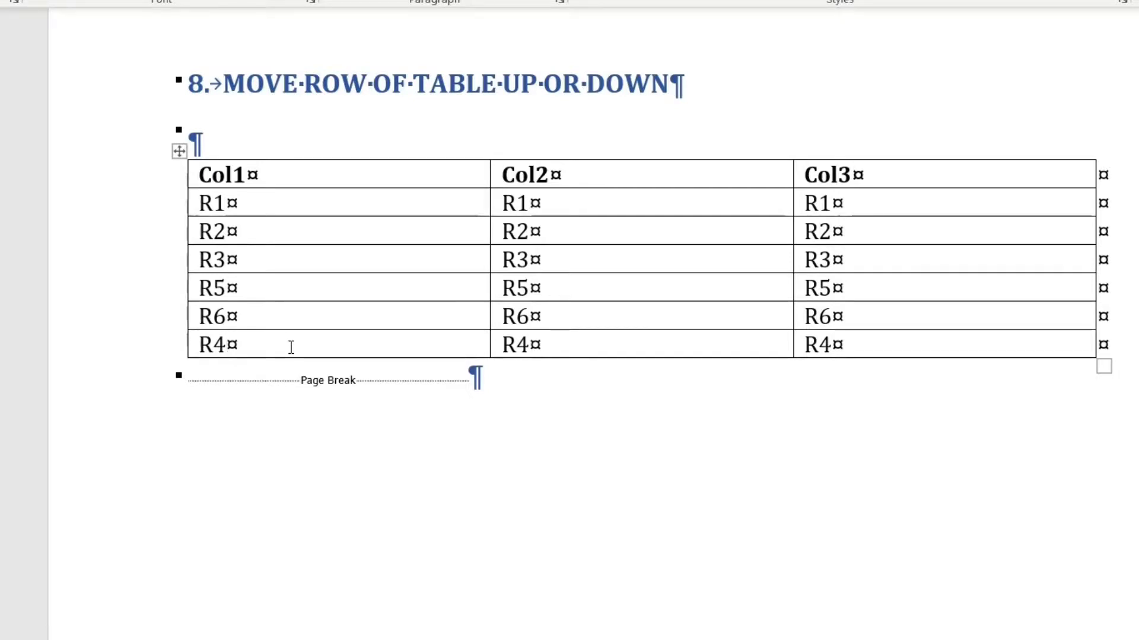
key("alt+shift+Up")
key("alt+shift+Up")
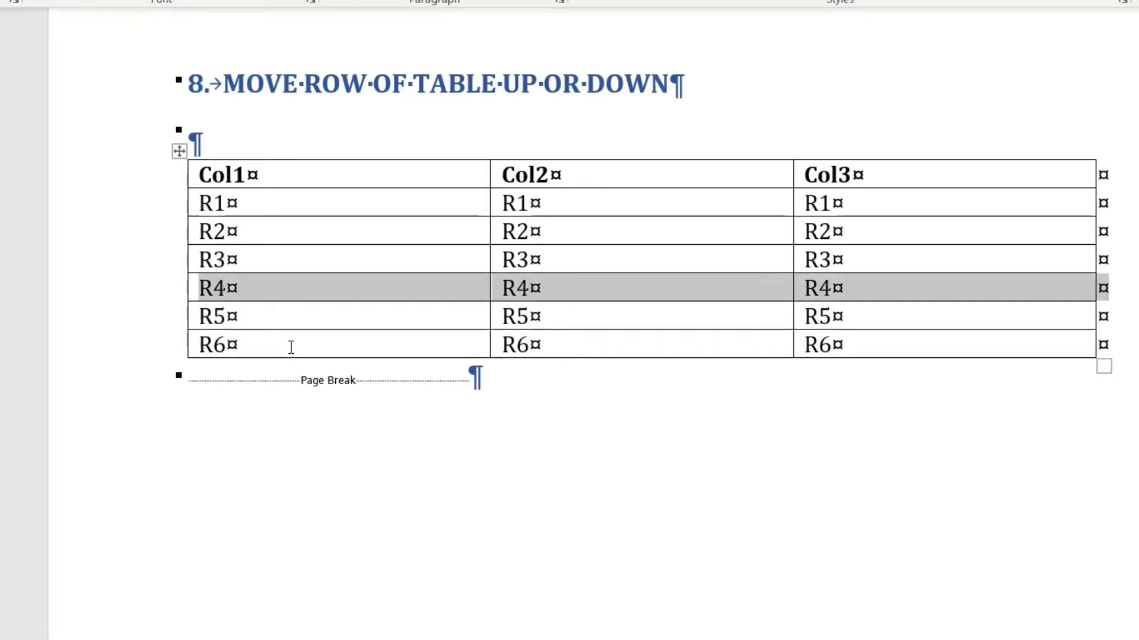
left_click(325, 474)
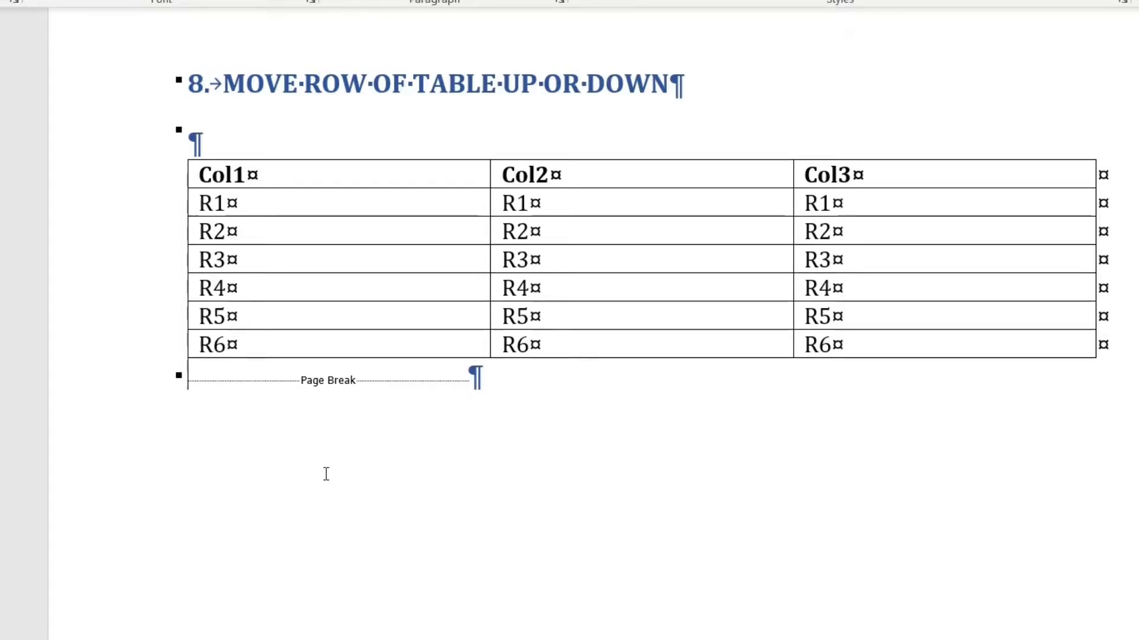
Step: Hide formatting marks and type ---, === and *** to create single, double and dotted lines
scroll(325, 473, "down", 2)
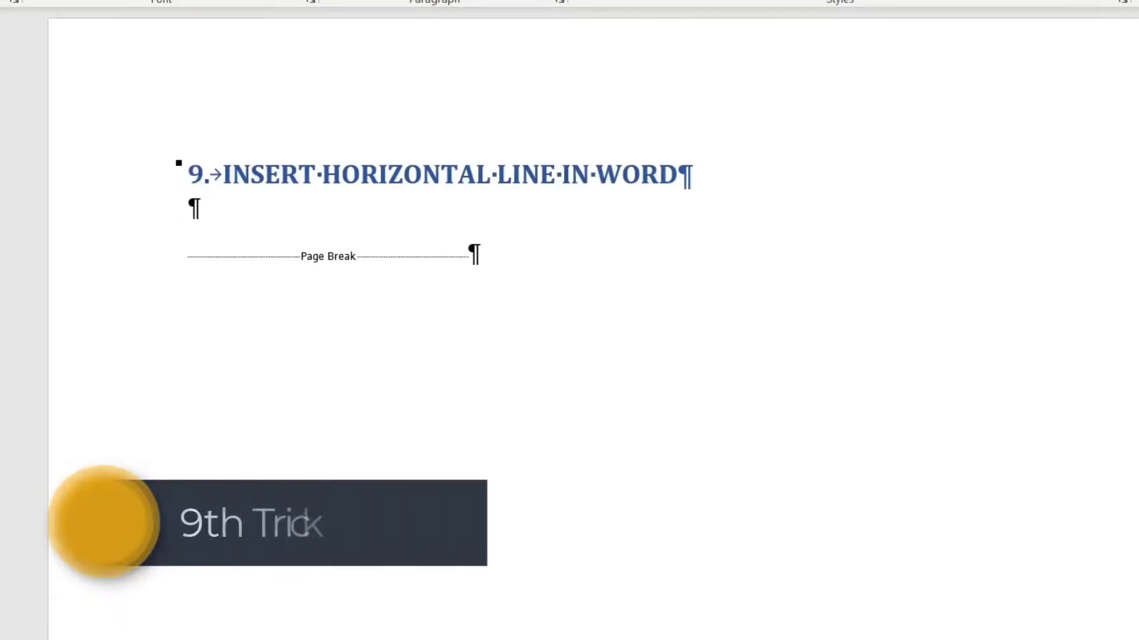
key("ctrl+shift+8")
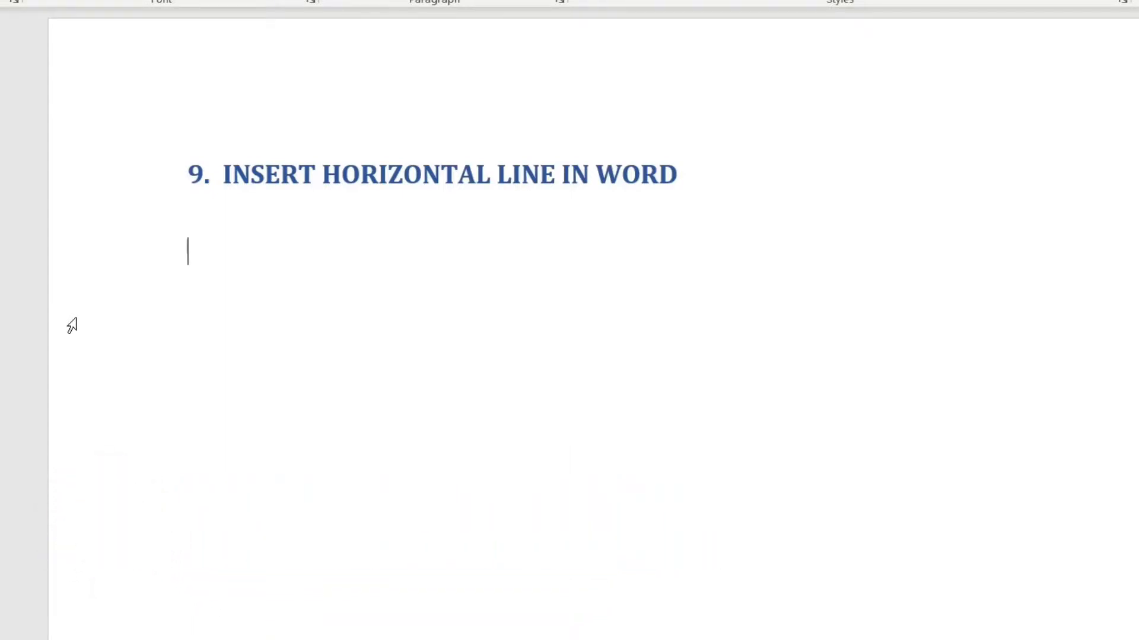
type("---")
key("Return")
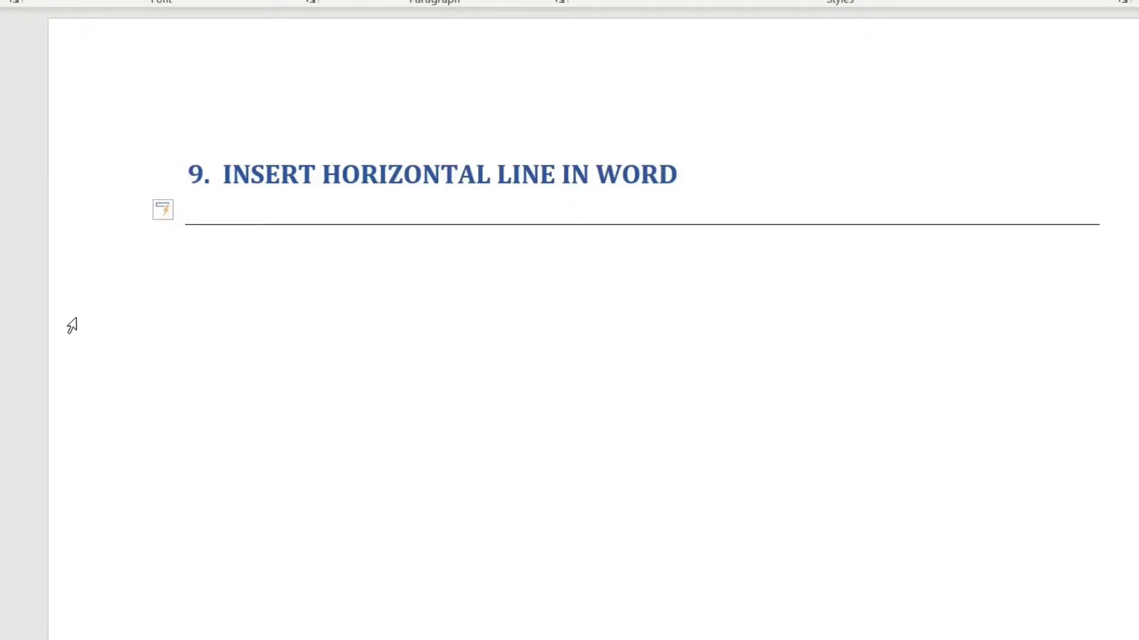
type("===")
key("Return")
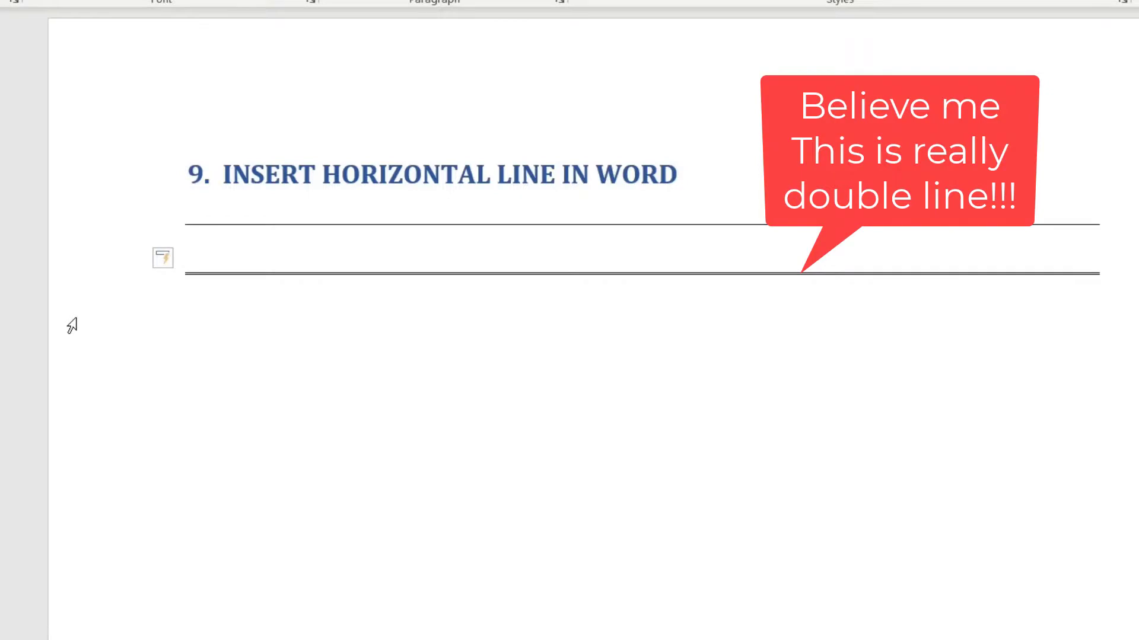
type("***")
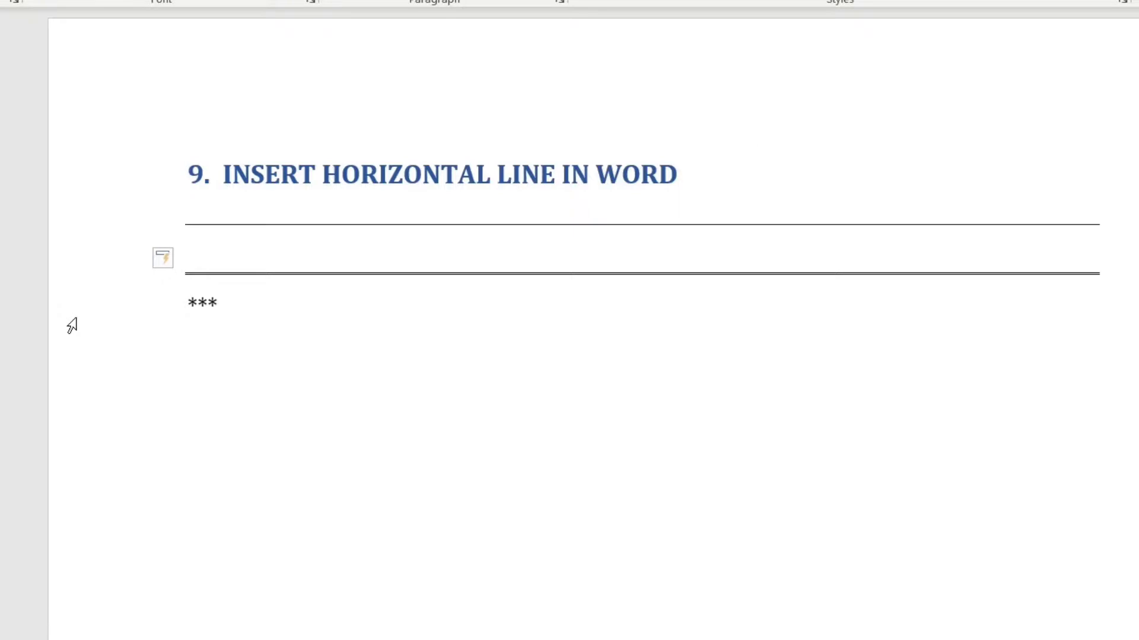
key("Return")
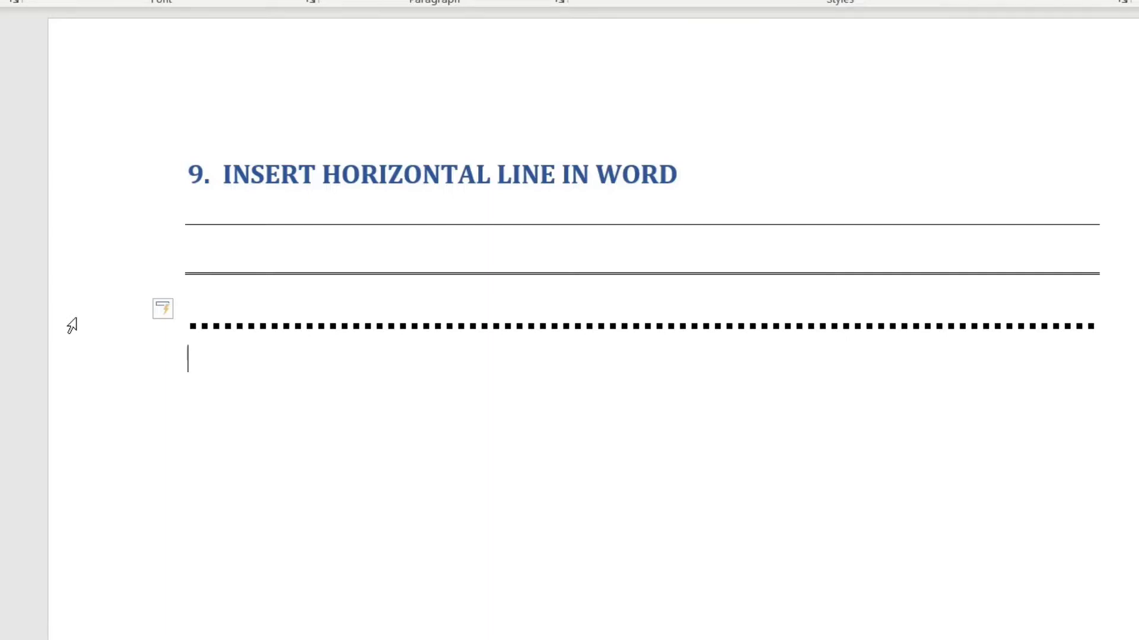
scroll(71, 326, "down", 10)
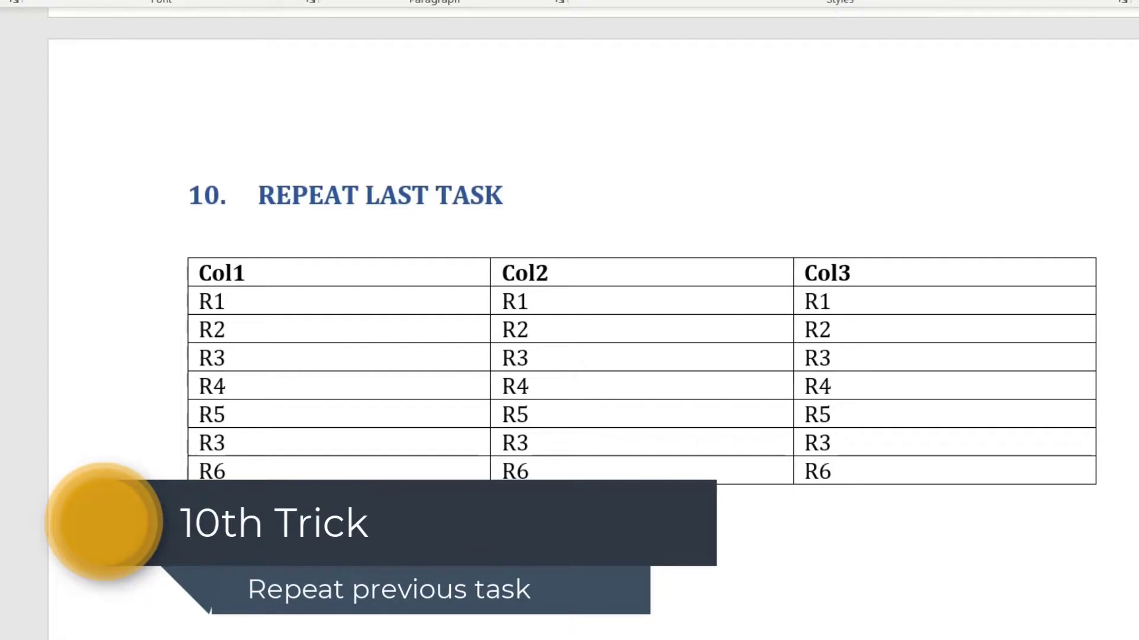
Step: Delete the entire R1 row from the section 10 table via Delete Cells
left_click(249, 382)
left_click(212, 471)
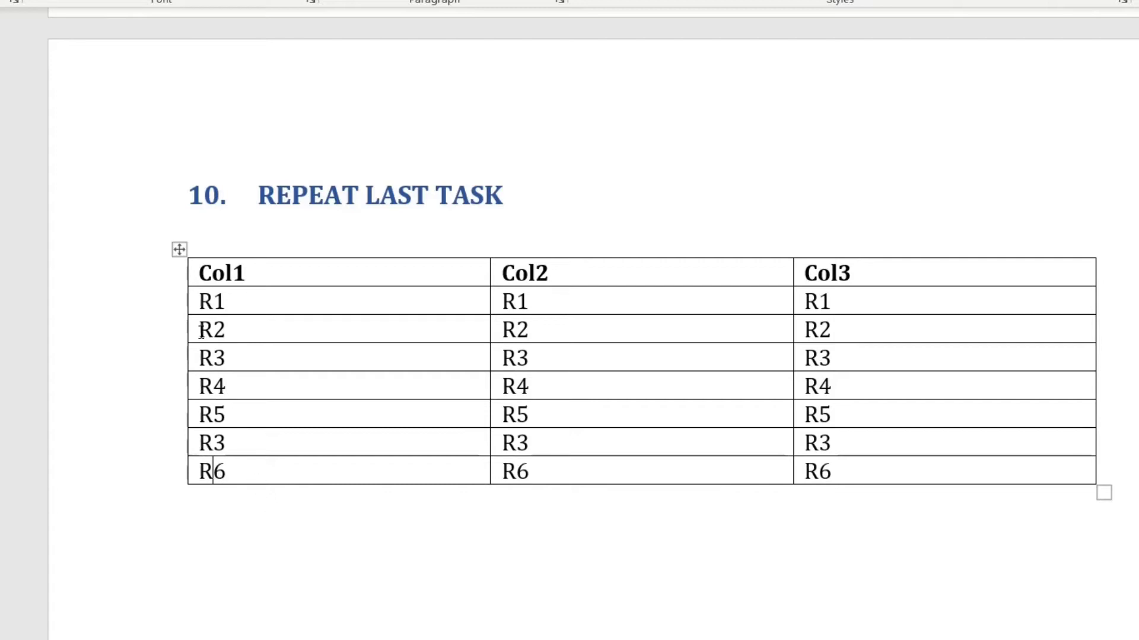
left_click(163, 303)
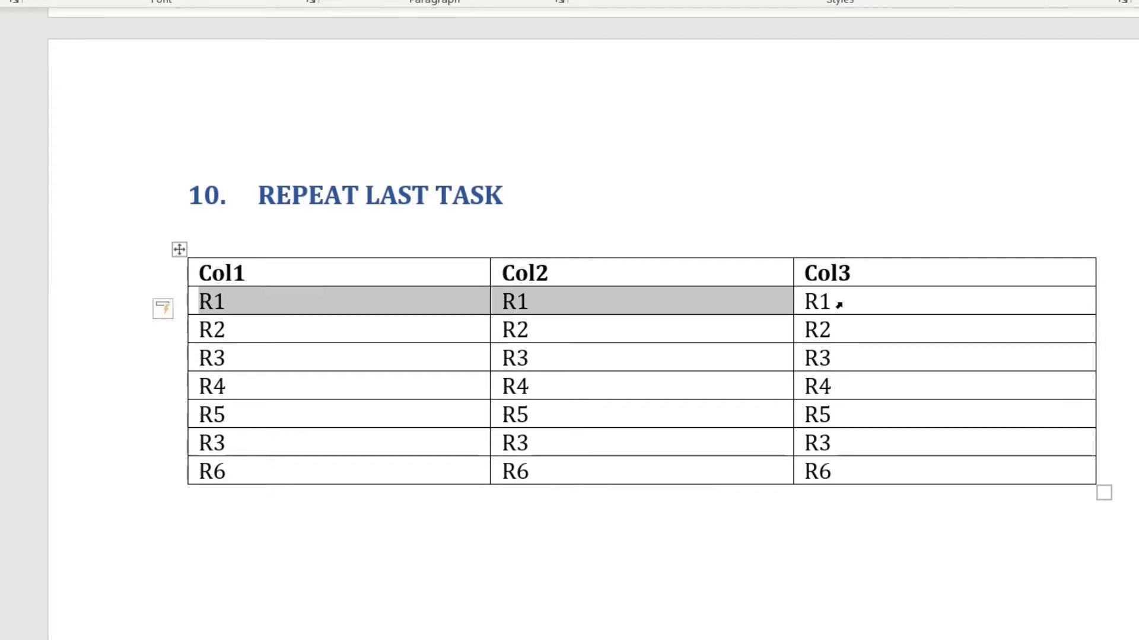
right_click(304, 319)
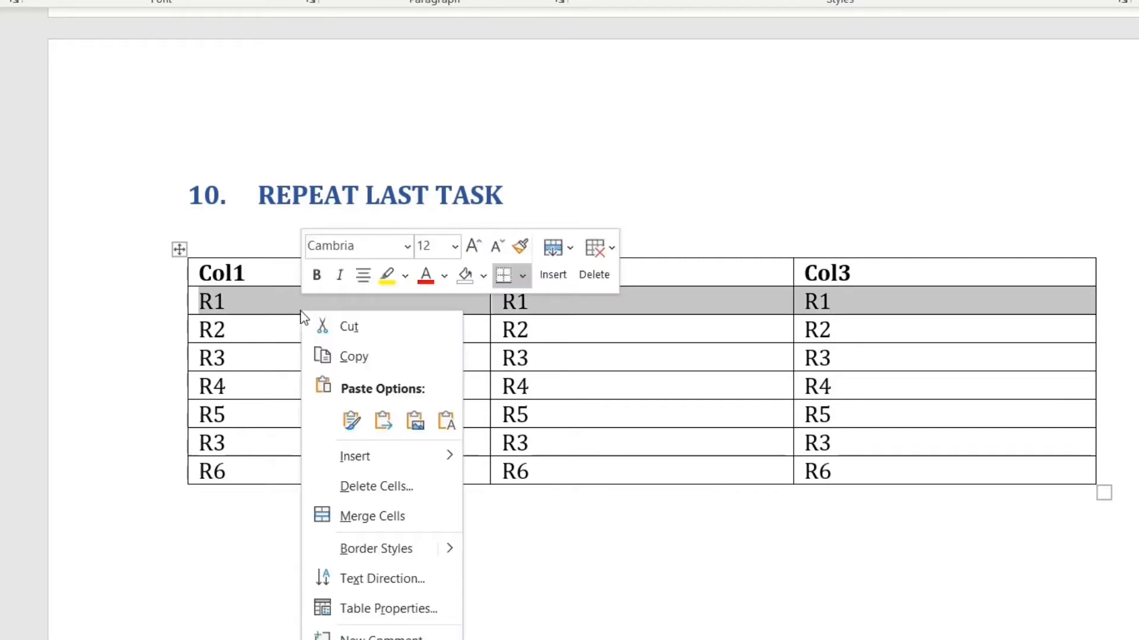
left_click(356, 486)
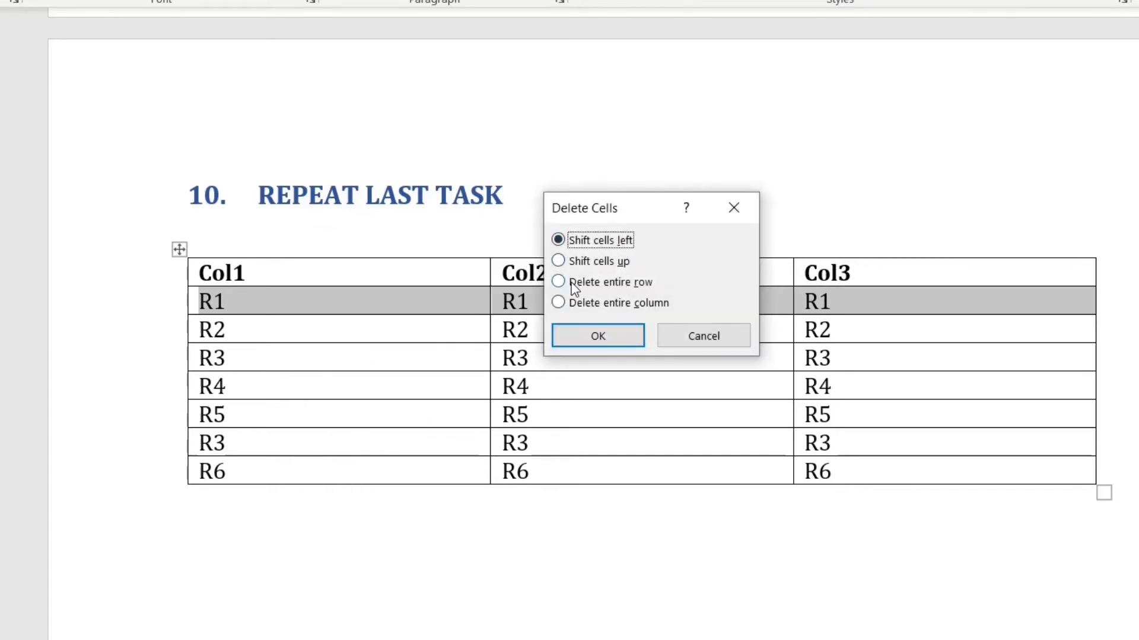
left_click(571, 283)
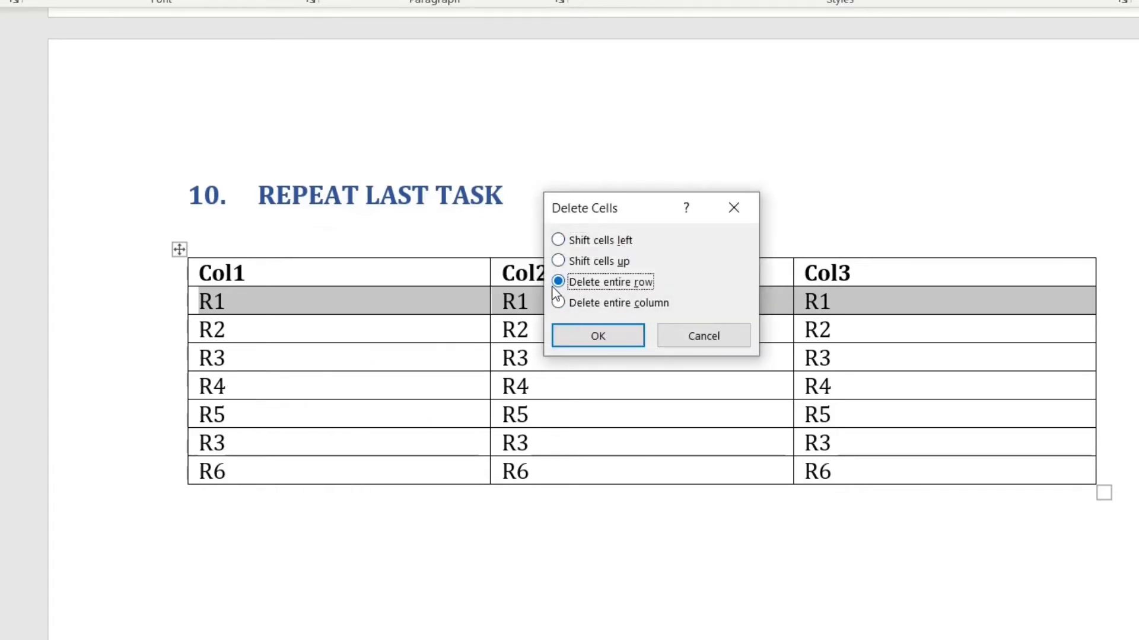
left_click(598, 335)
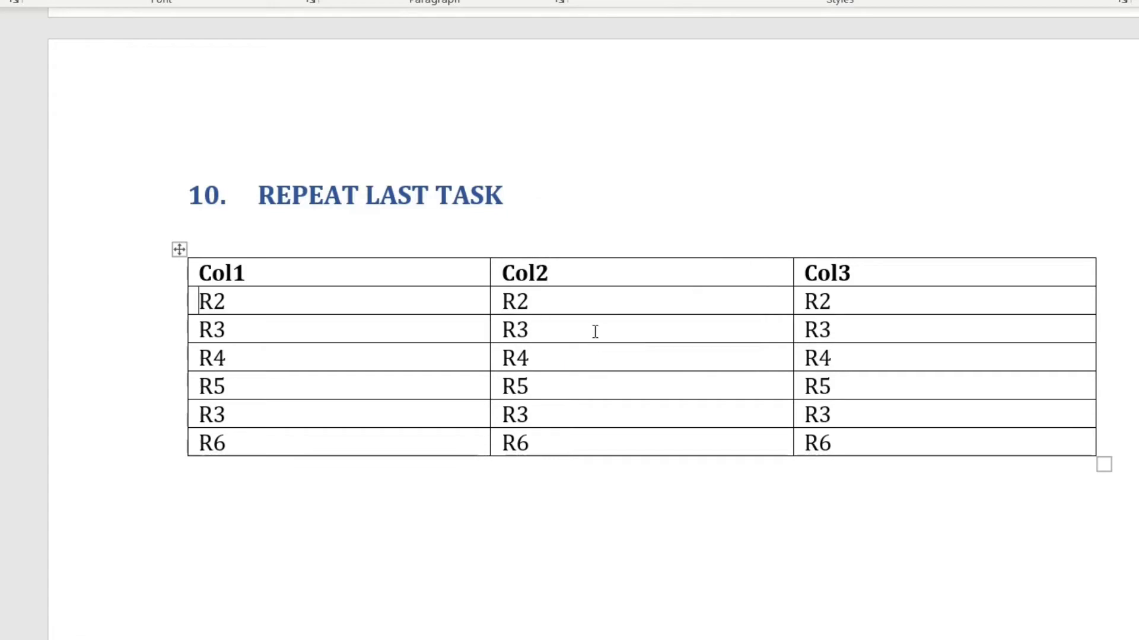
Step: Repeat the row deletion with F4 to remove rows R4 and R6
left_click(254, 358)
key("F4")
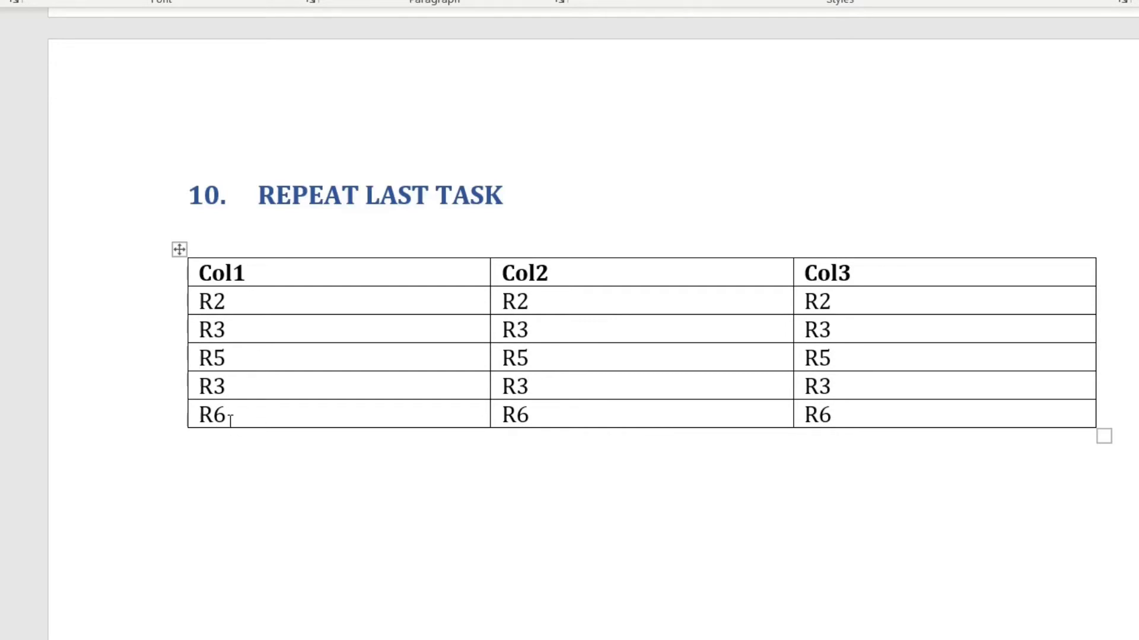
key("F4")
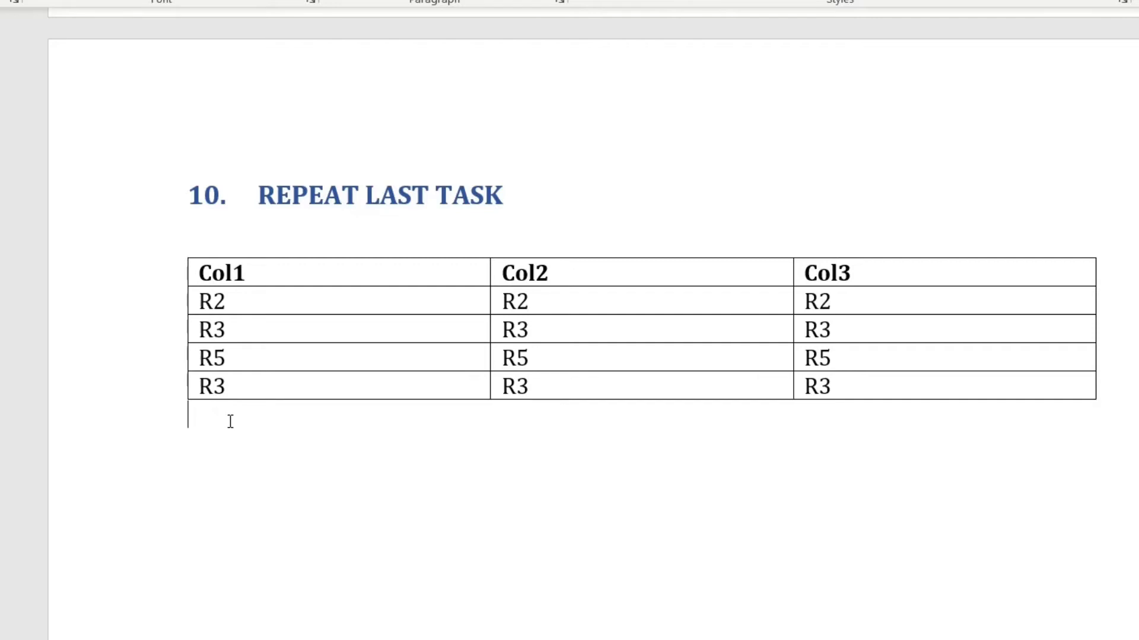